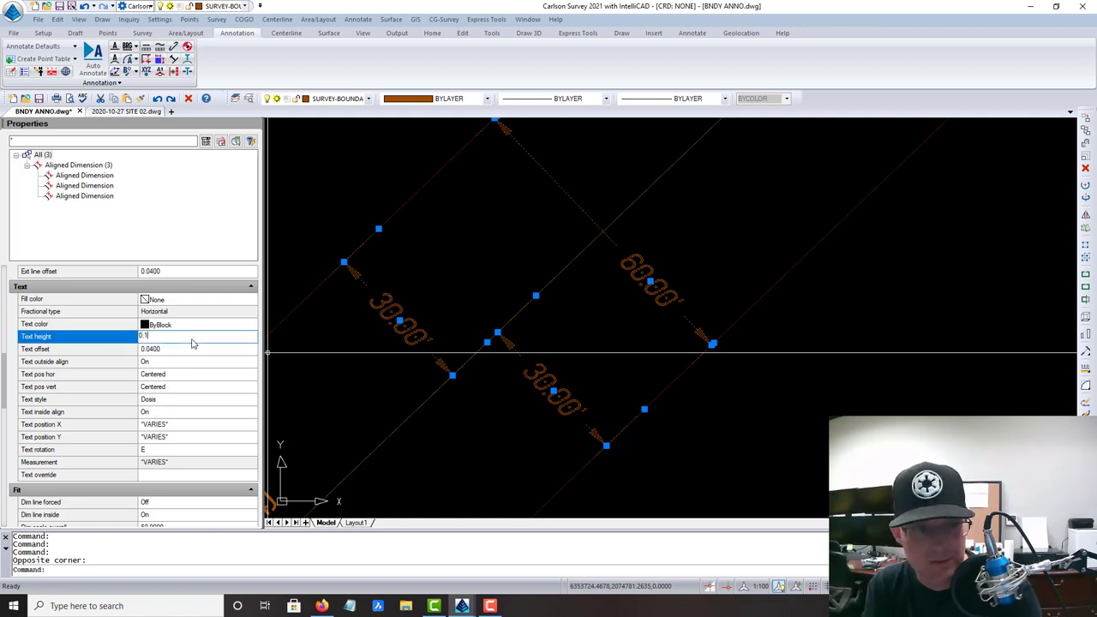
Step: Set the three selected aligned dimensions to a text height of 0.1 and a primary units precision of 0
key(Return)
scroll(210, 330, down, 3)
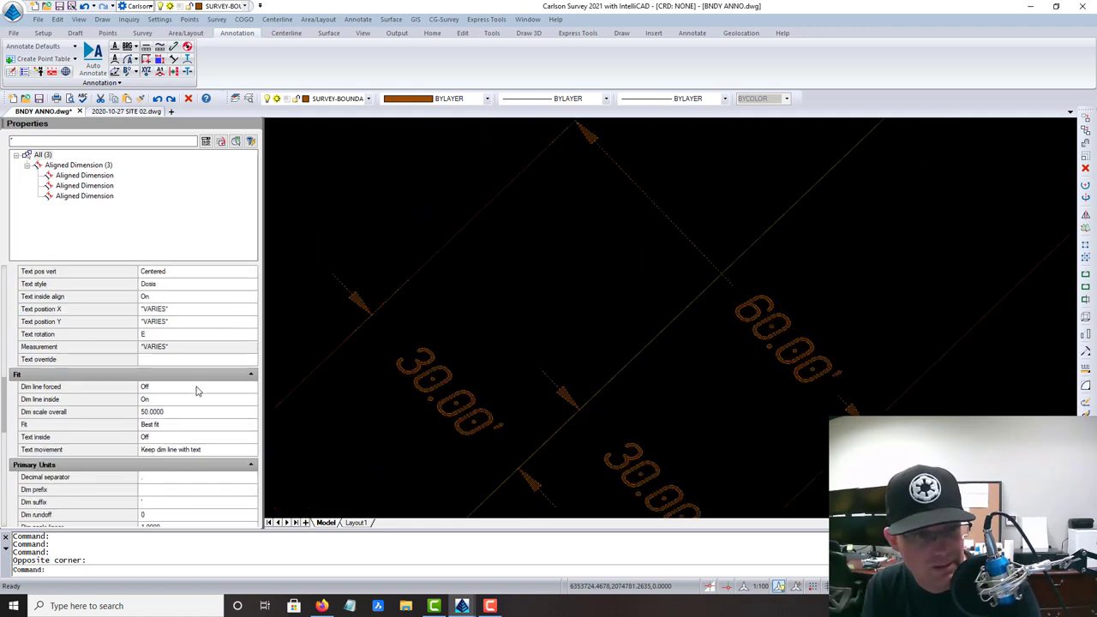
scroll(195, 390, down, 3)
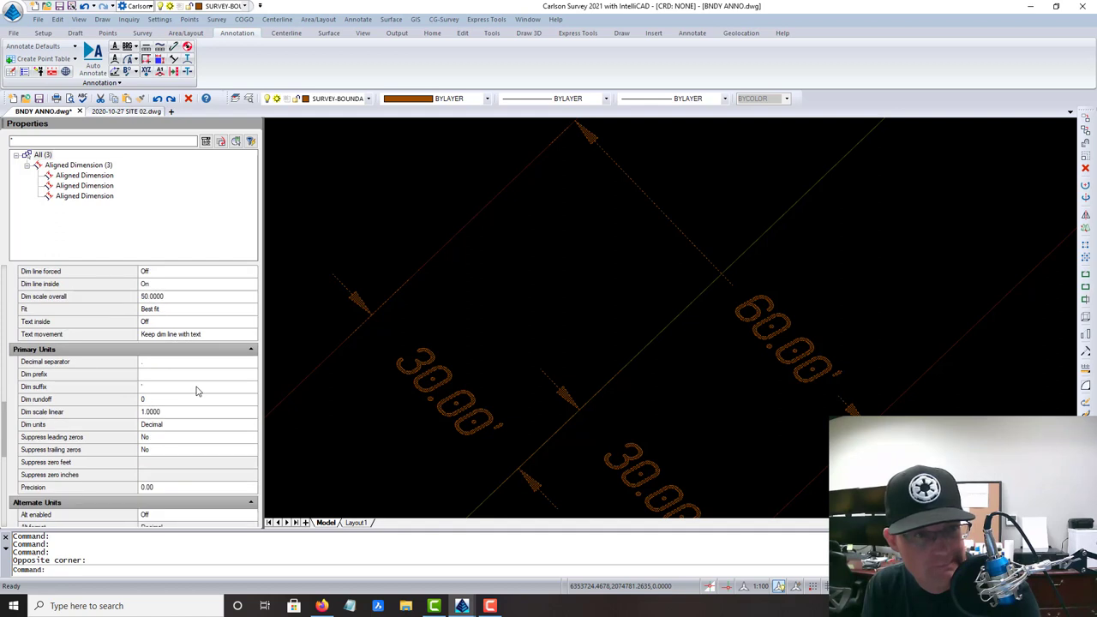
scroll(196, 391, down, 1)
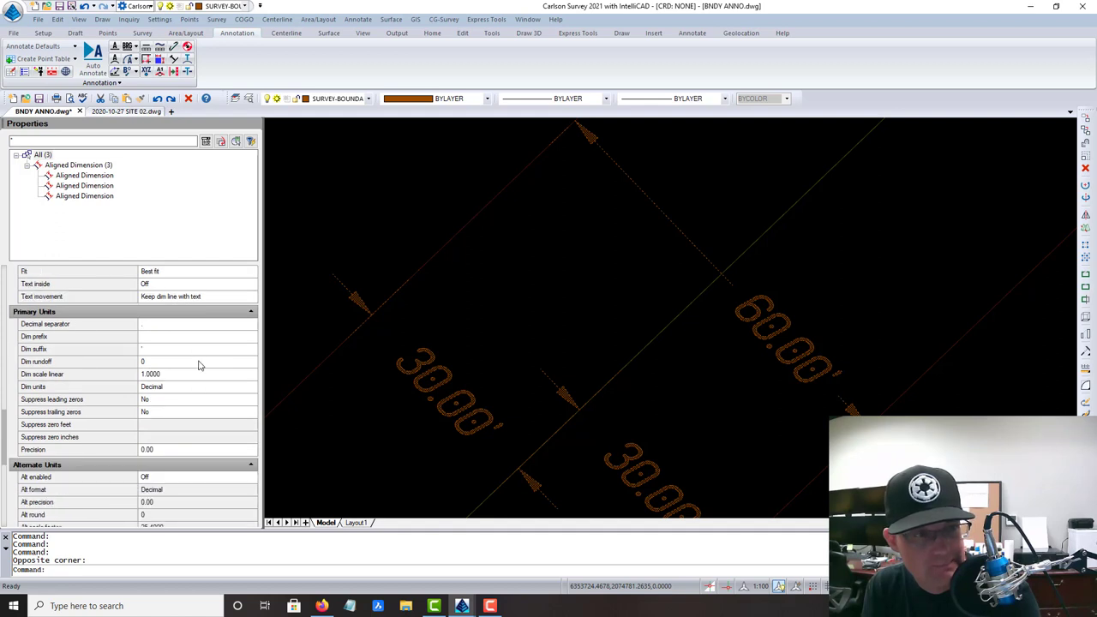
click(185, 452)
click(181, 463)
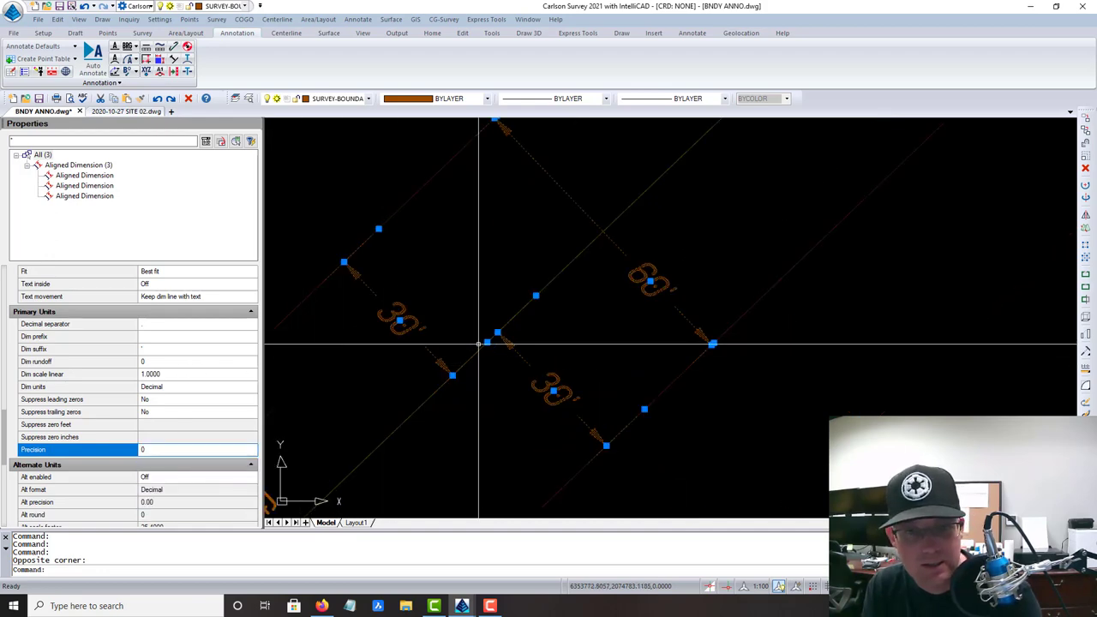
middle_drag(548, 386, 600, 365)
key(Escape)
scroll(703, 311, up, 1)
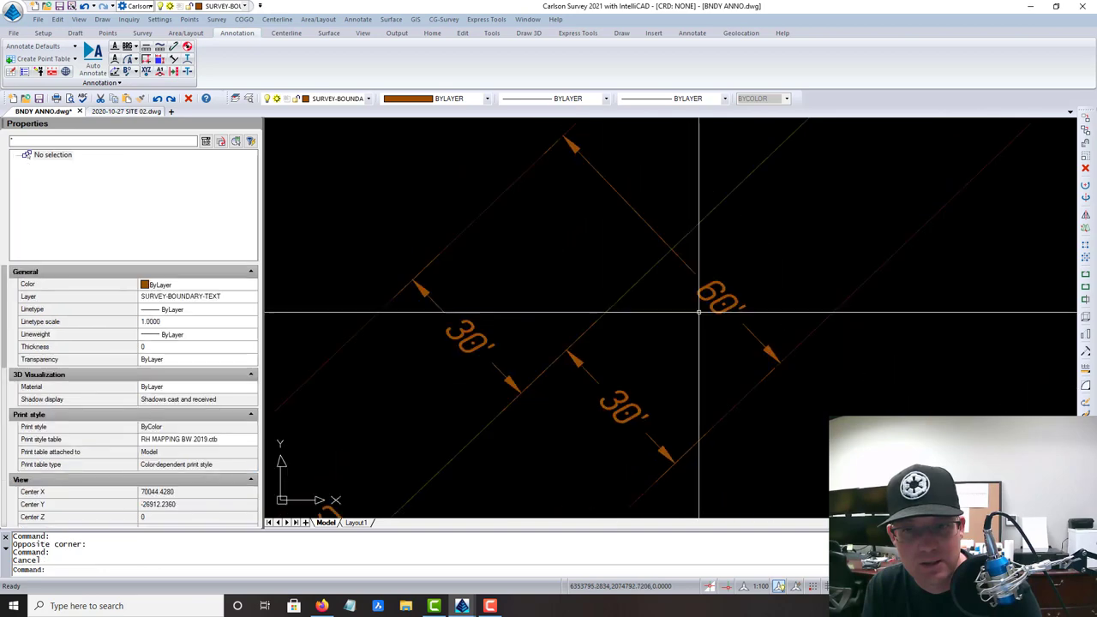
Step: Add (R4) to the suffix of the 60' aligned dimension after the foot mark
scroll(152, 460, down, 3)
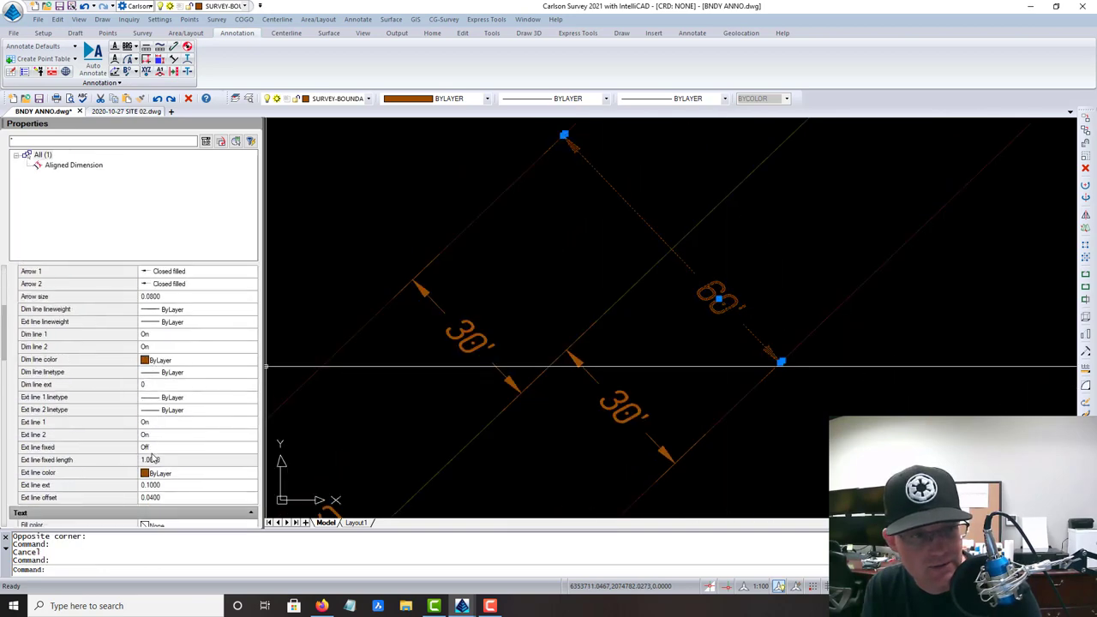
scroll(152, 459, down, 3)
scroll(152, 459, down, 3)
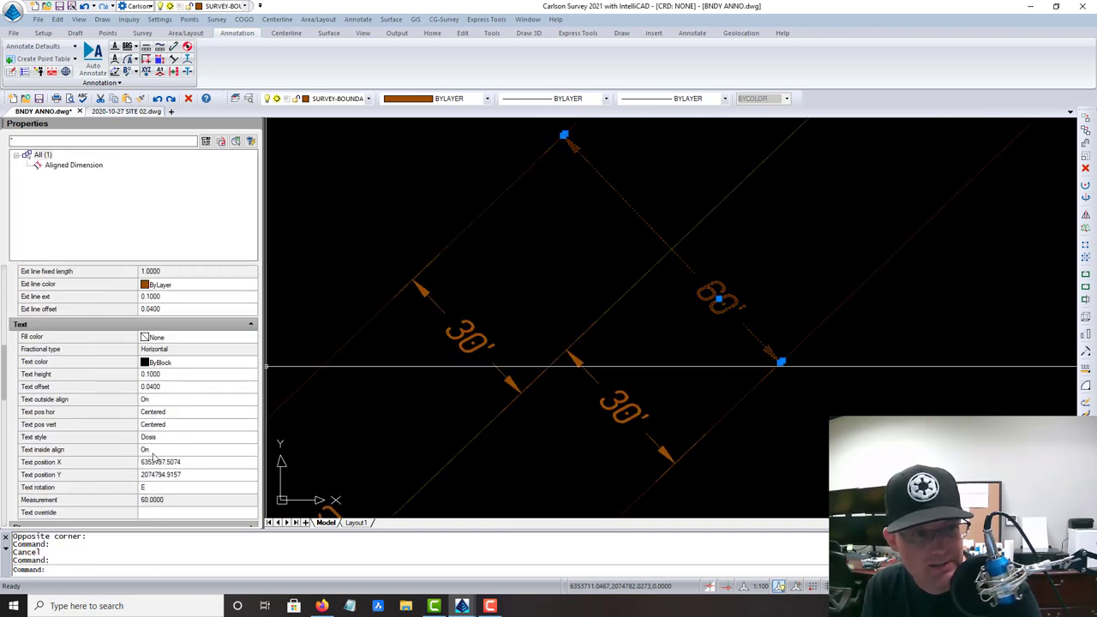
scroll(153, 459, up, 3)
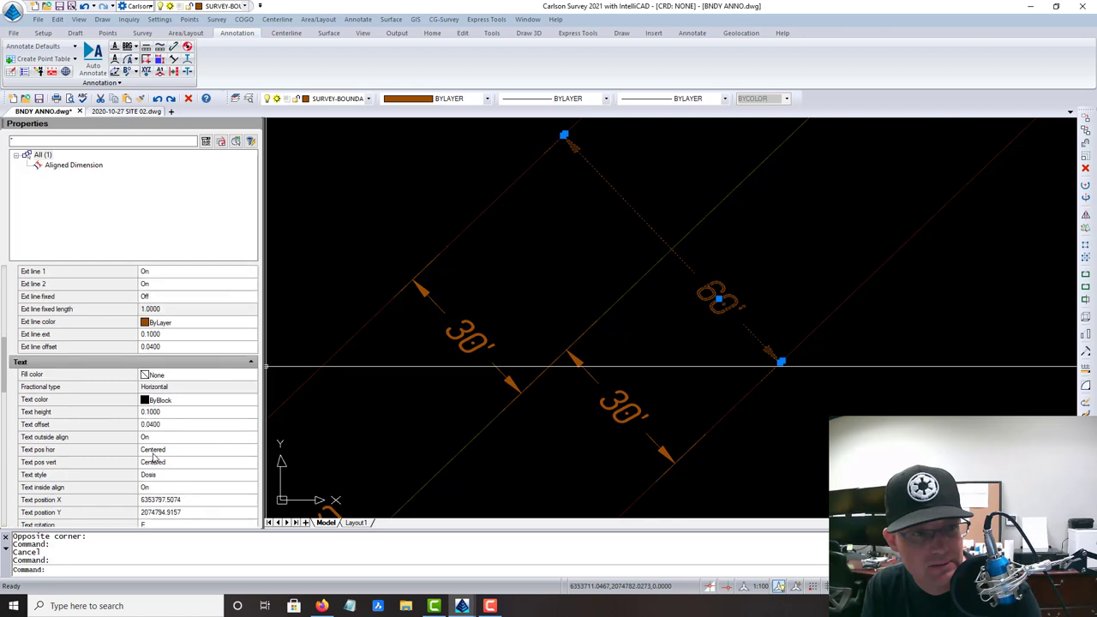
scroll(152, 459, down, 3)
scroll(153, 459, down, 3)
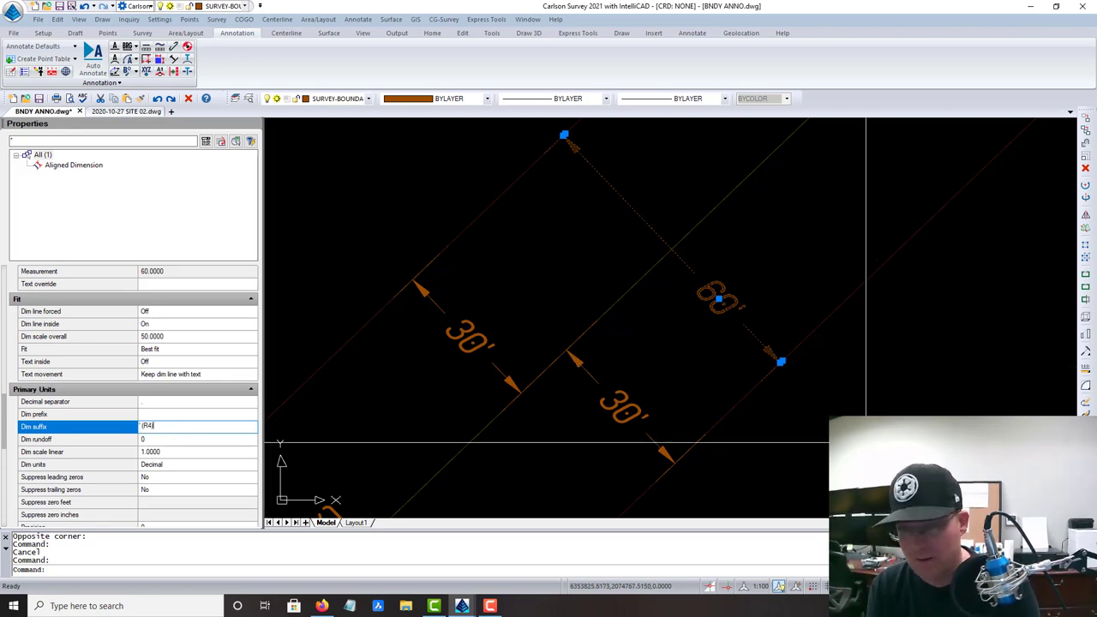
key(Escape)
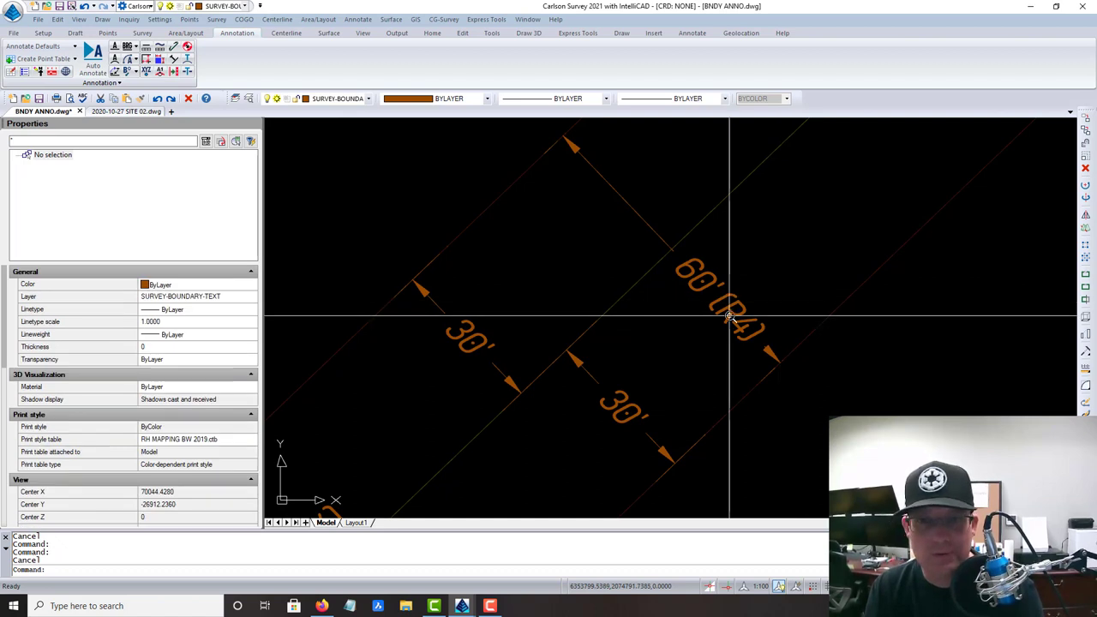
scroll(689, 132, down, 2)
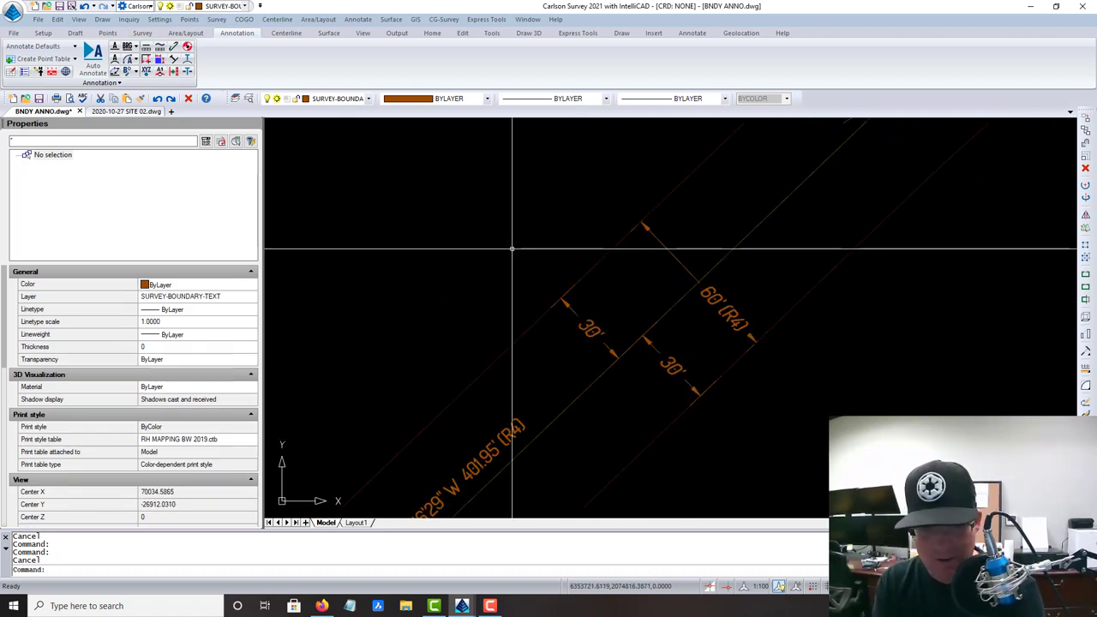
Step: Match the 30.00' dimensions across Division Road to the properties of the reformatted 30' dimension
text(MATCH)
key(Return)
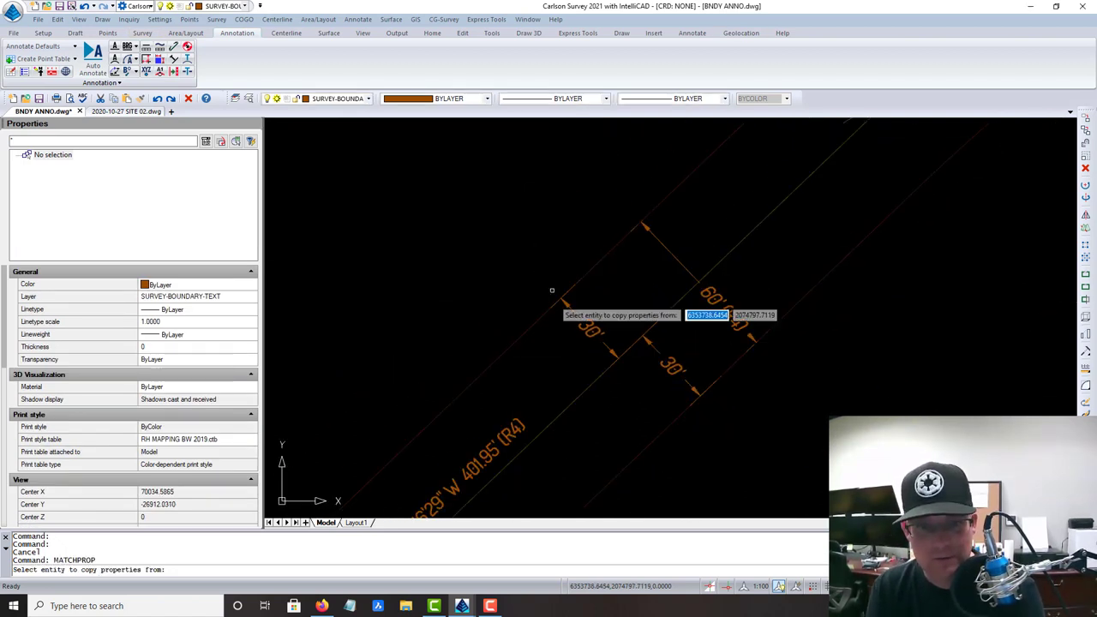
scroll(504, 330, down, 1)
scroll(504, 331, down, 4)
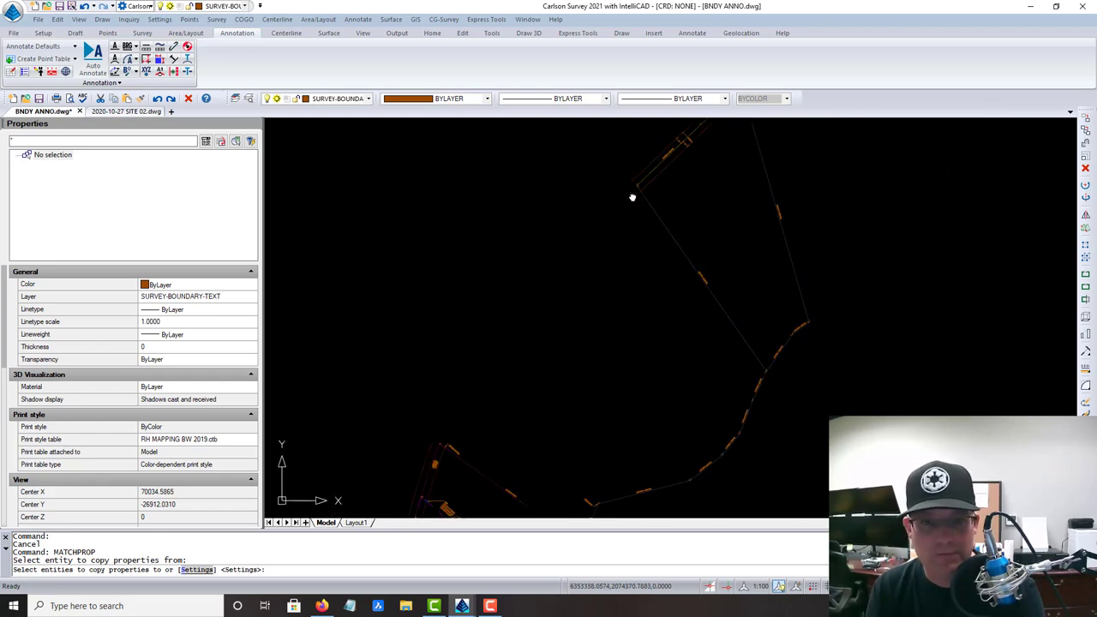
scroll(494, 489, up, 6)
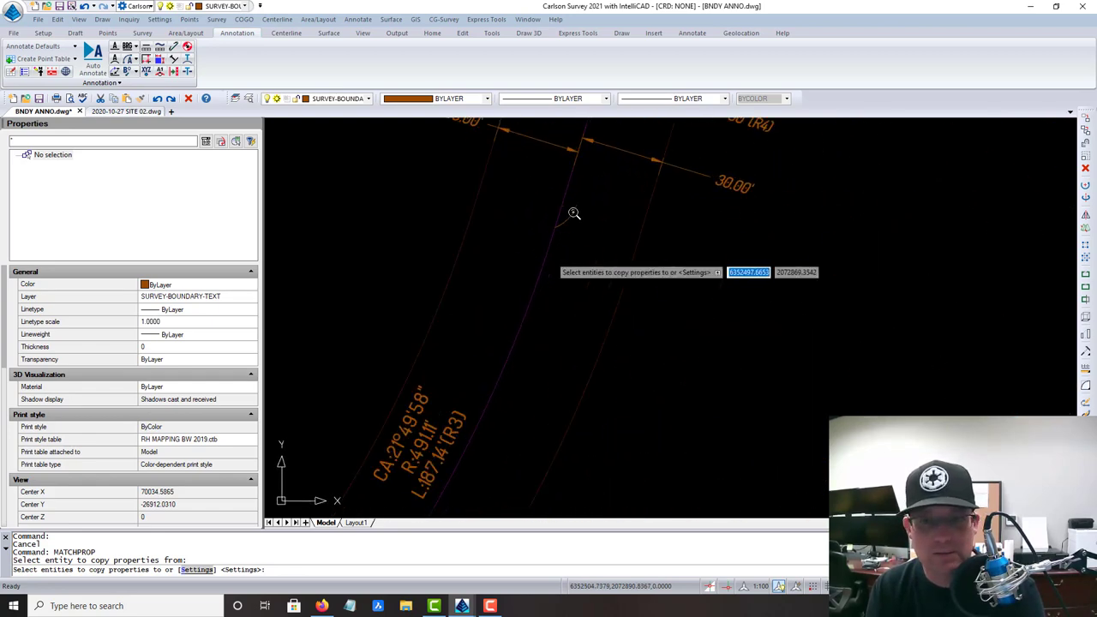
click(758, 365)
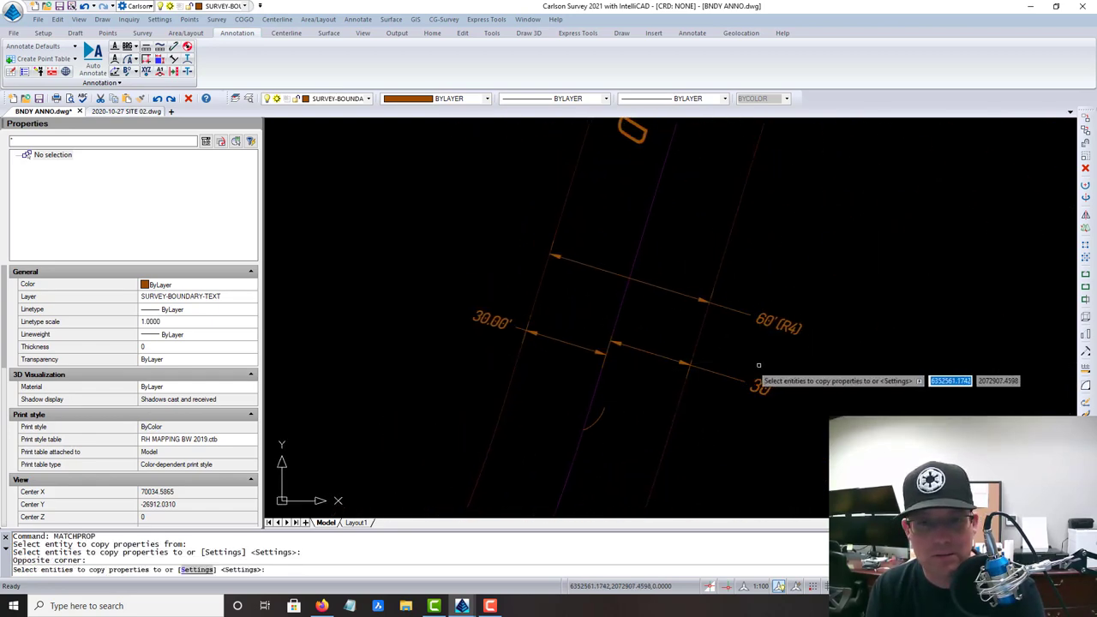
click(598, 369)
click(581, 356)
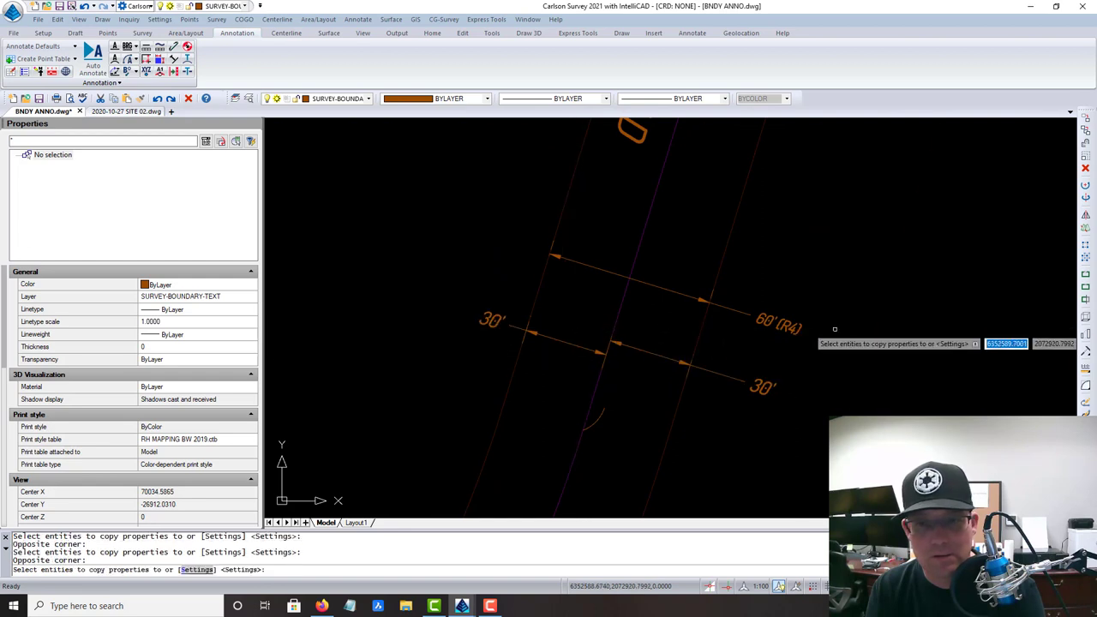
key(Escape)
click(765, 388)
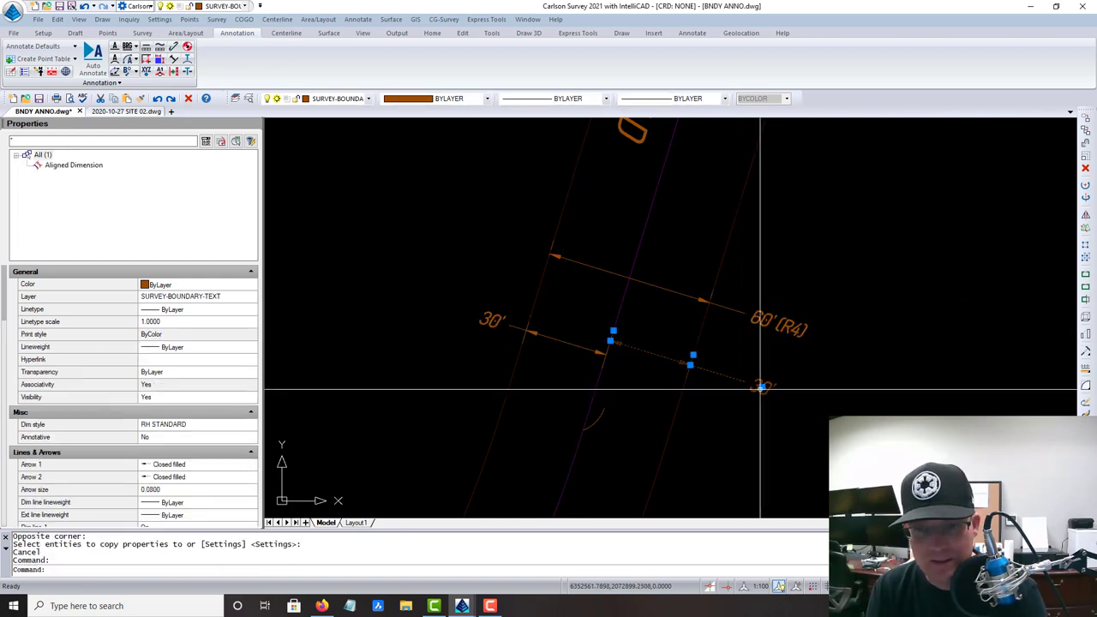
scroll(761, 387, up, 2)
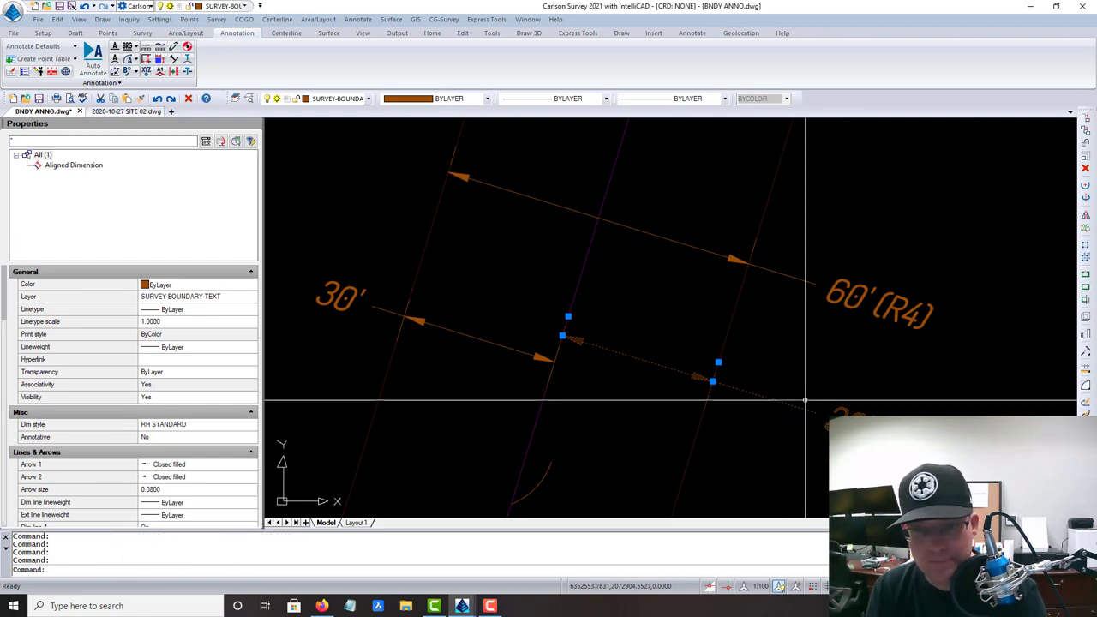
key(Escape)
click(490, 340)
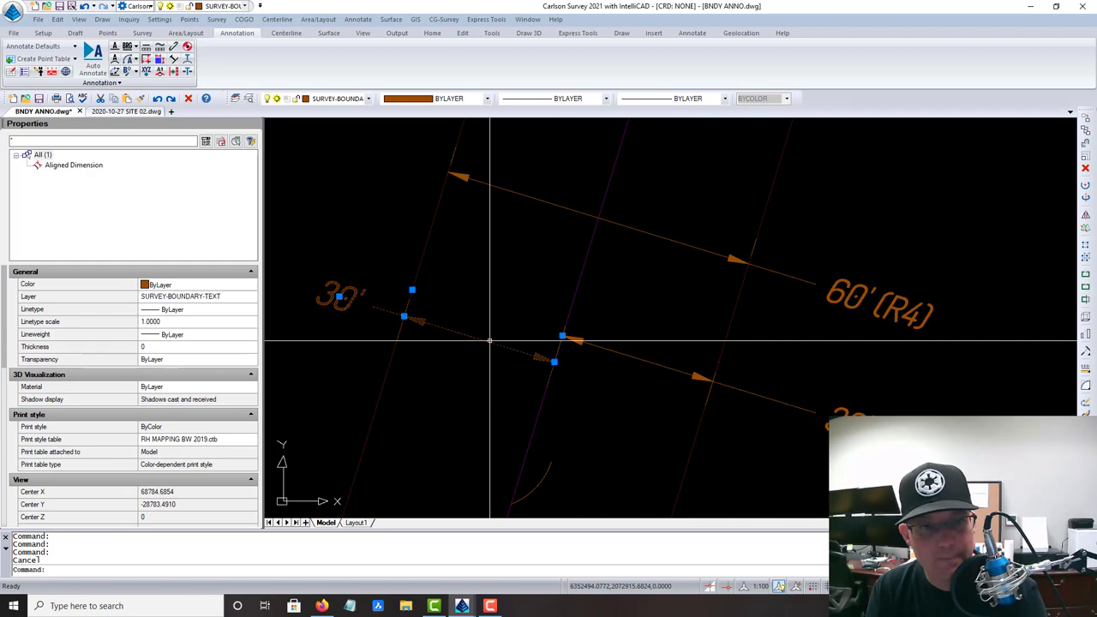
click(339, 296)
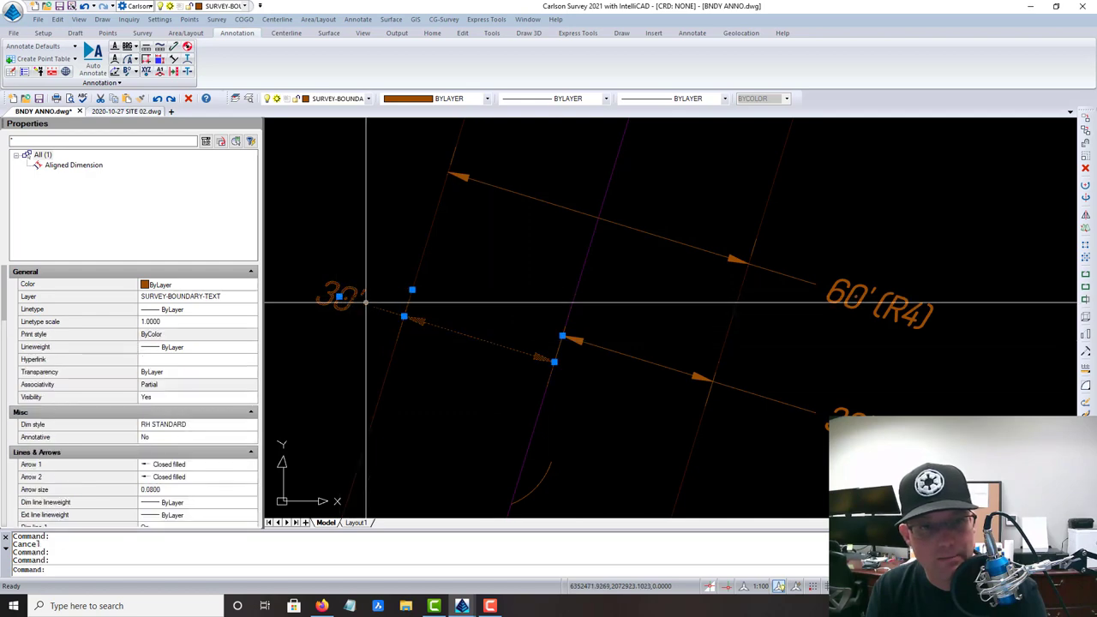
click(412, 290)
key(Escape)
key(Escape)
Step: Examine the annotations along Division Road, the connecting boundary courses and the dimensioned right-of-way at the far end of the survey
scroll(741, 282, down, 6)
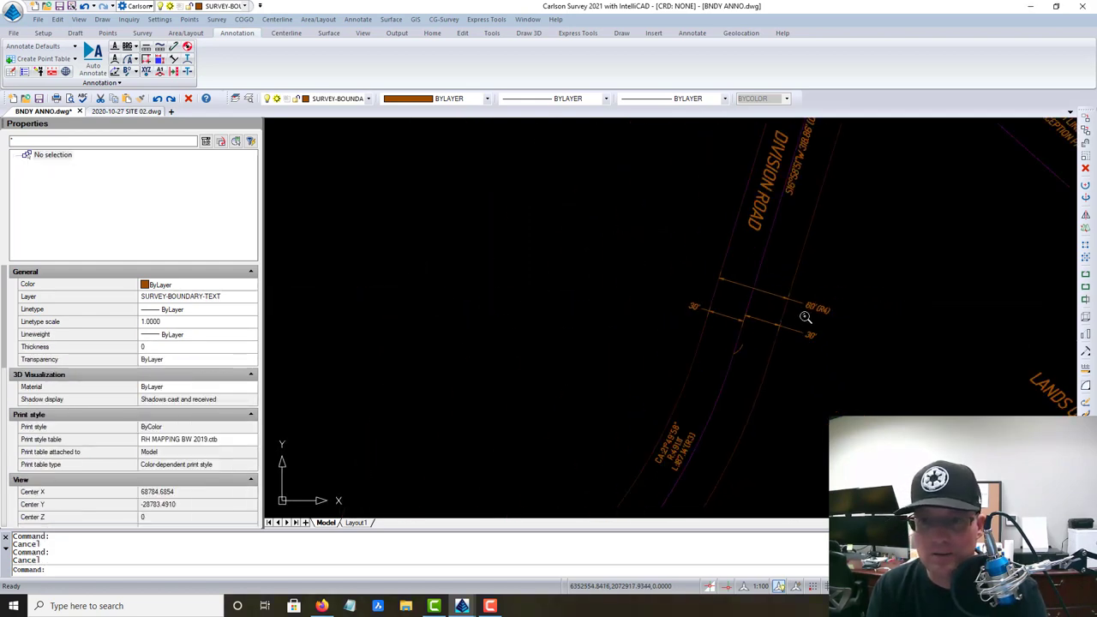
scroll(831, 342, down, 4)
middle_drag(842, 350, 634, 389)
middle_drag(789, 281, 654, 436)
scroll(641, 342, down, 1)
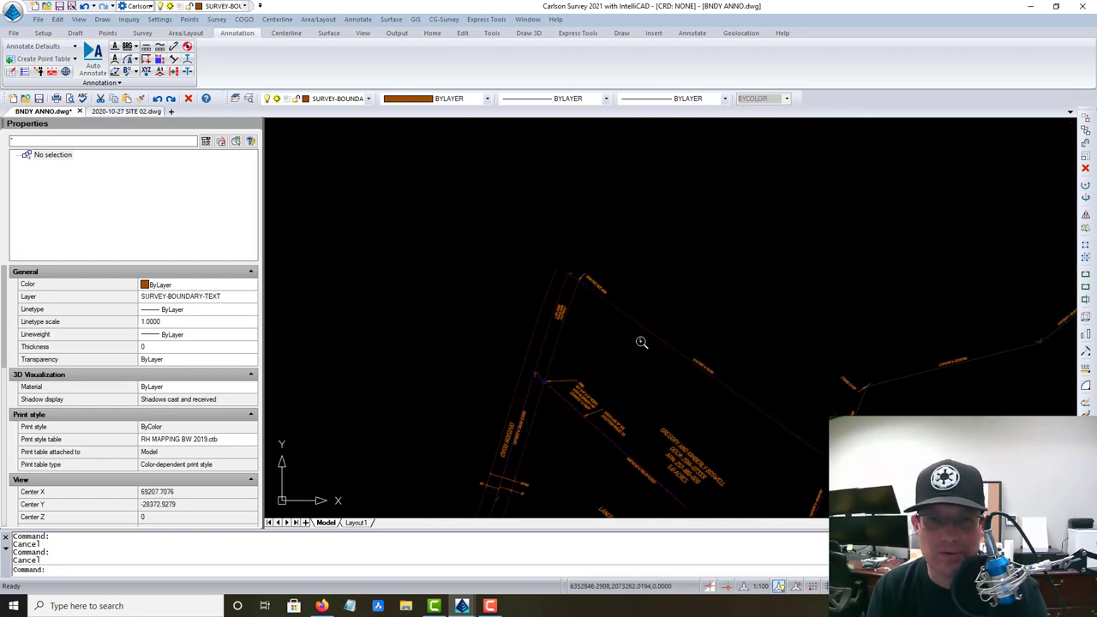
scroll(593, 328, up, 8)
scroll(543, 253, down, 10)
middle_drag(747, 260, 513, 506)
middle_drag(737, 265, 641, 440)
middle_drag(690, 185, 698, 279)
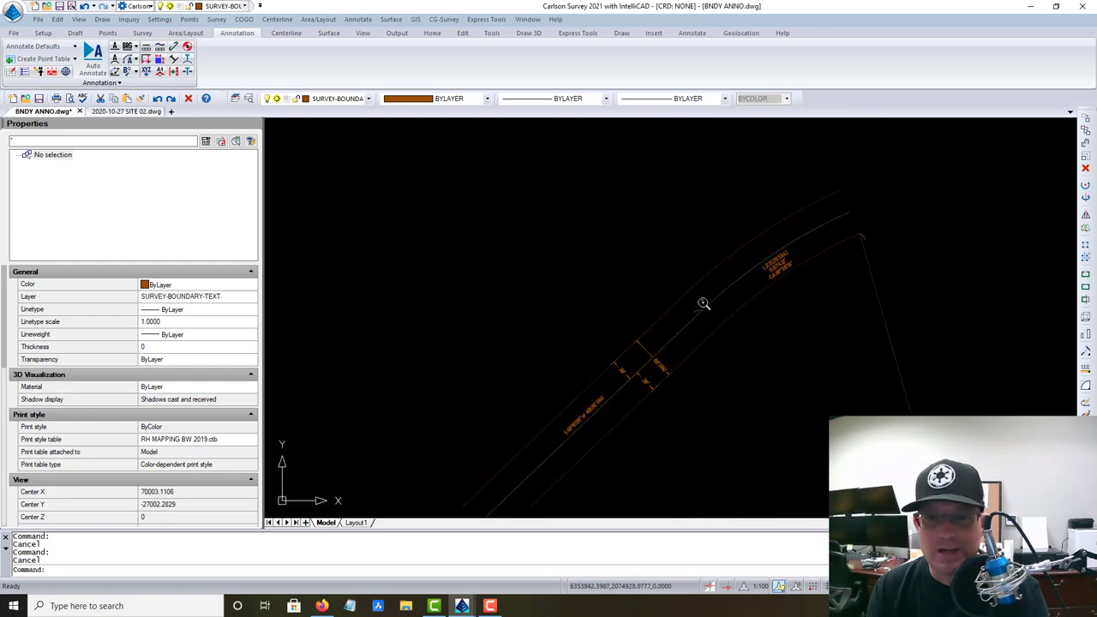
middle_drag(758, 387, 737, 152)
scroll(748, 180, down, 4)
middle_drag(749, 299, 732, 173)
scroll(732, 173, down, 1)
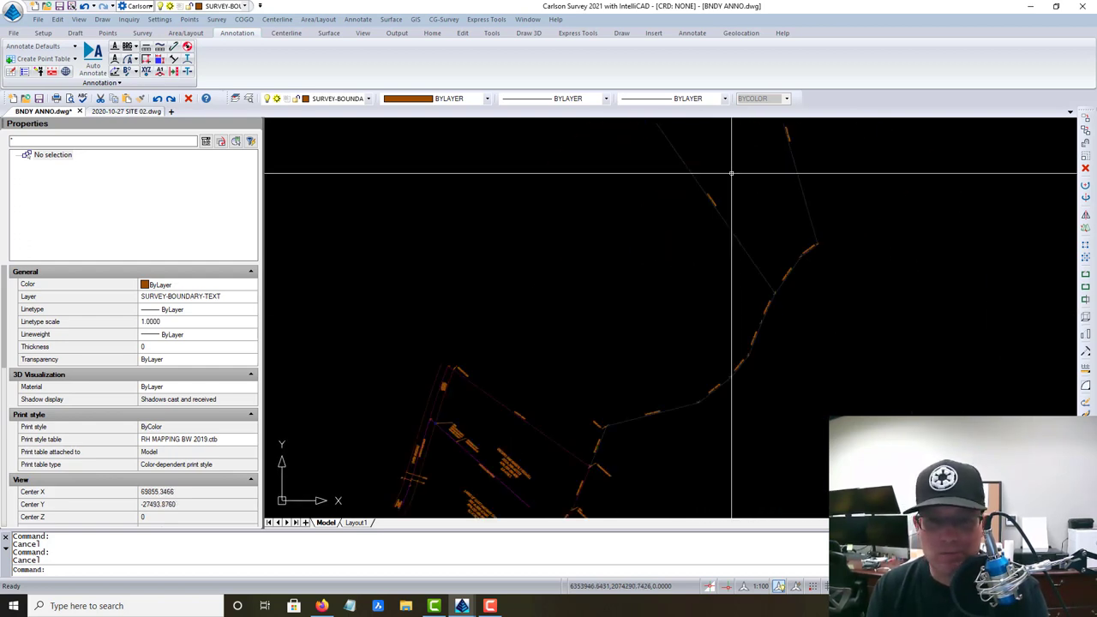
scroll(660, 337, up, 3)
scroll(693, 264, down, 4)
scroll(667, 296, up, 2)
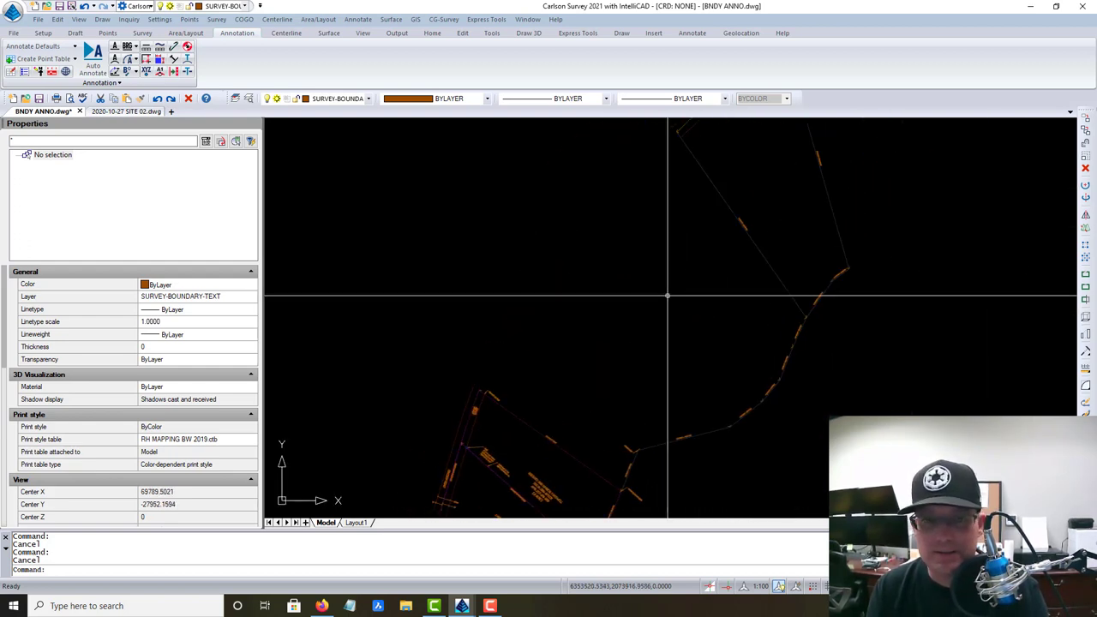
scroll(659, 320, down, 2)
middle_drag(659, 320, 713, 195)
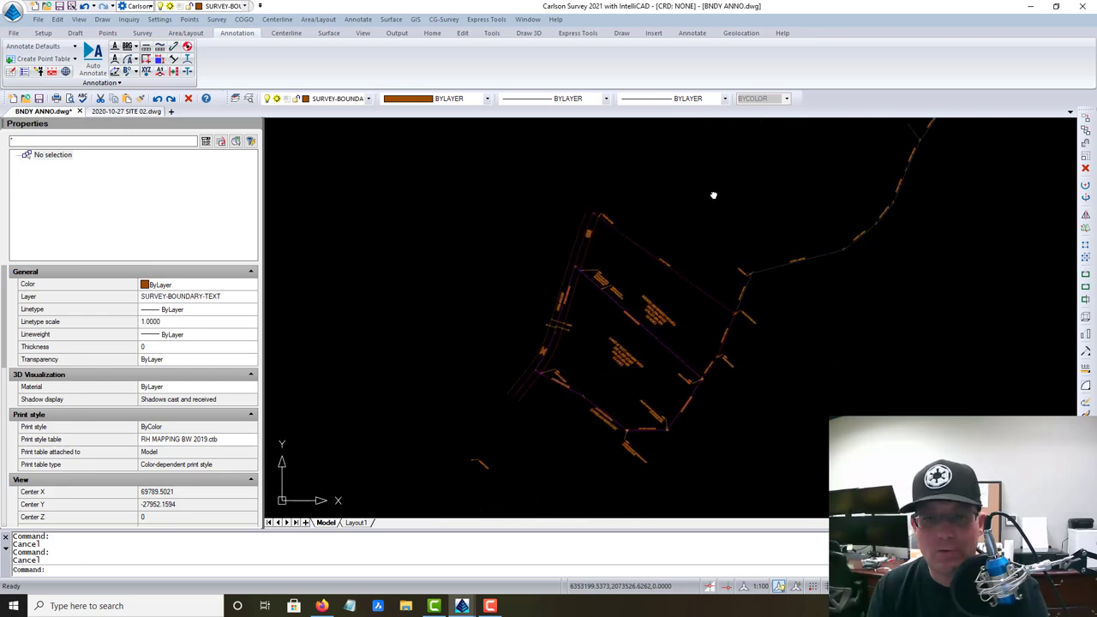
Step: Examine the found-monument callouts and symbols at the parcel corners, including the one at M103
scroll(678, 331, up, 6)
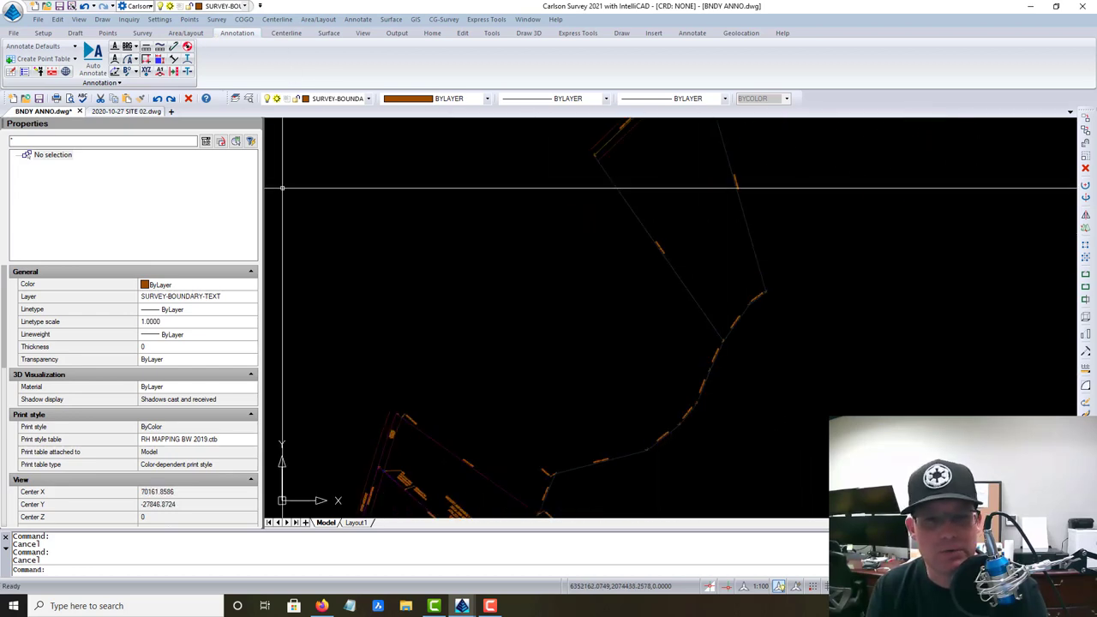
middle_drag(485, 382, 678, 44)
scroll(699, 190, up, 4)
scroll(708, 280, up, 5)
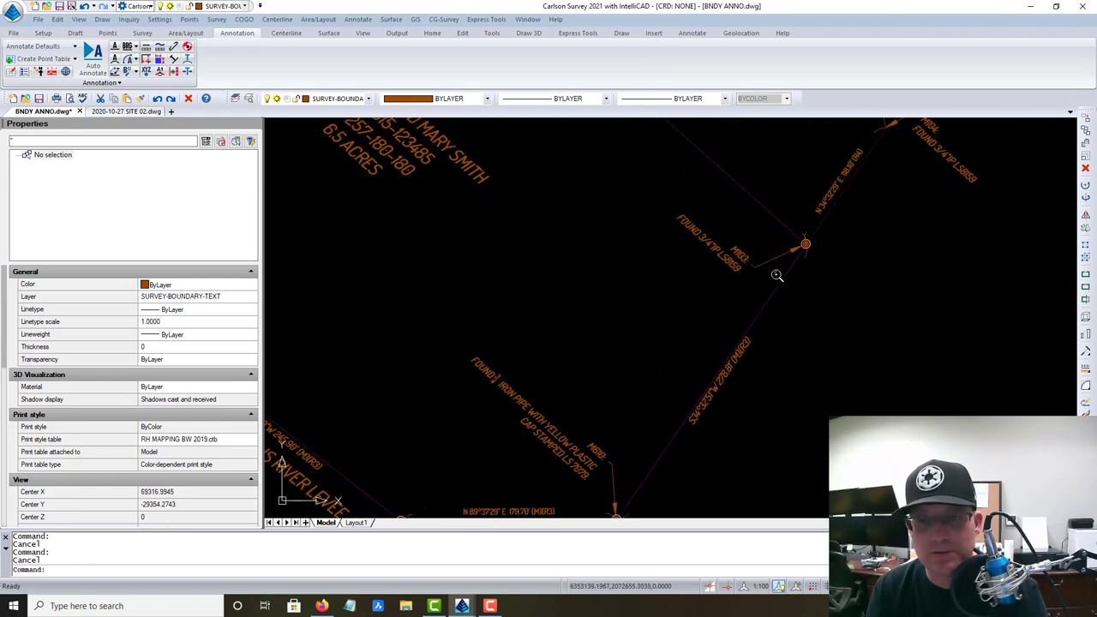
scroll(707, 280, down, 2)
scroll(728, 275, up, 3)
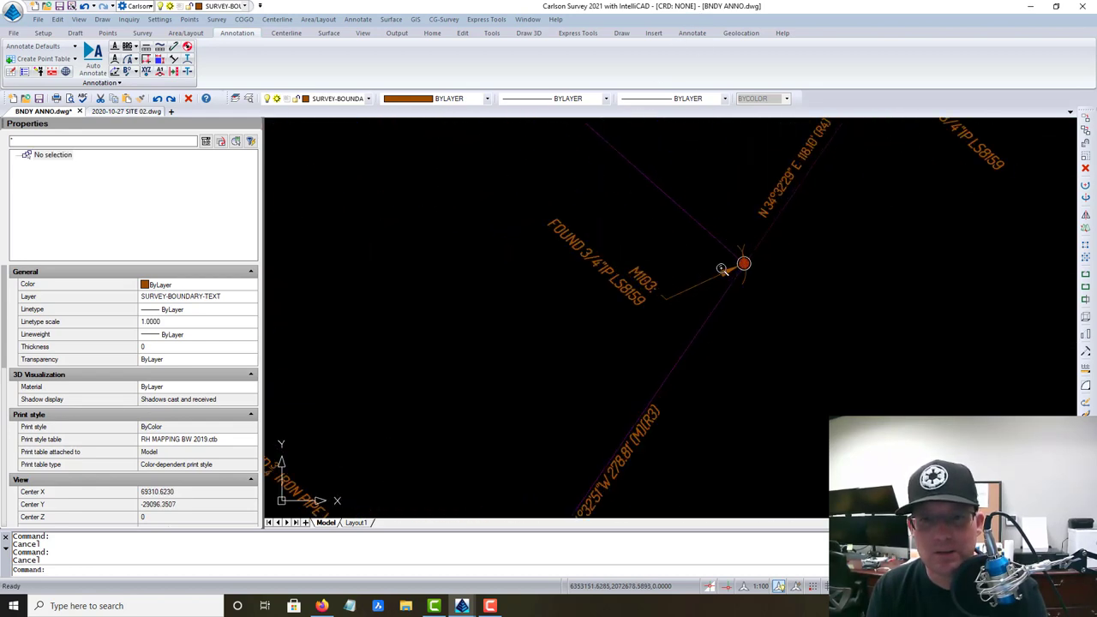
scroll(734, 265, down, 5)
scroll(690, 261, down, 6)
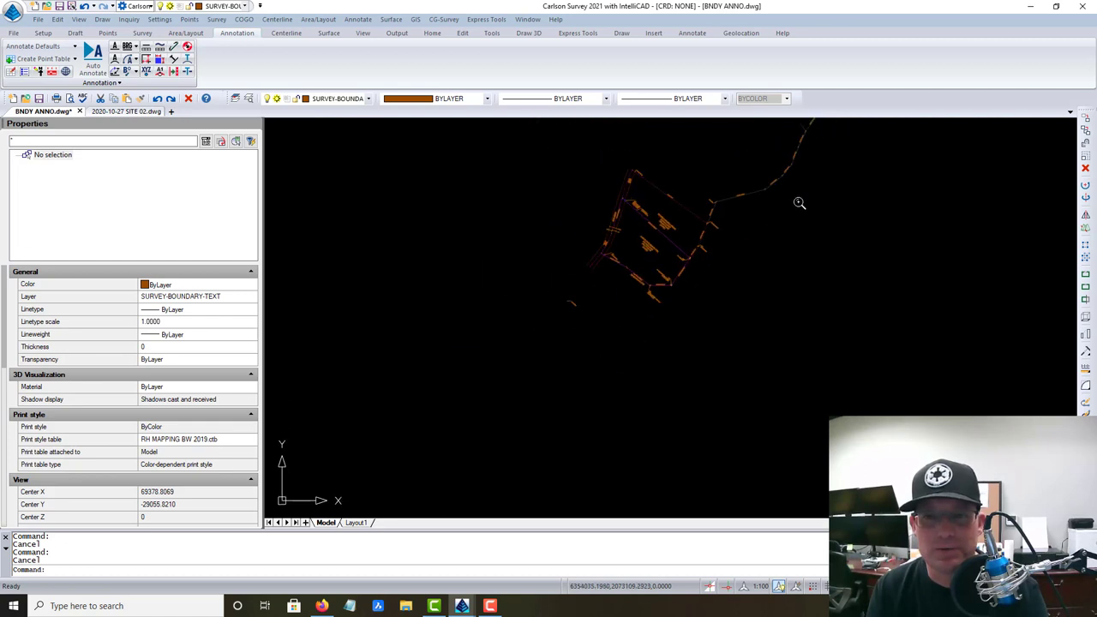
middle_drag(797, 203, 727, 345)
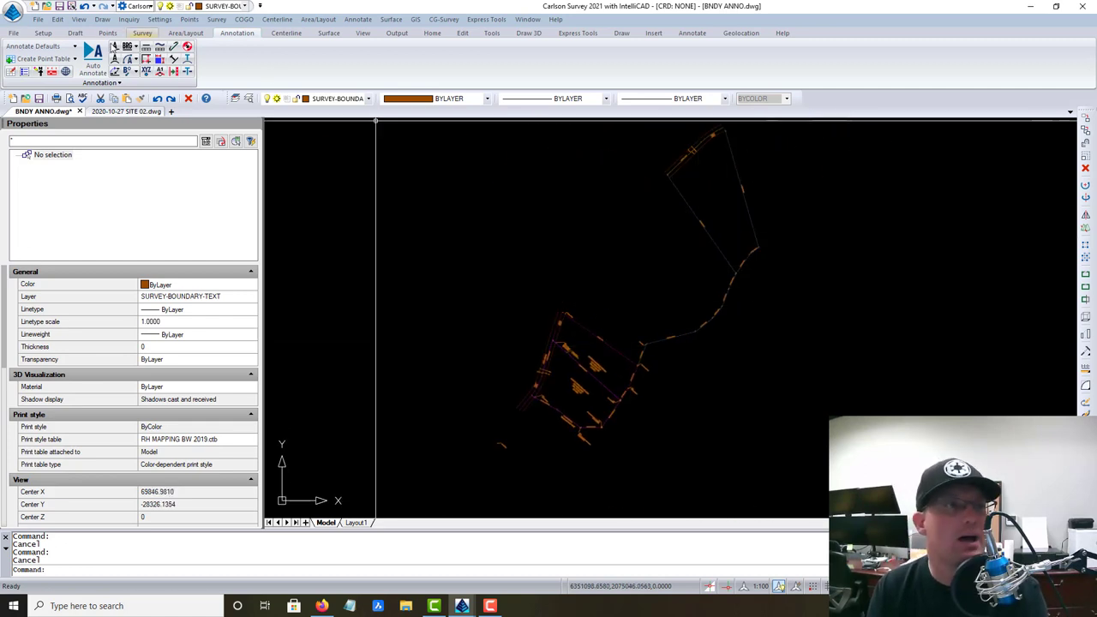
Step: Thaw the BNDY LW V02 xref's property corner points layer to show the point labels at the boundary corners
click(249, 100)
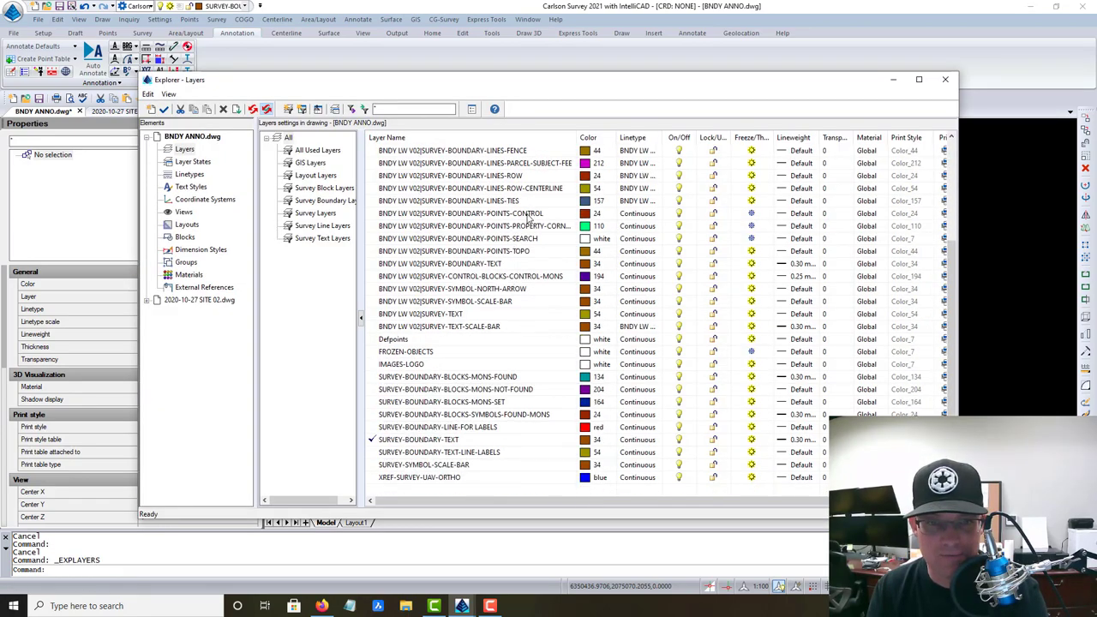
click(563, 227)
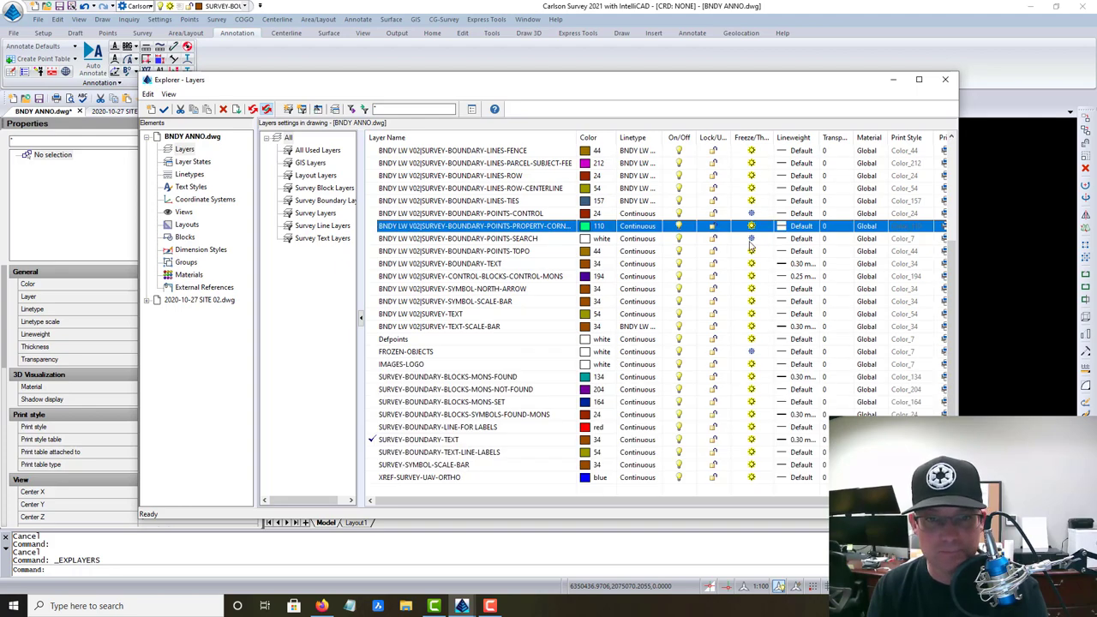
click(945, 80)
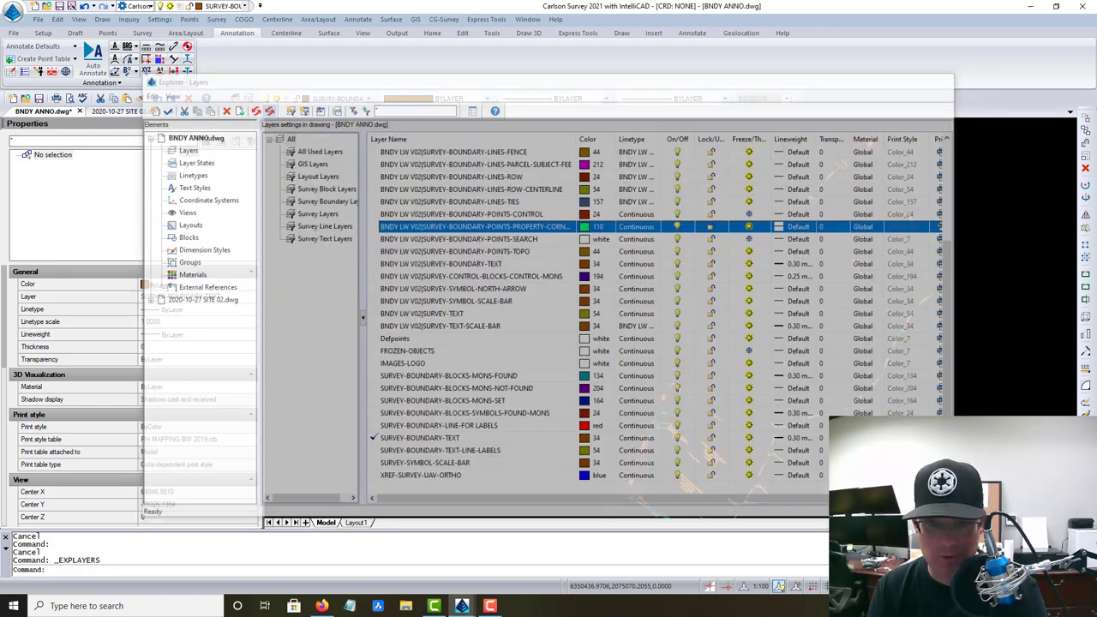
scroll(588, 414, up, 3)
scroll(634, 351, up, 6)
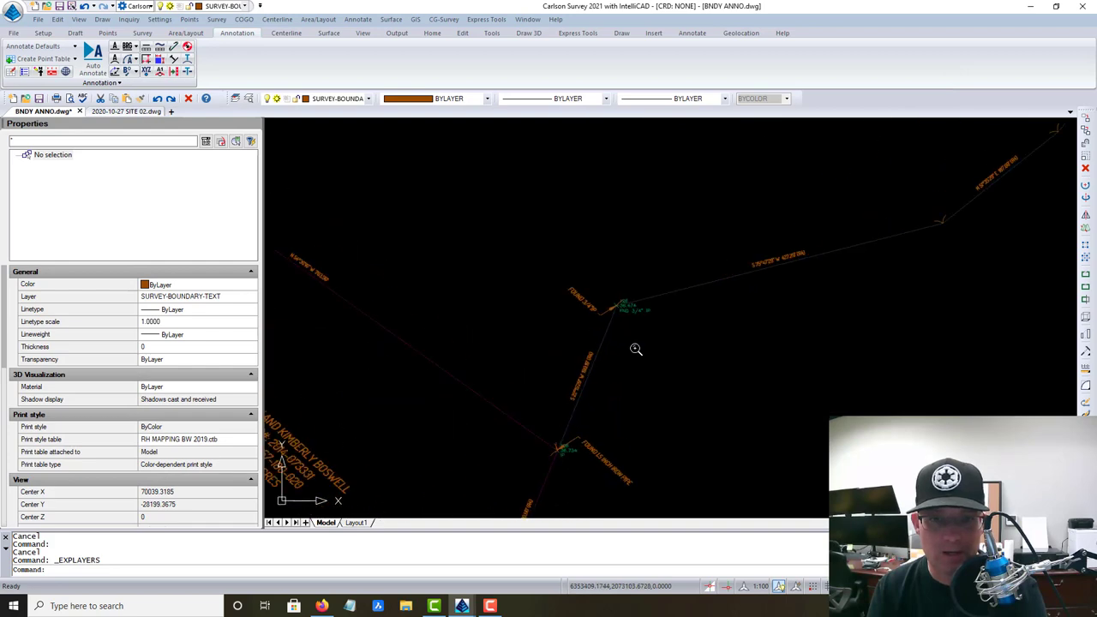
Step: Edit the found-monument callout at point 126 to read M126: FOUND 3/4"IP
scroll(645, 296, up, 3)
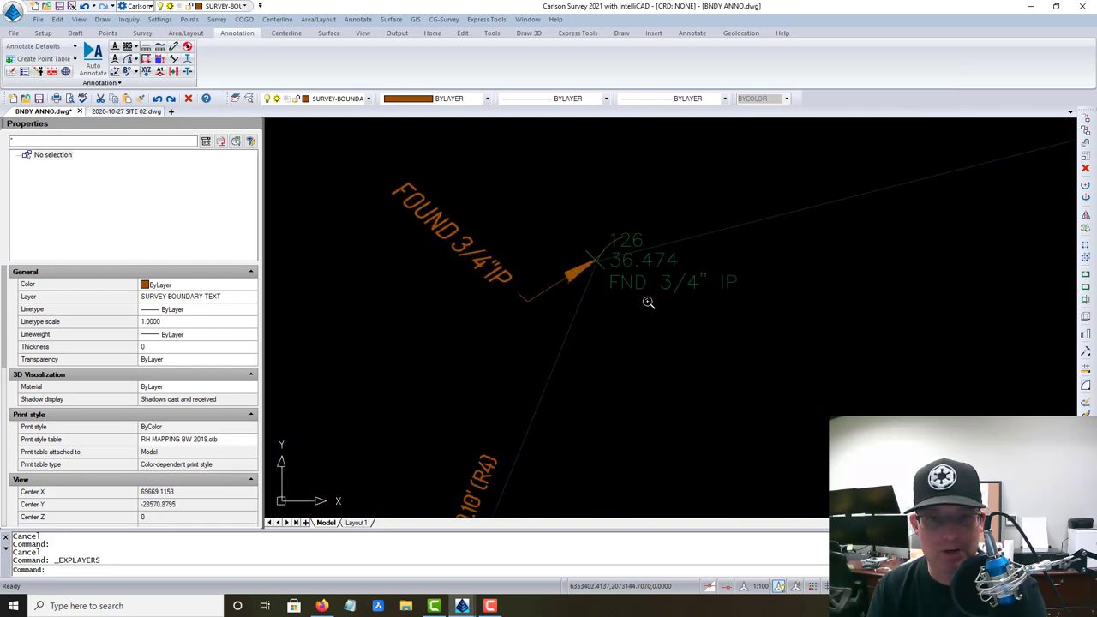
mouse_move(474, 249)
middle_down()
mouse_move(602, 273)
mouse_move(658, 265)
mouse_move(644, 257)
mouse_move(660, 253)
middle_up()
scroll(661, 253, up, 1)
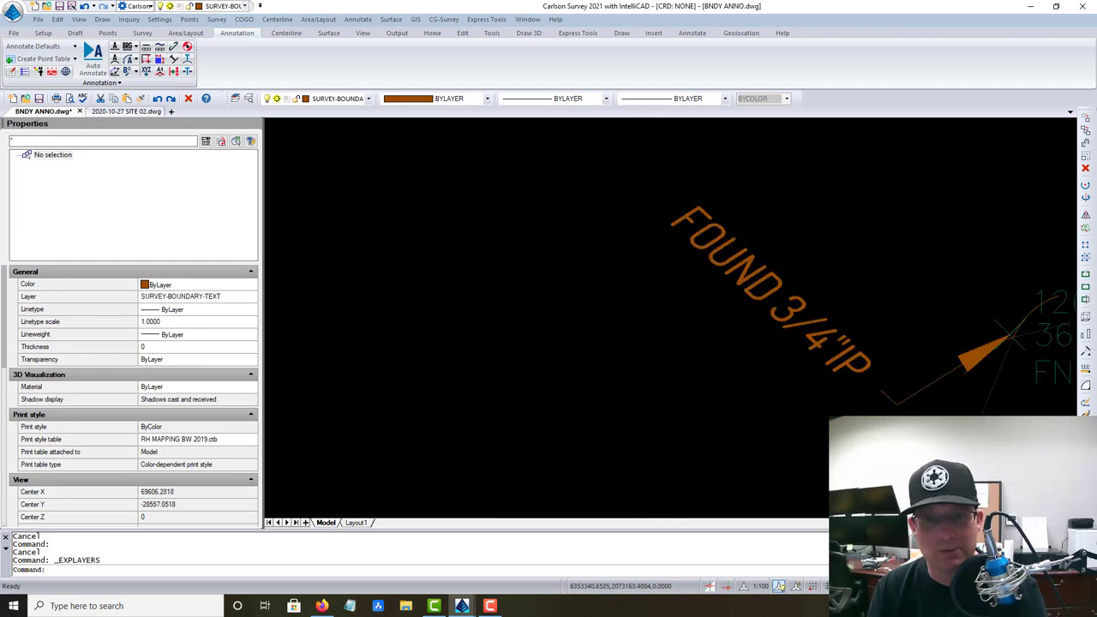
double_click(631, 250)
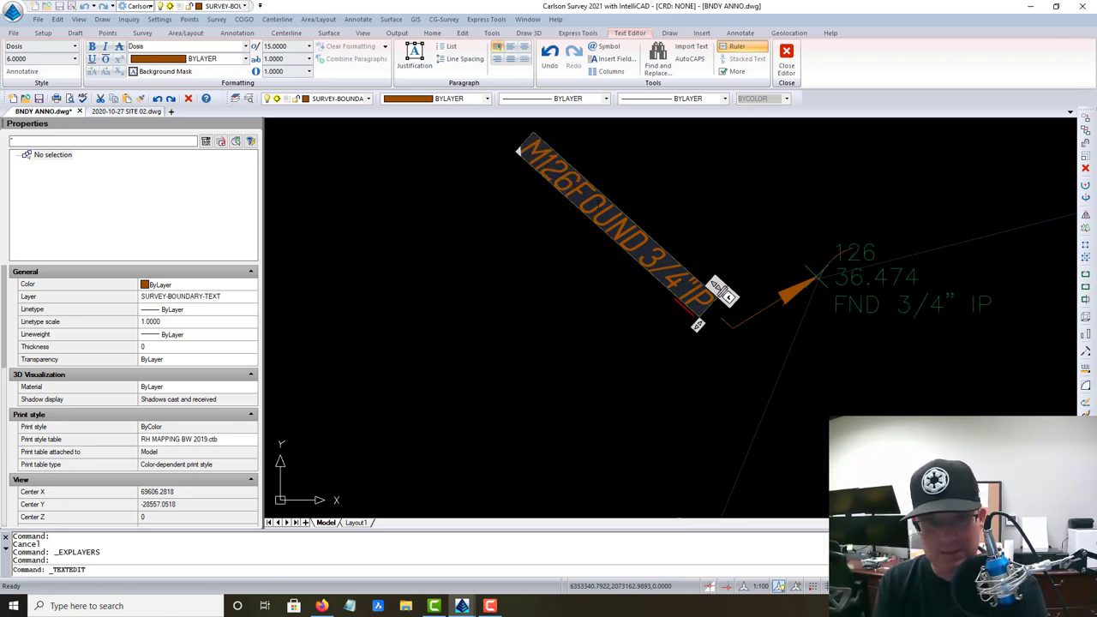
click(654, 361)
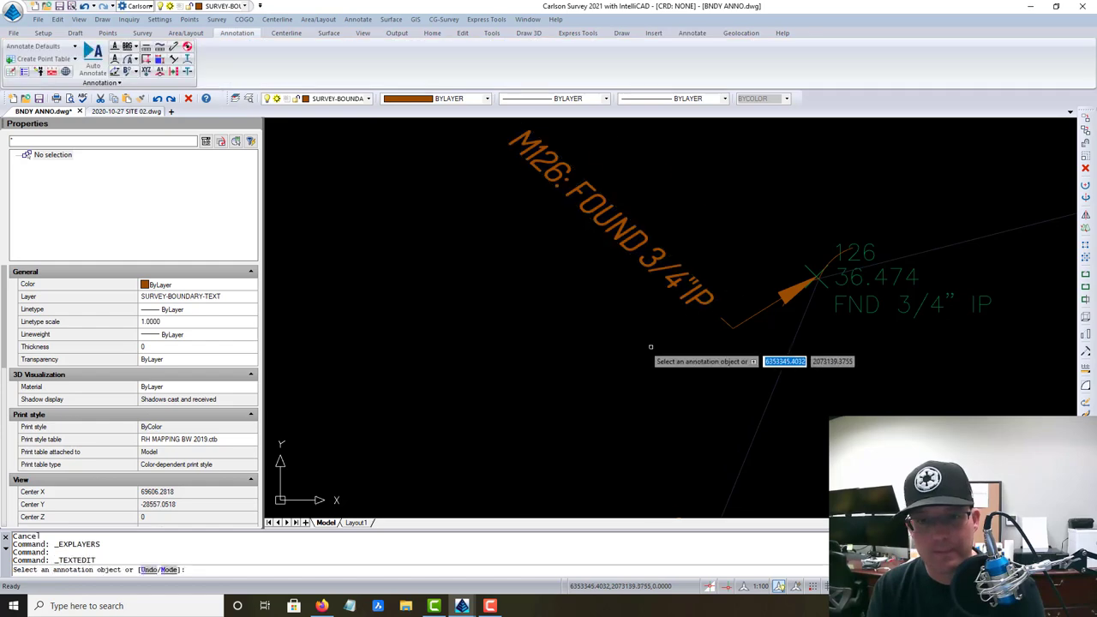
scroll(653, 358, down, 5)
key(Escape)
Step: Select the found-monument symbol at point 103 for the Copy command, with the symbol's center as the base point
middle_drag(653, 349, 735, 168)
middle_drag(624, 429, 648, 304)
scroll(552, 454, up, 5)
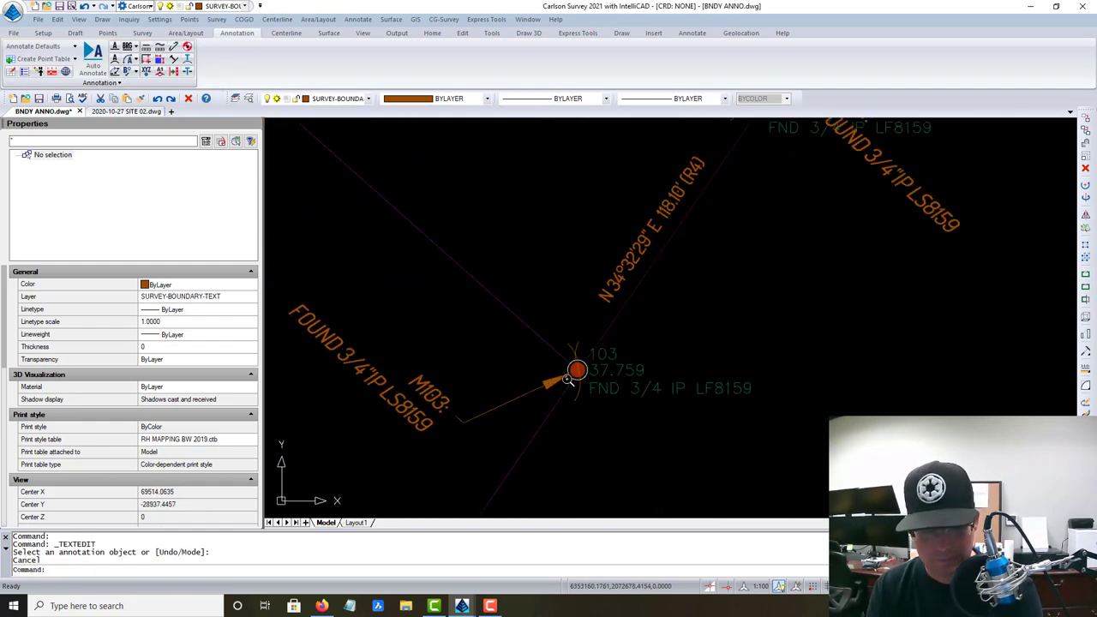
scroll(600, 411, down, 1)
text(COPY)
key(Return)
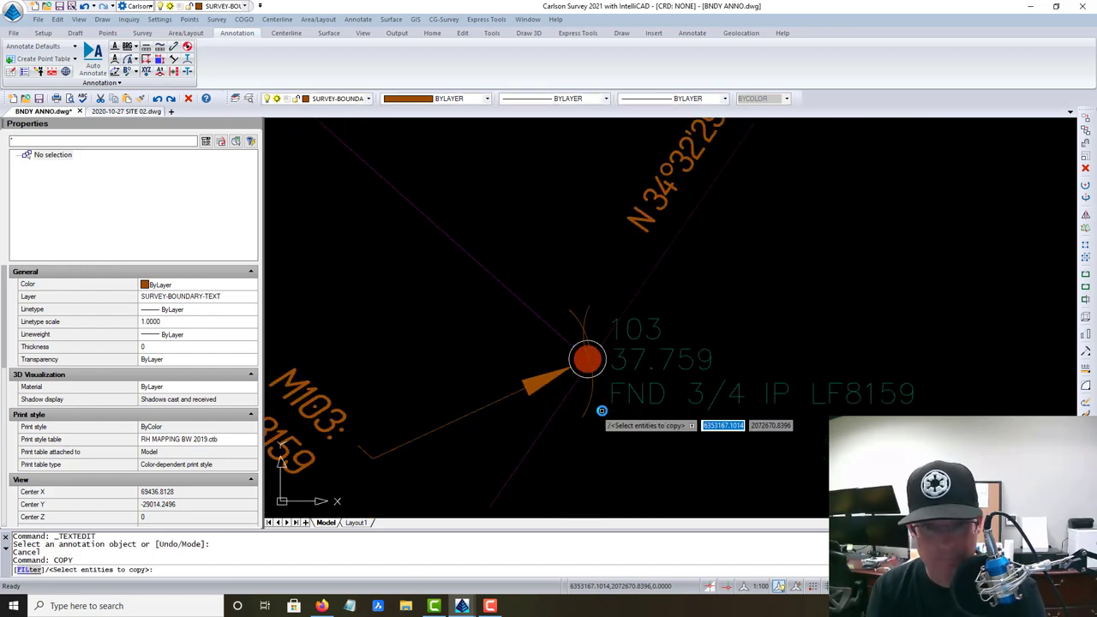
click(603, 370)
scroll(588, 360, up, 4)
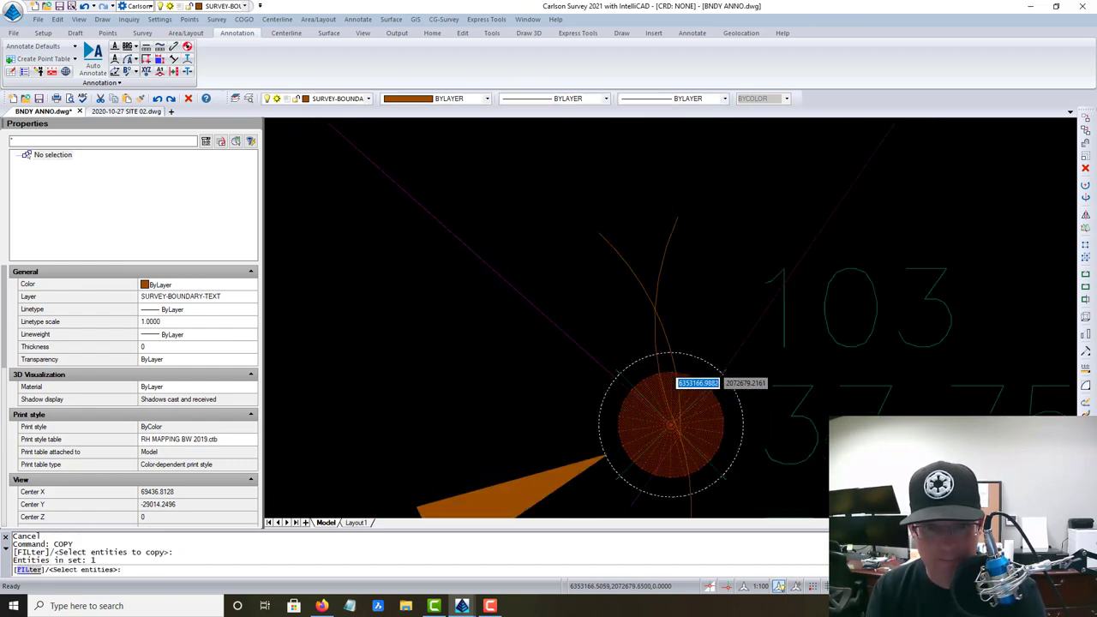
key(Return)
click(556, 358)
Step: Place a copy of the found-monument symbol on the boundary corner at point 104
scroll(556, 359, down, 5)
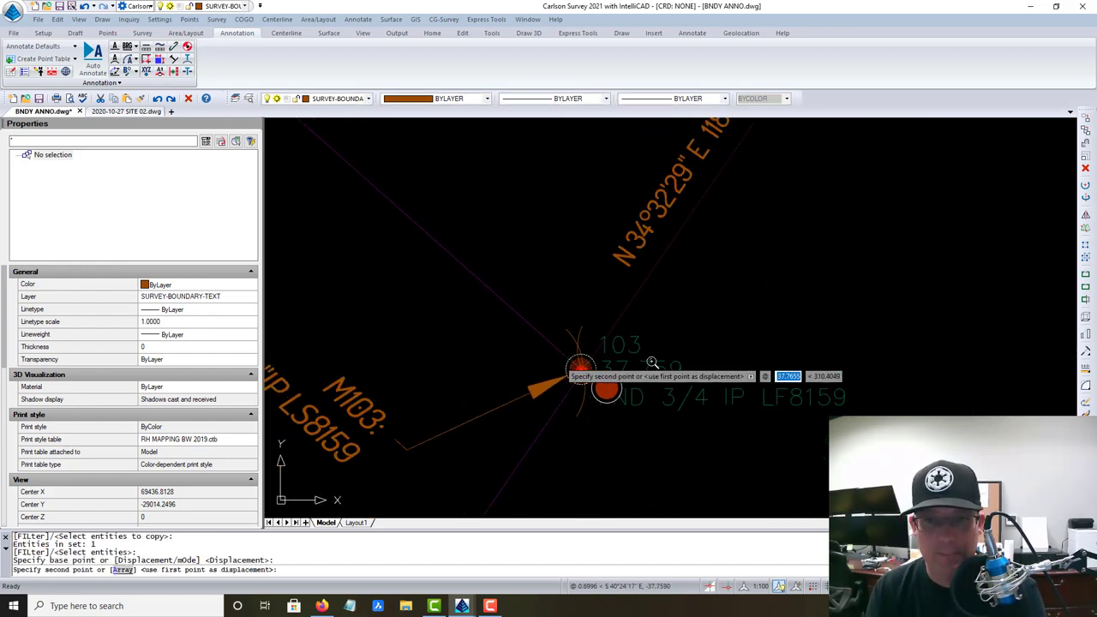
scroll(693, 232, up, 5)
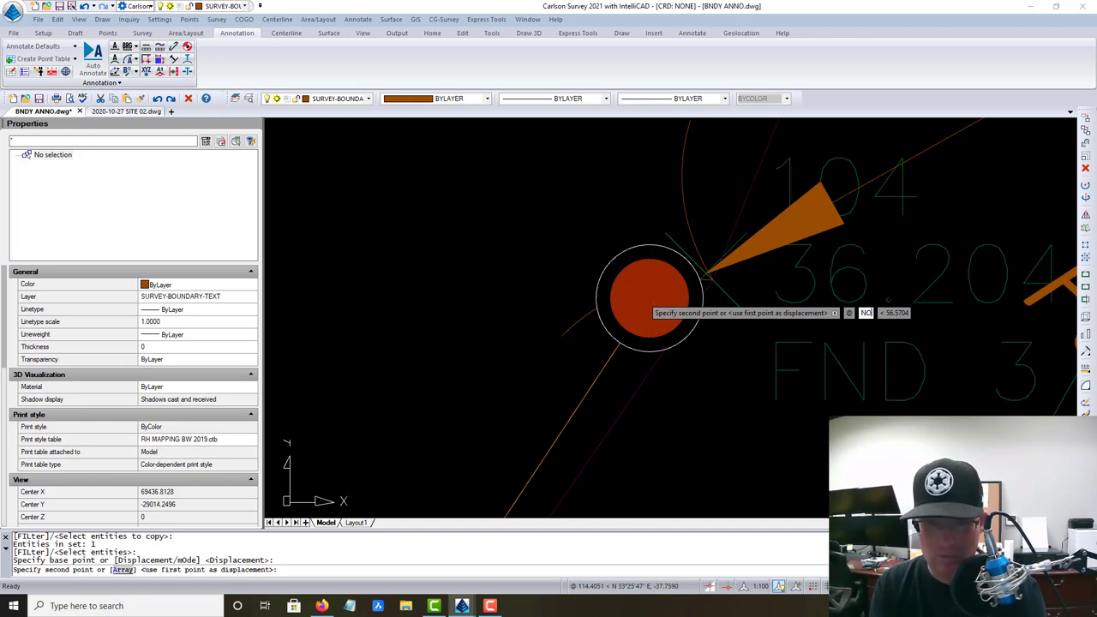
key(Return)
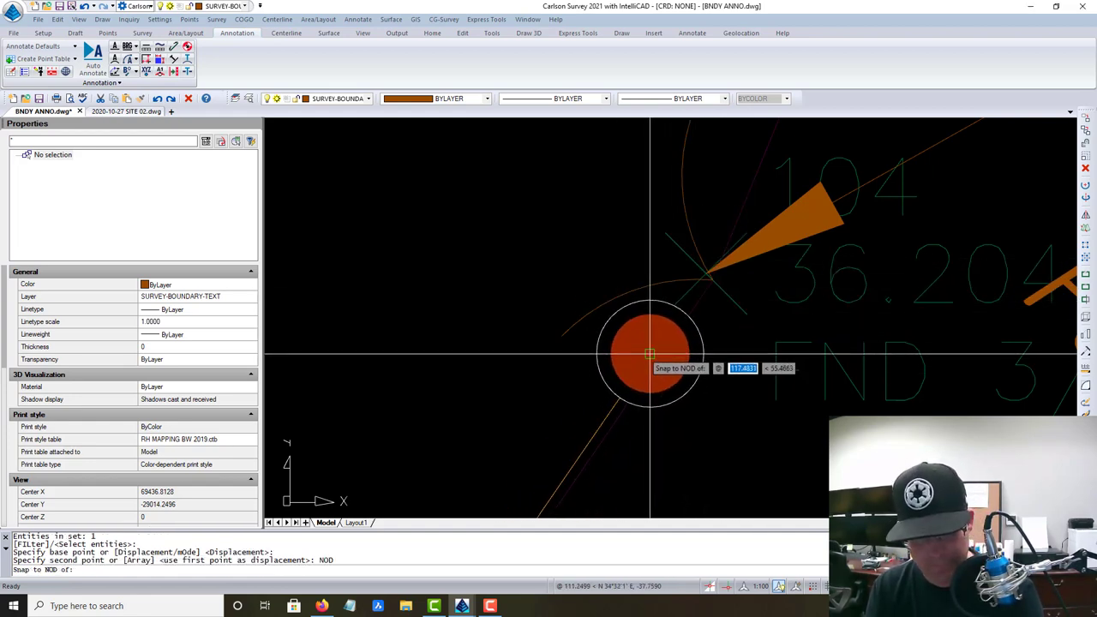
key(Return)
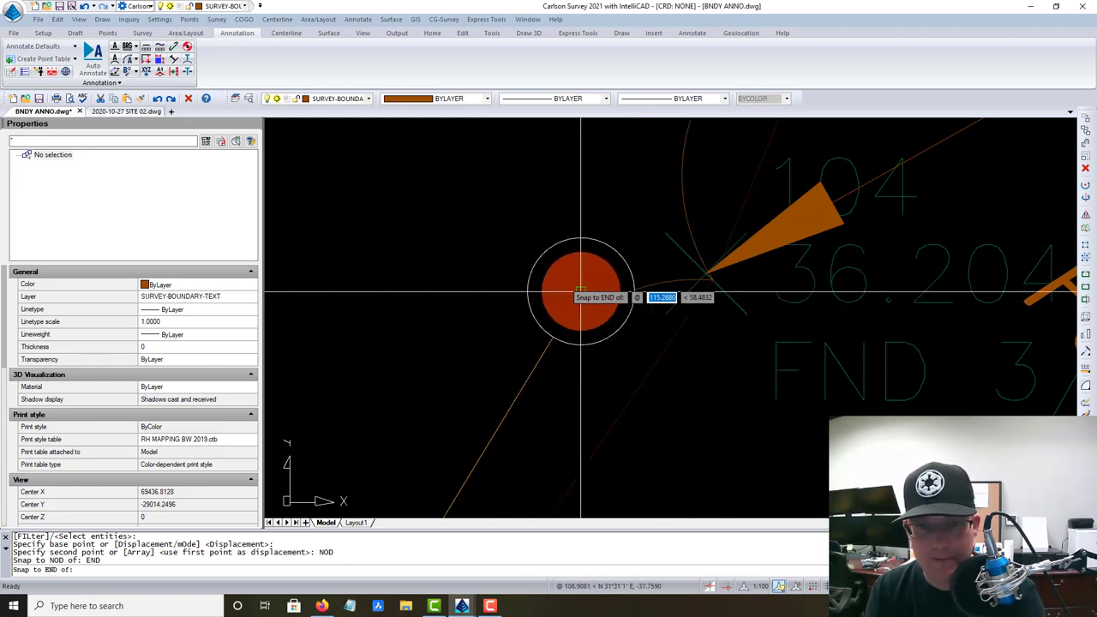
click(538, 255)
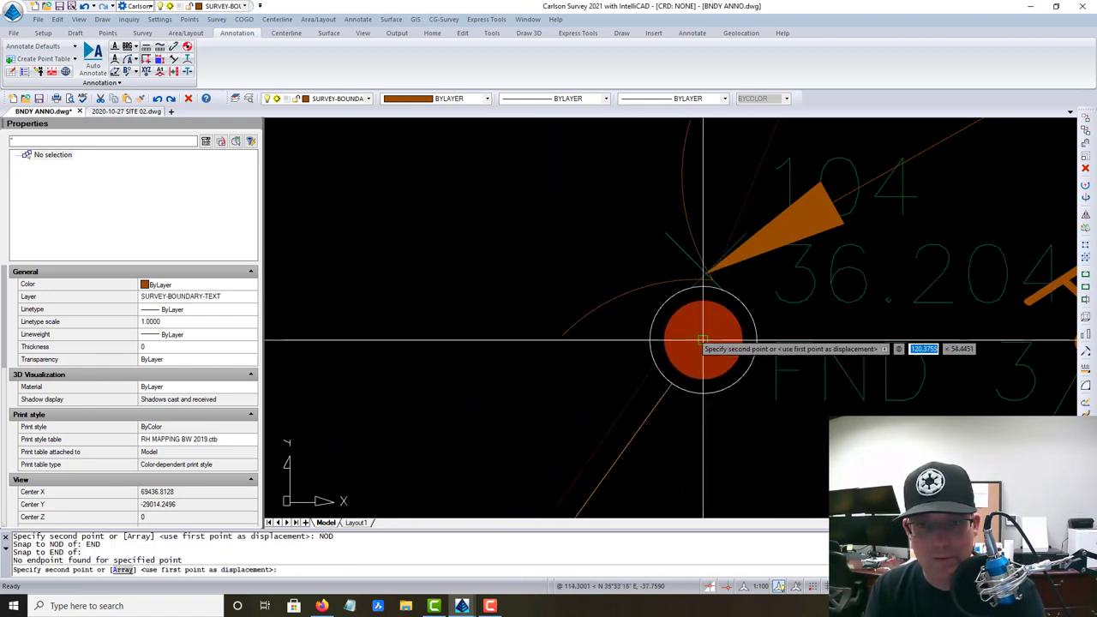
click(666, 339)
scroll(666, 338, down, 3)
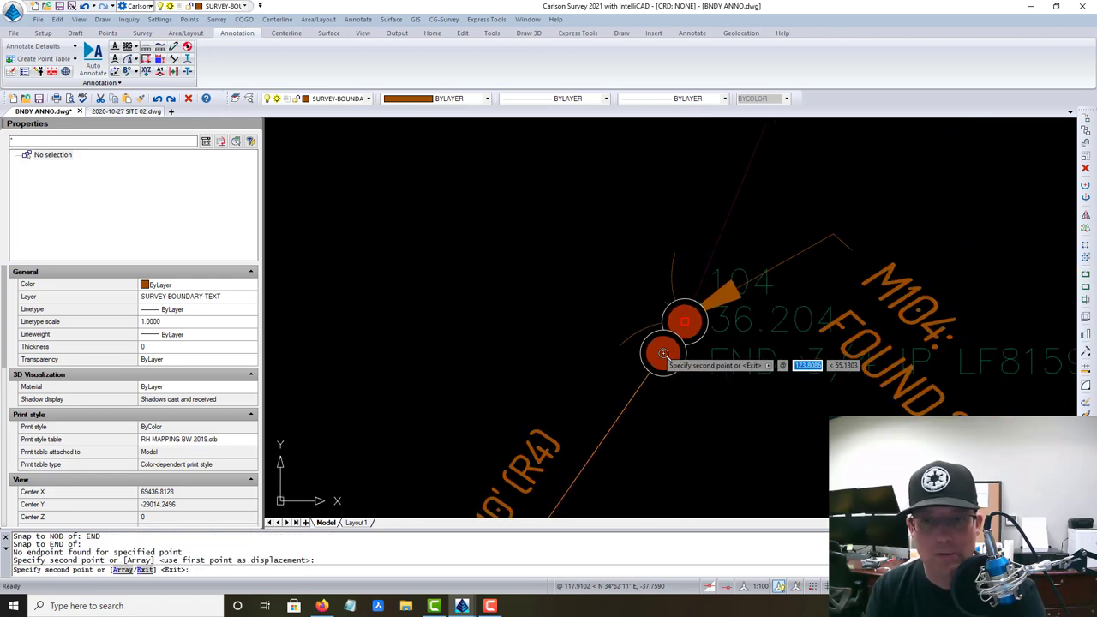
Step: Place further copies of the found-monument symbol on the boundary corners at points 106 and 126
scroll(831, 191, down, 1)
middle_drag(830, 191, 690, 497)
middle_drag(771, 215, 684, 439)
middle_drag(795, 239, 695, 497)
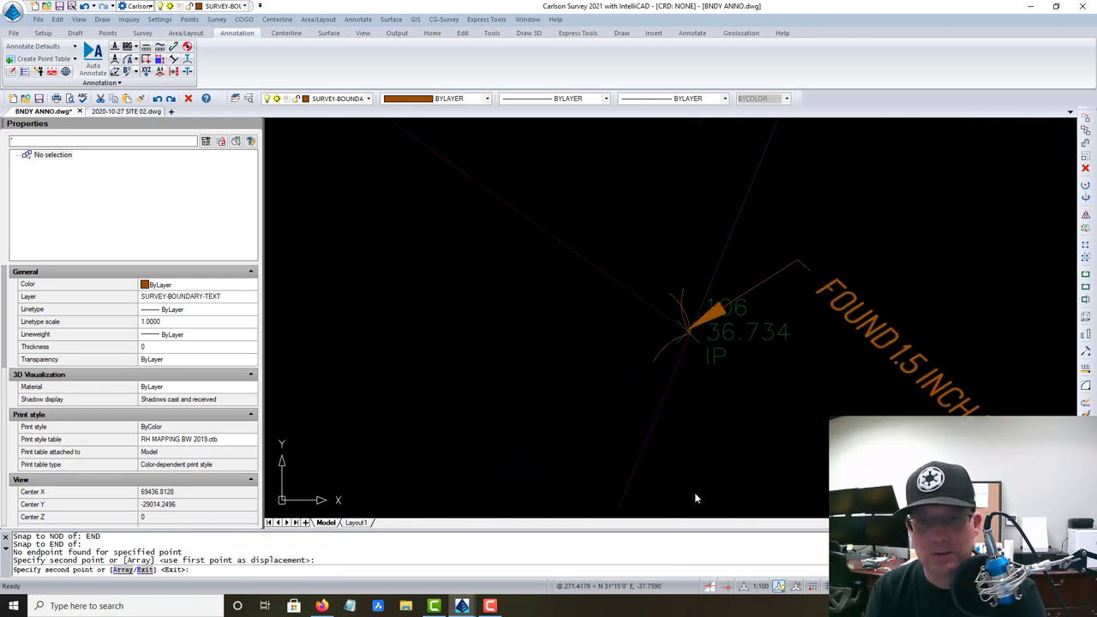
scroll(698, 358, up, 4)
click(680, 286)
scroll(686, 385, down, 5)
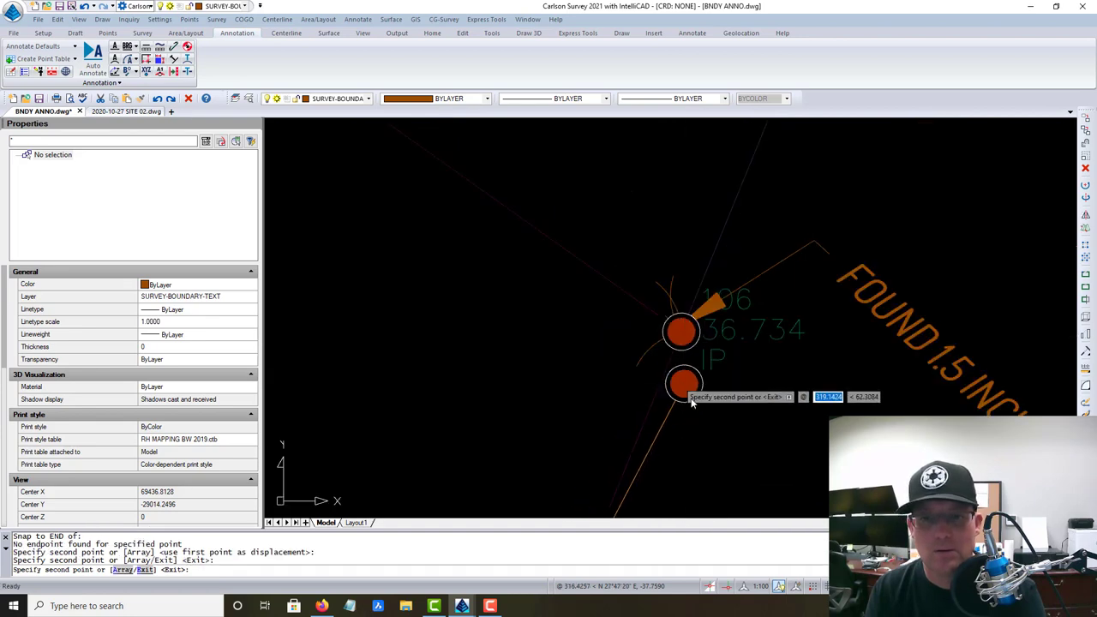
scroll(720, 316, up, 2)
scroll(727, 292, up, 2)
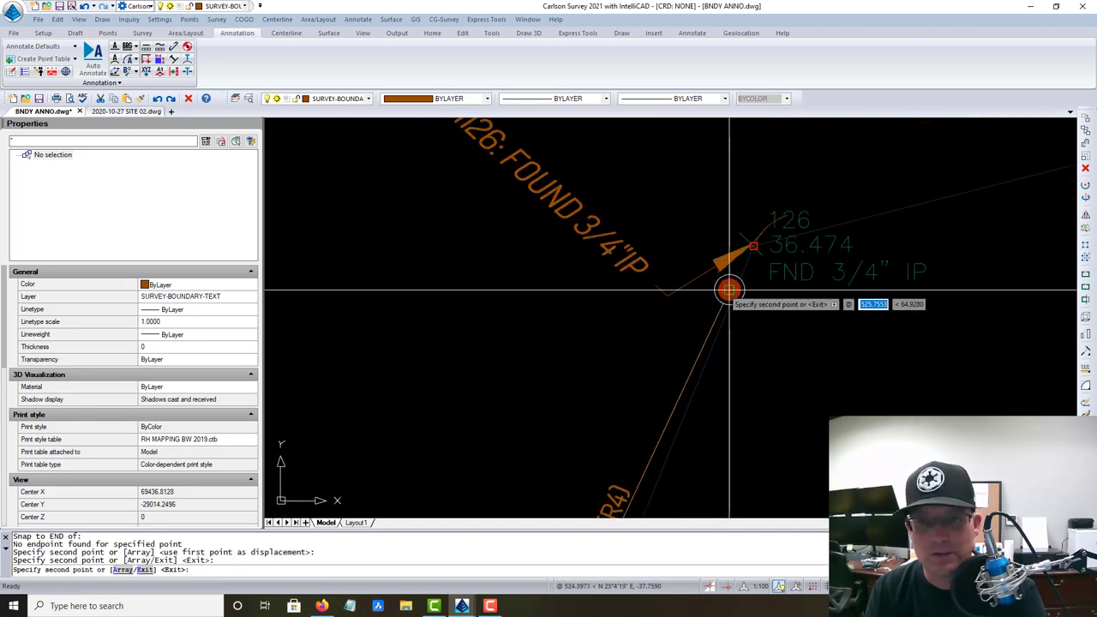
click(727, 290)
Step: Continue copying the found-monument symbol onto the boundary corners at points 1517 and 105
scroll(789, 337, down, 5)
middle_drag(892, 303, 603, 426)
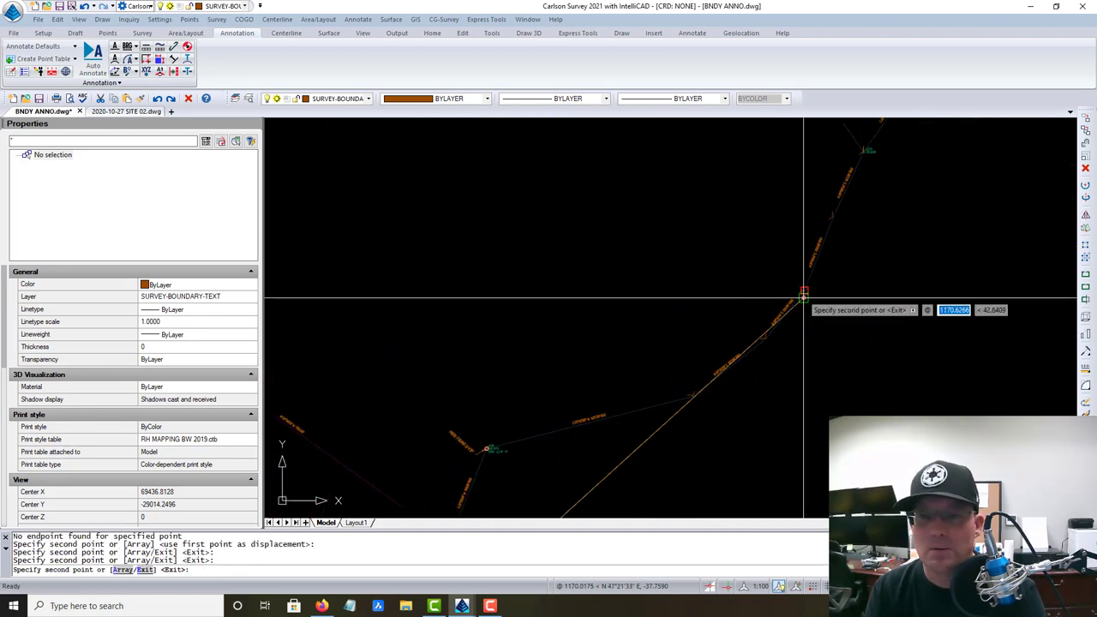
middle_drag(803, 296, 665, 475)
middle_drag(609, 269, 726, 322)
scroll(726, 322, up, 1)
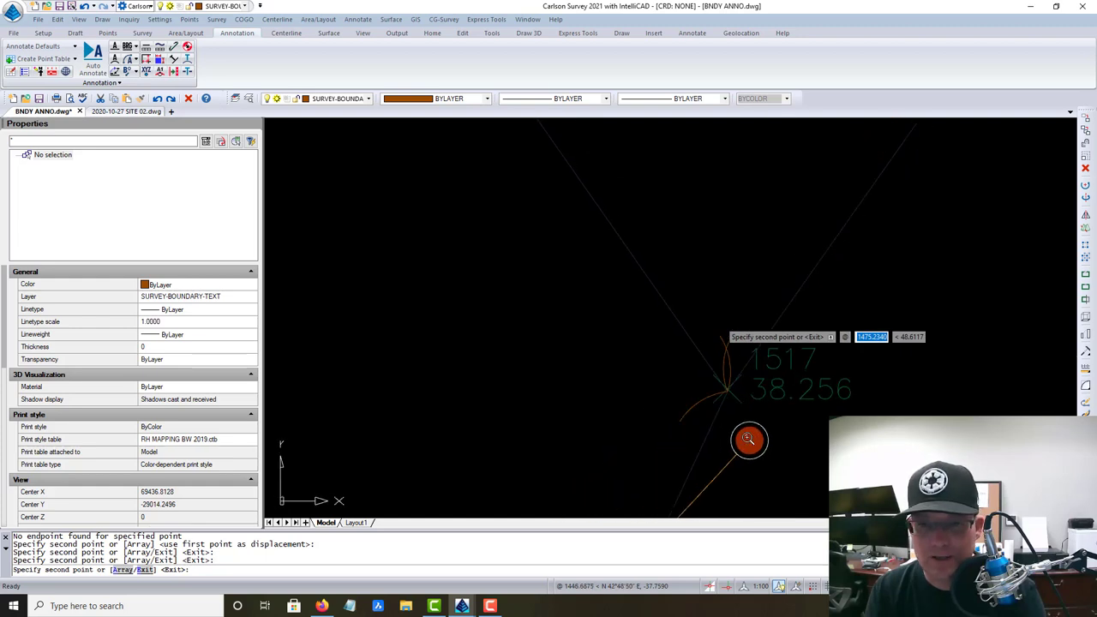
click(727, 391)
scroll(758, 454, down, 5)
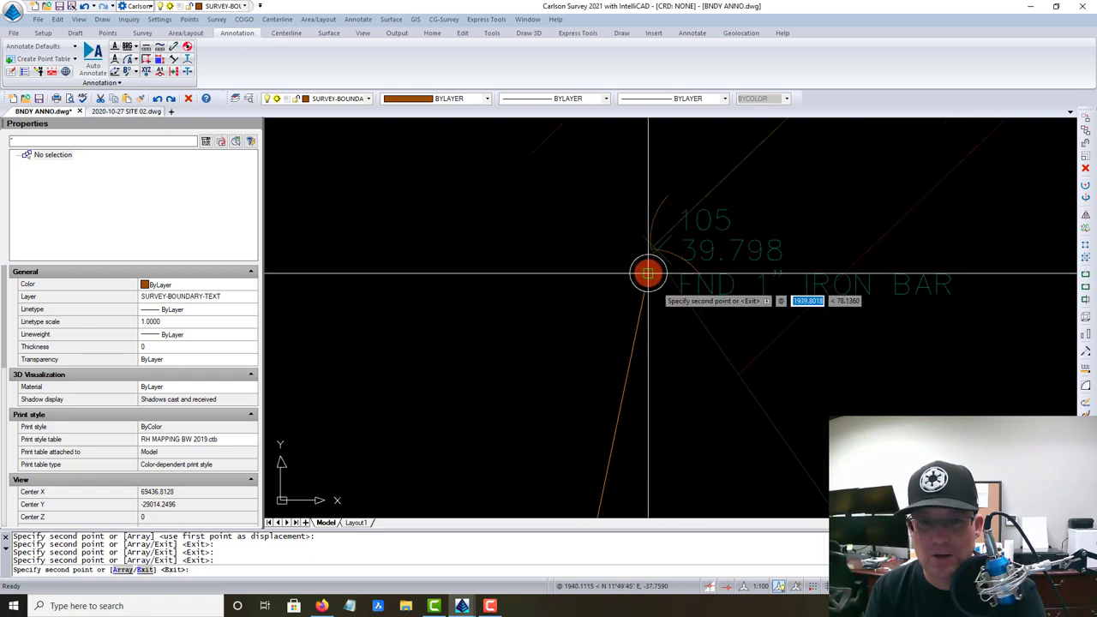
click(672, 275)
Step: Copy the found-monument symbol to point 116 at the end of the road curve and finish copying
middle_drag(626, 308, 753, 377)
scroll(752, 377, up, 1)
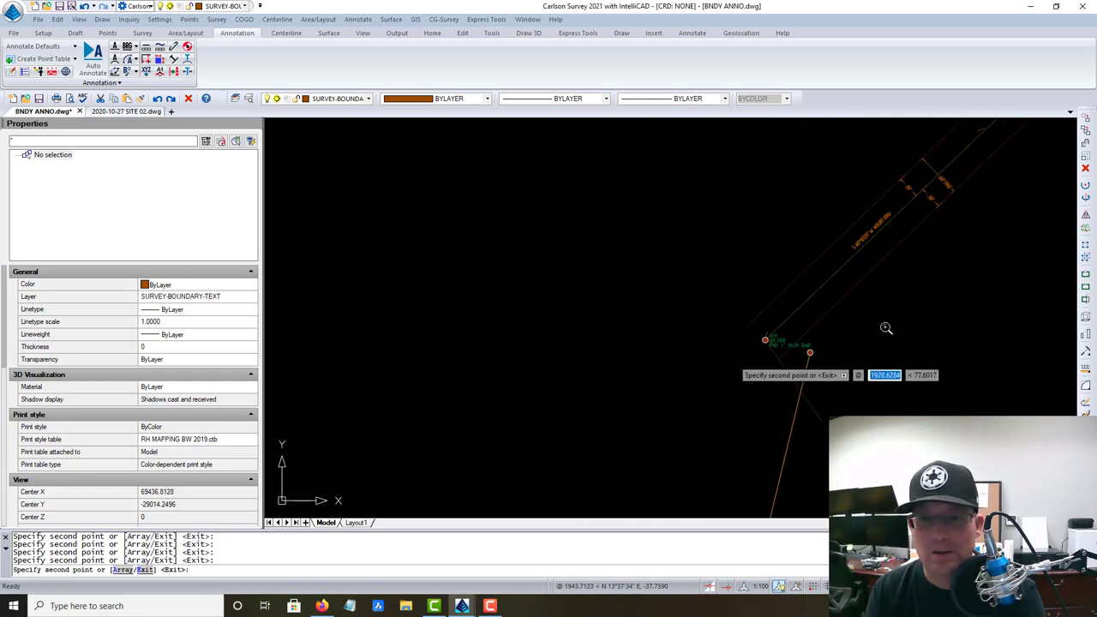
scroll(885, 327, up, 5)
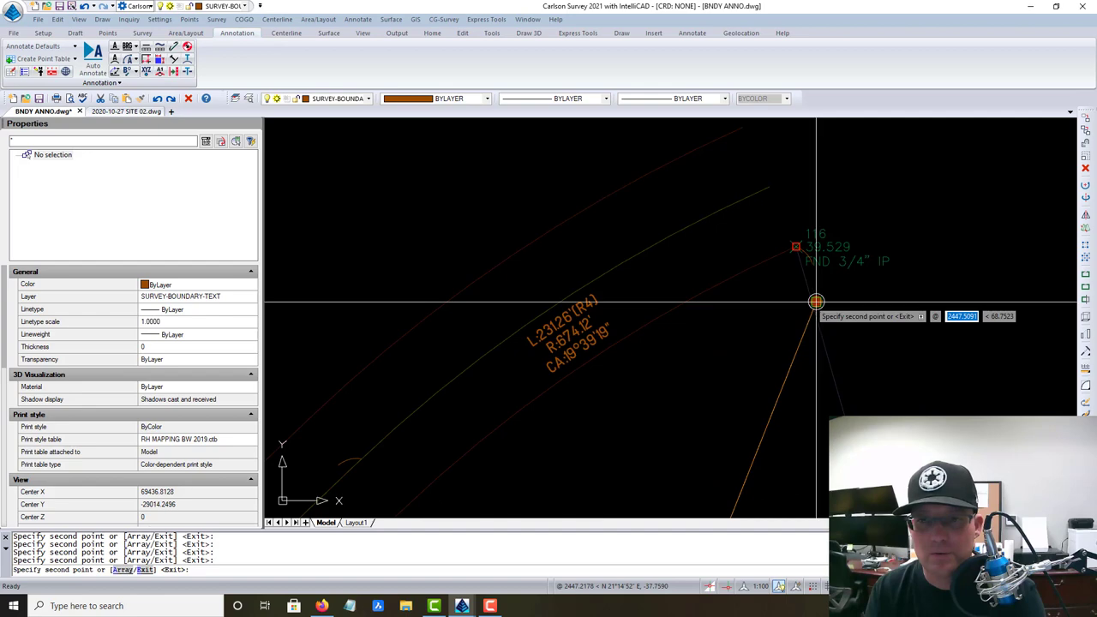
scroll(816, 302, down, 6)
key(Escape)
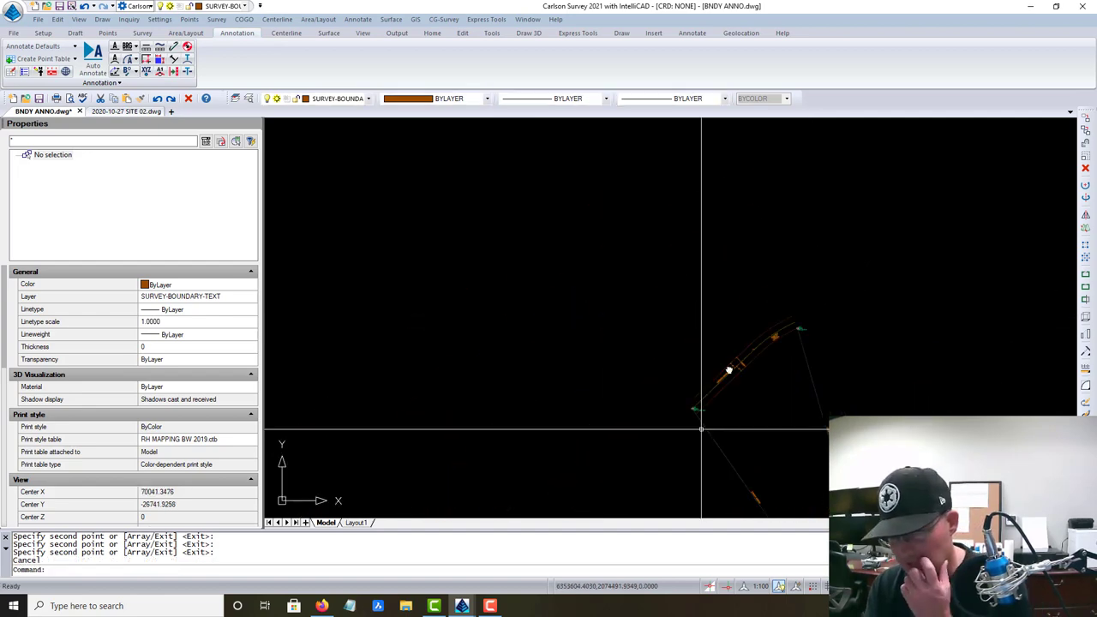
Step: Examine the copied monument symbols and their callout leaders along the boundary from point 103 to point 104
scroll(728, 370, down, 4)
scroll(718, 326, up, 3)
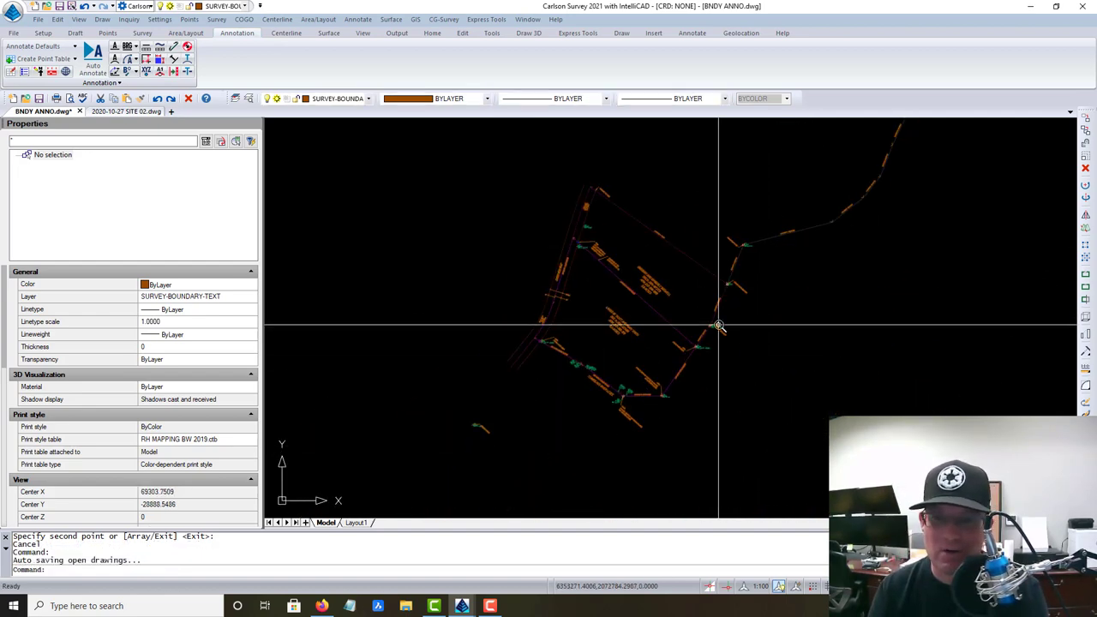
scroll(718, 326, up, 5)
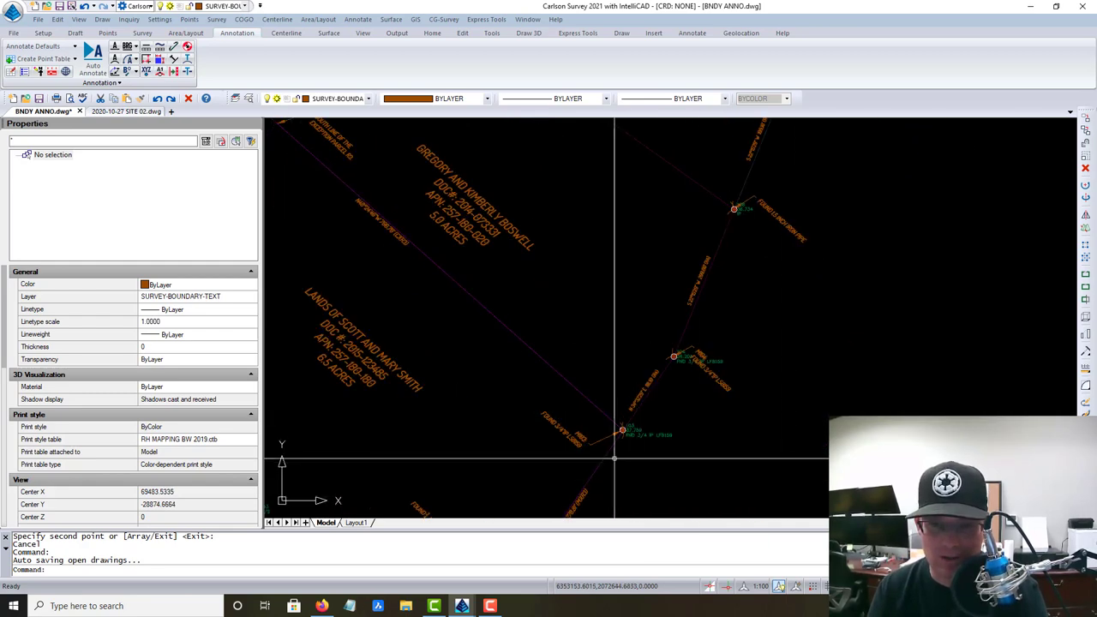
scroll(616, 433, up, 6)
scroll(761, 362, down, 3)
middle_drag(878, 176, 756, 315)
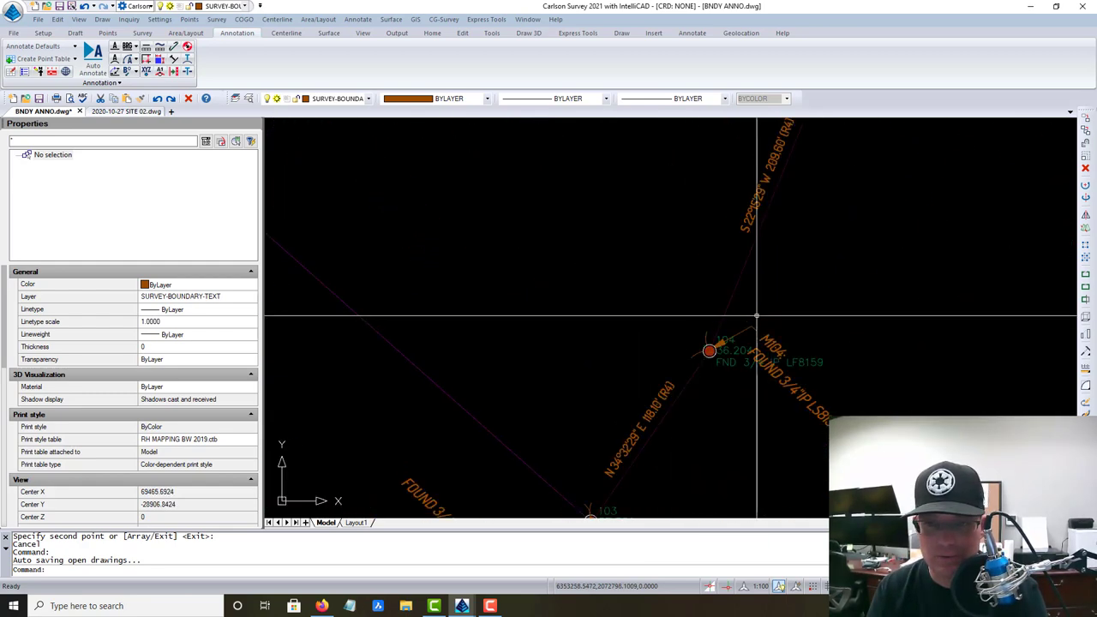
scroll(763, 322, up, 1)
drag(776, 348, 758, 339)
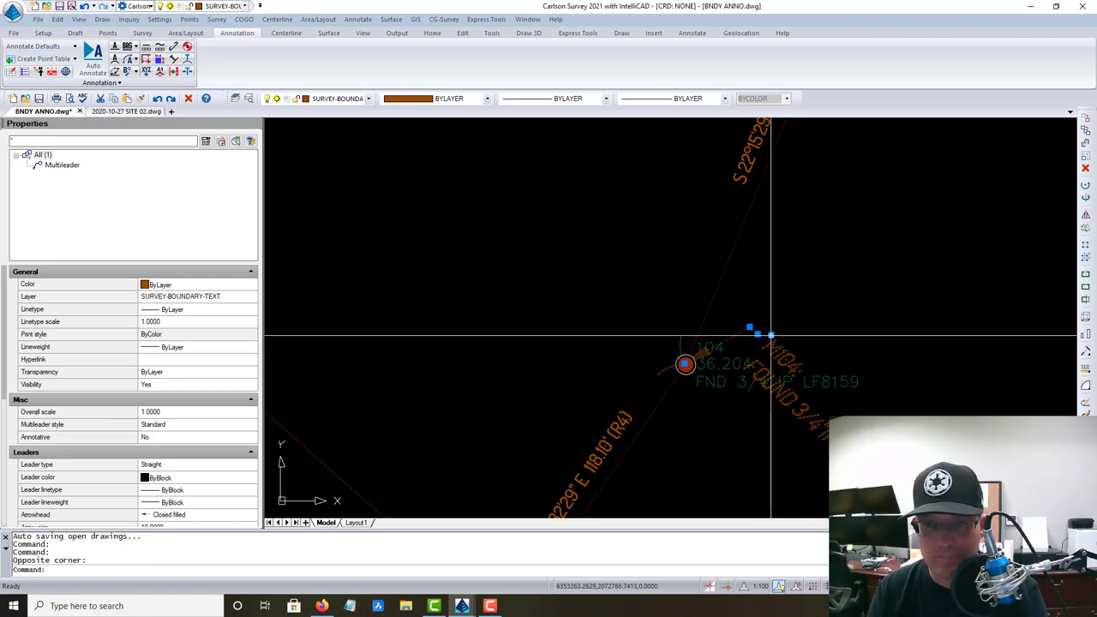
key(Escape)
scroll(728, 347, up, 3)
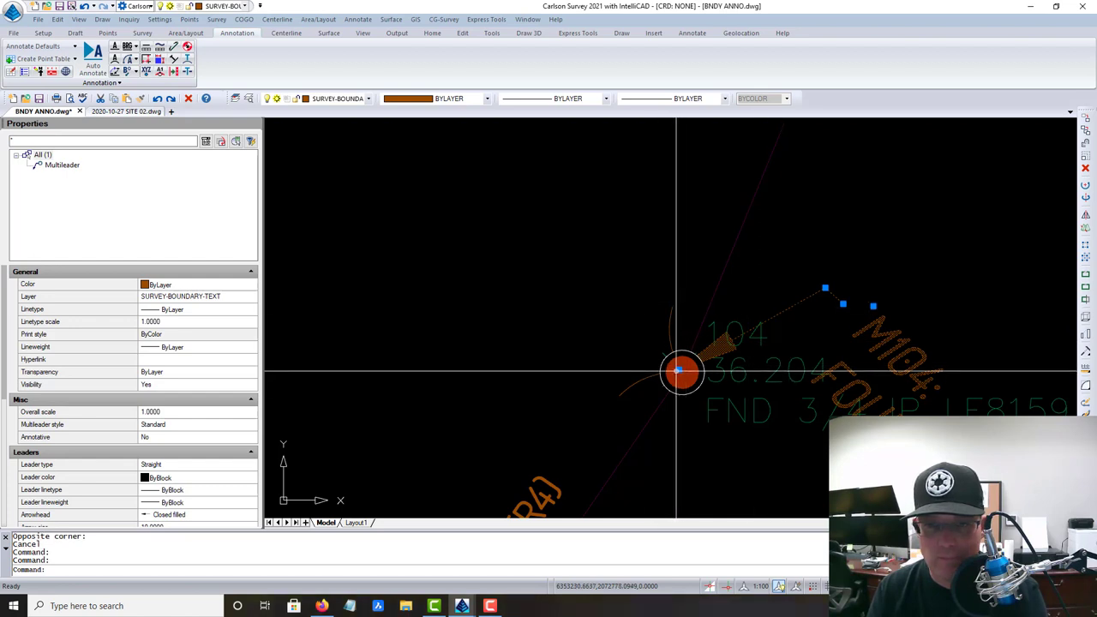
click(684, 370)
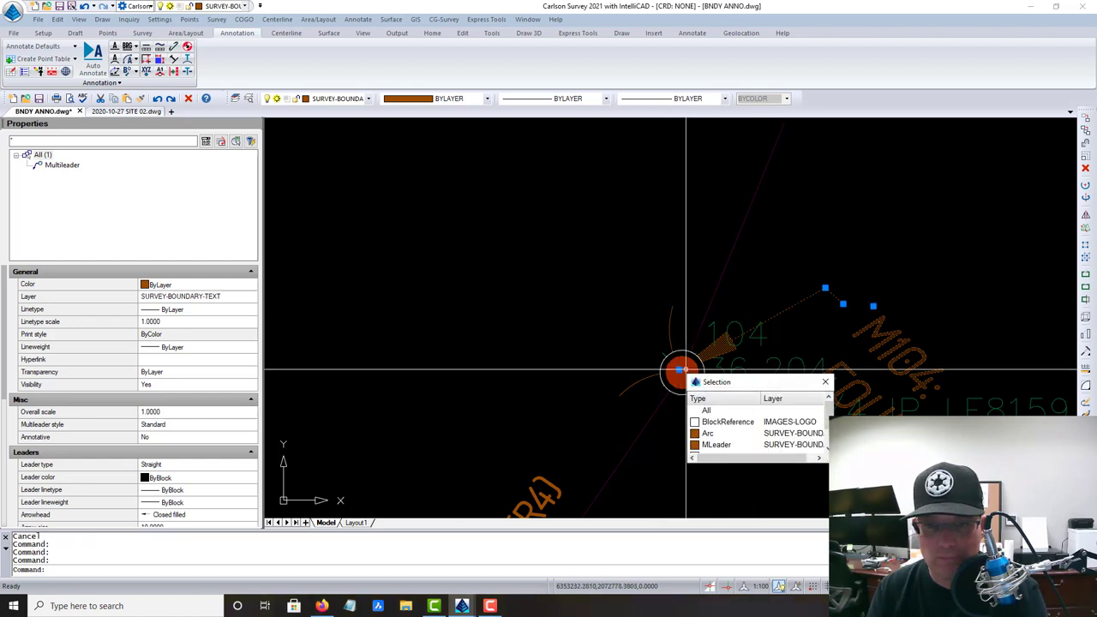
click(710, 448)
key(Escape)
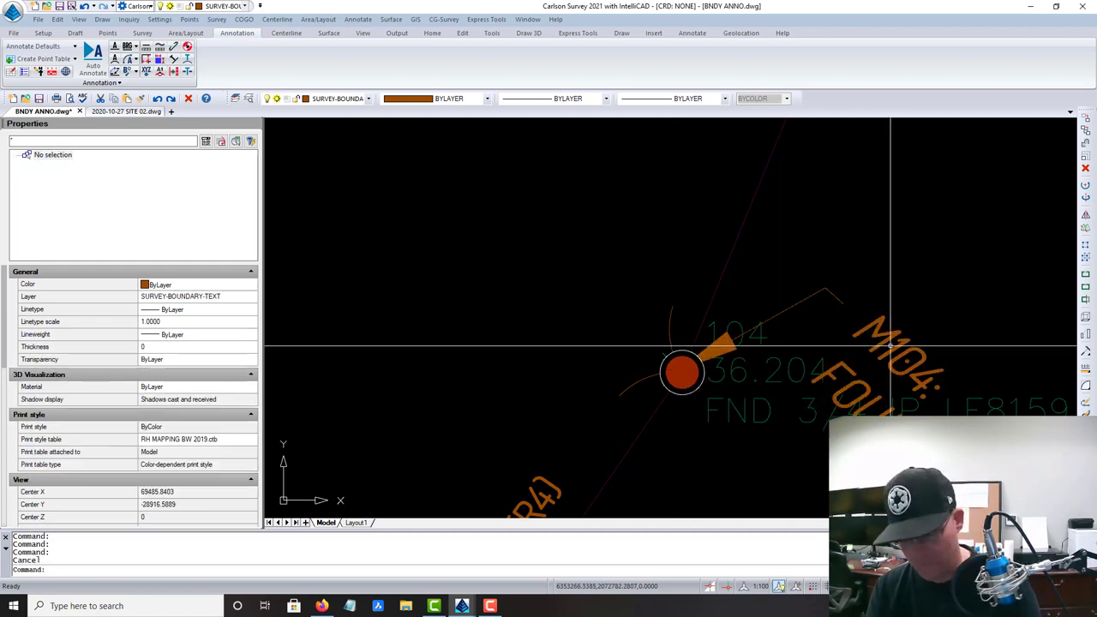
Step: Move the M104 callout slightly outward so its arrowhead meets the edge of the monument symbol
key(Return)
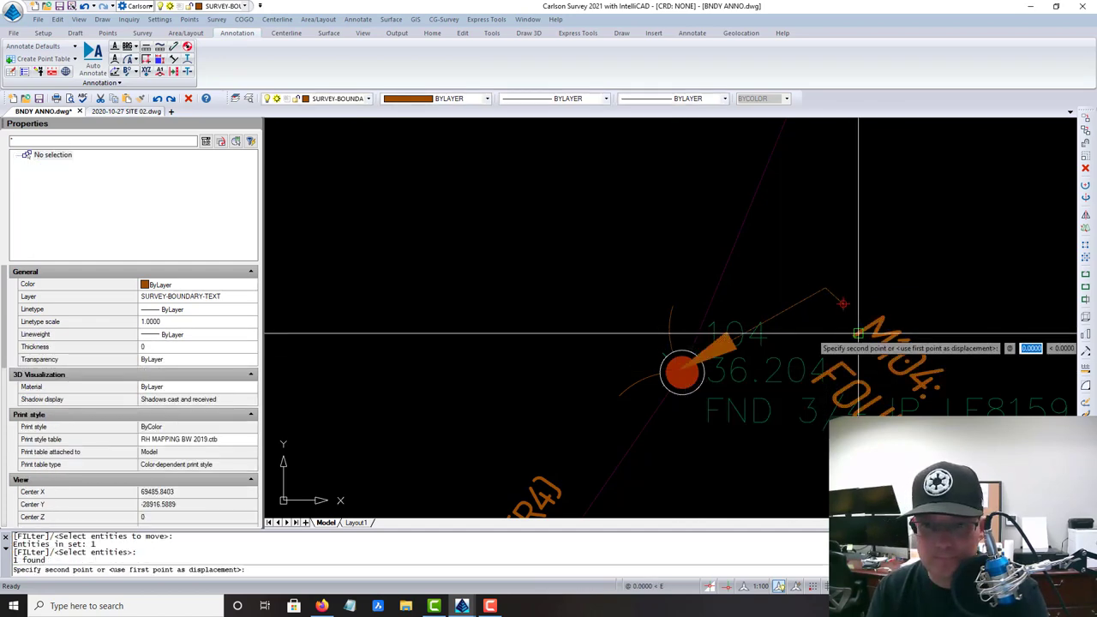
click(843, 305)
click(865, 288)
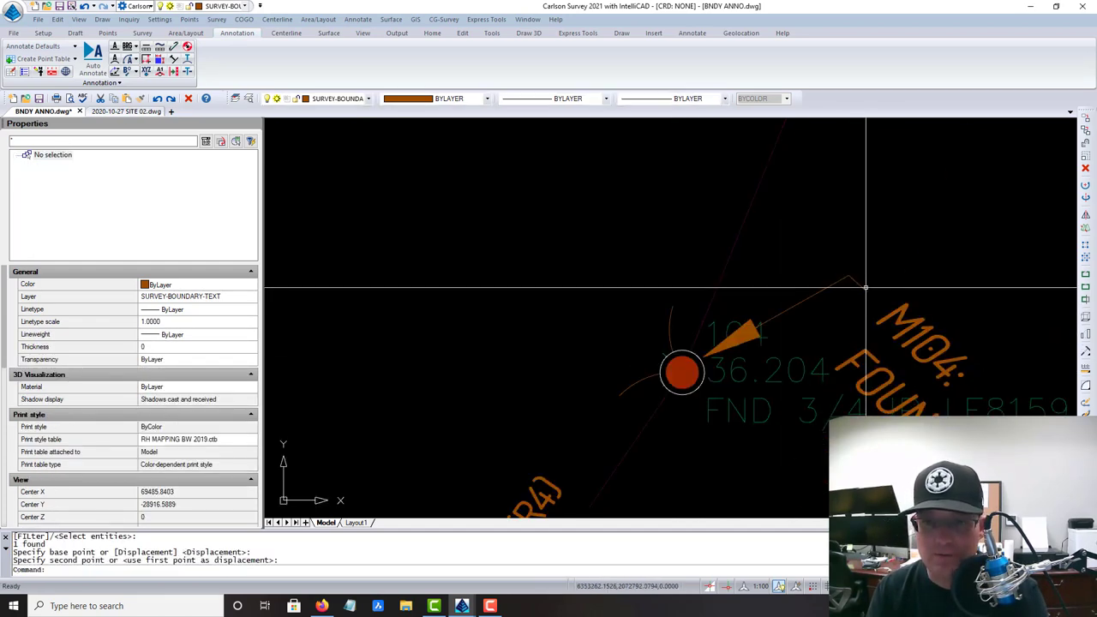
Step: Move the FOUND 1.5 INCH IRON PIPE callout at point 106 outward so its arrowhead clears the monument symbol
scroll(864, 288, down, 4)
middle_drag(930, 161, 643, 554)
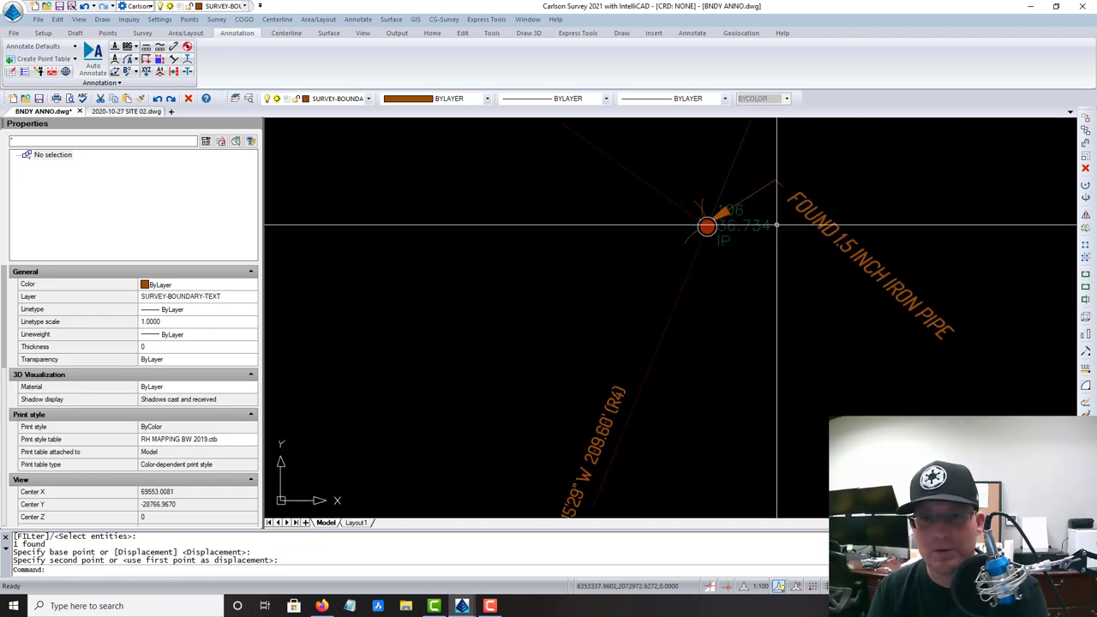
scroll(783, 214, up, 3)
middle_drag(788, 210, 762, 348)
key(Return)
click(790, 317)
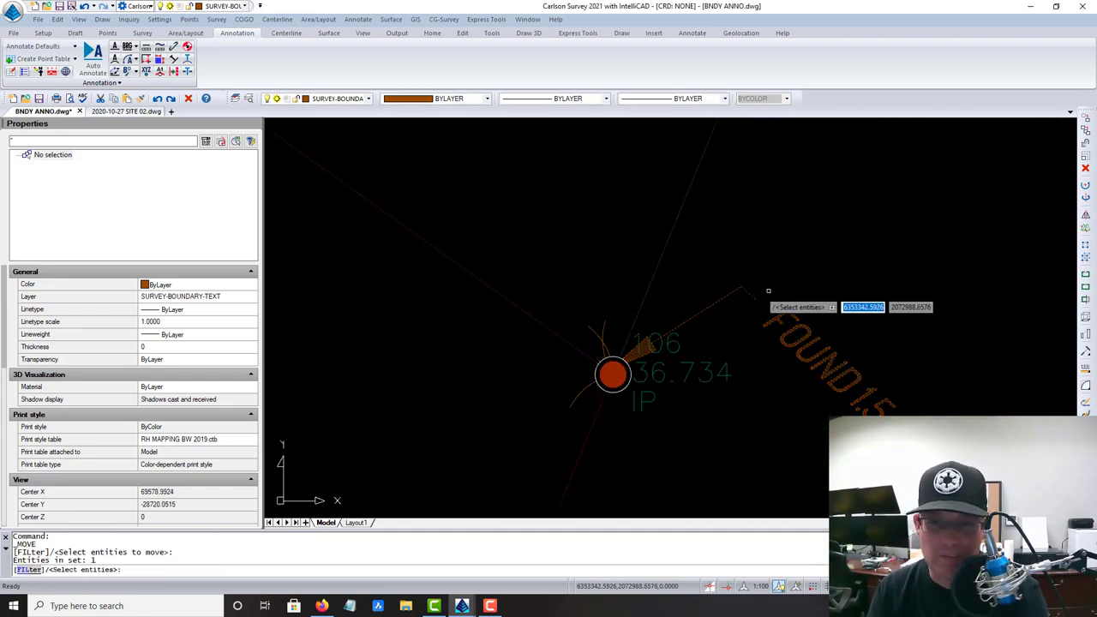
key(Return)
click(737, 283)
click(759, 277)
scroll(759, 277, up, 2)
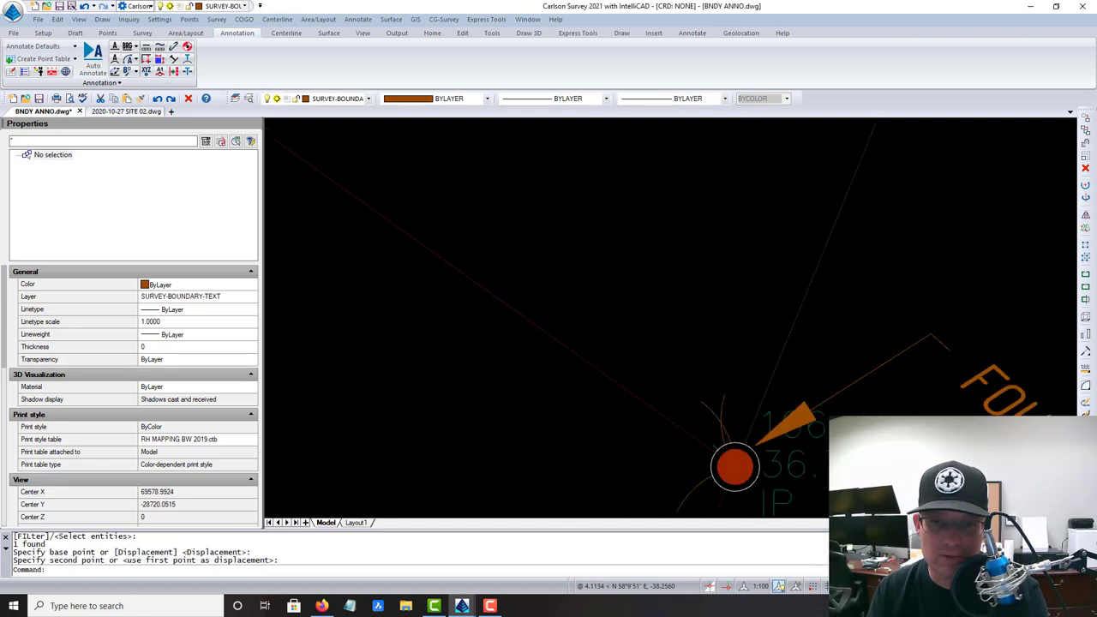
middle_drag(919, 358, 757, 288)
key(Escape)
scroll(757, 296, down, 5)
mouse_move(887, 203)
middle_down()
mouse_move(795, 414)
mouse_move(804, 419)
middle_up()
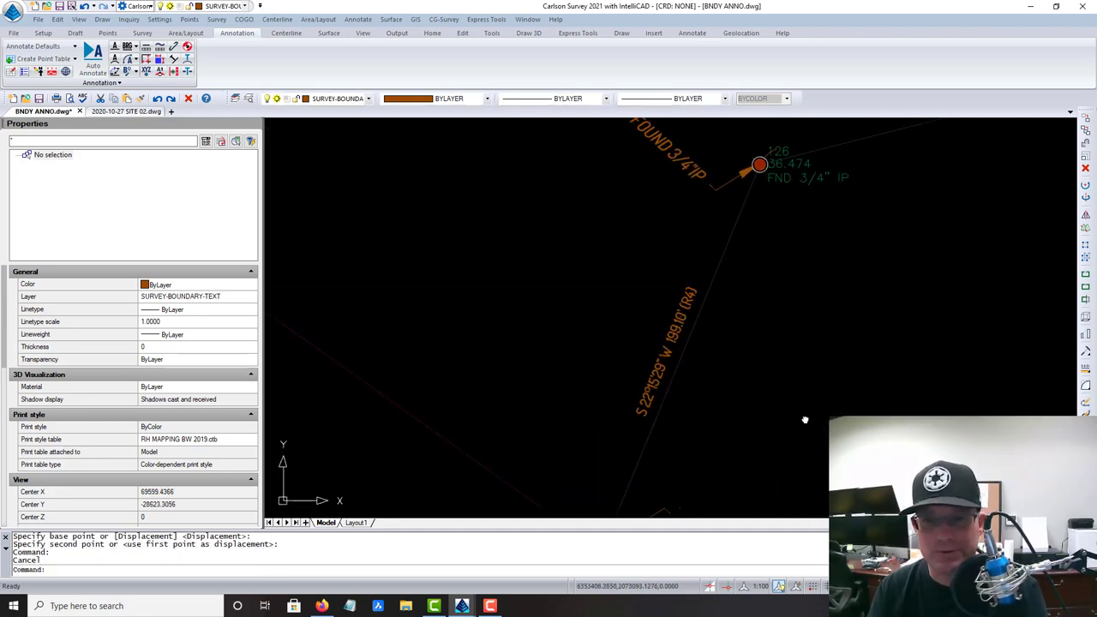
Step: Move the M126: FOUND 3/4" IP callout slightly away from the monument symbol at point 126
scroll(695, 420, down, 4)
scroll(689, 321, up, 5)
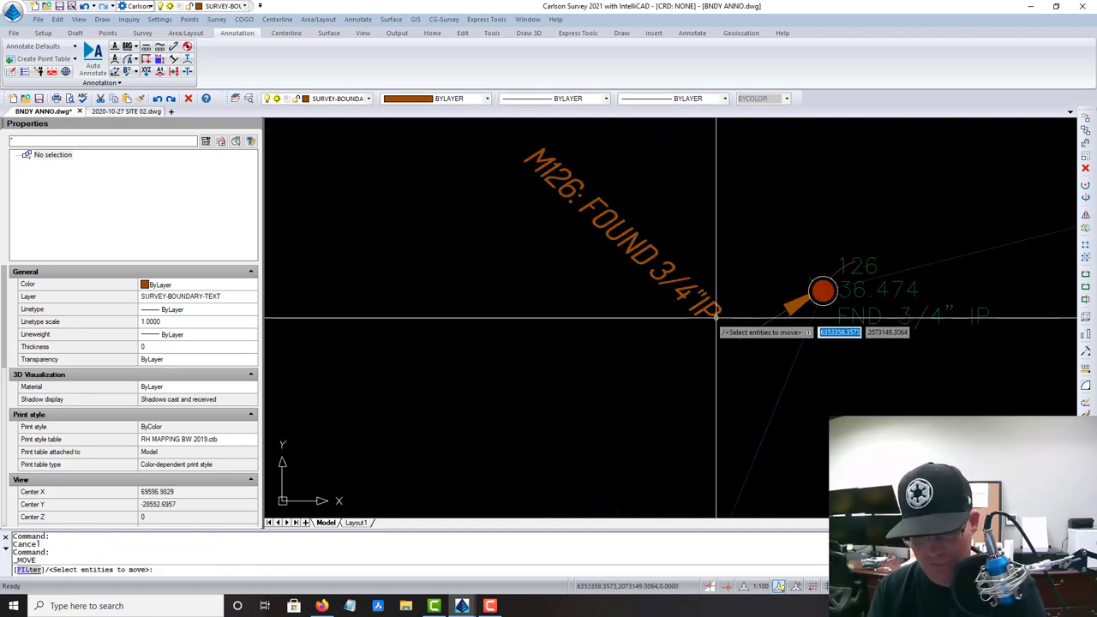
key(Escape)
text(M)
key(Return)
click(711, 313)
key(Return)
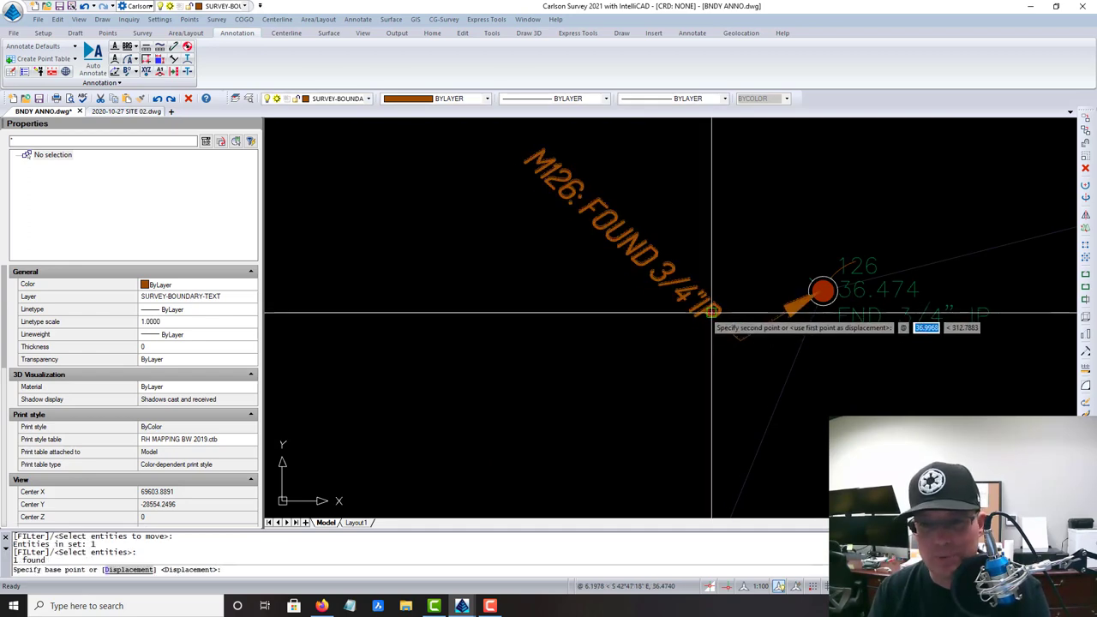
click(710, 316)
click(710, 347)
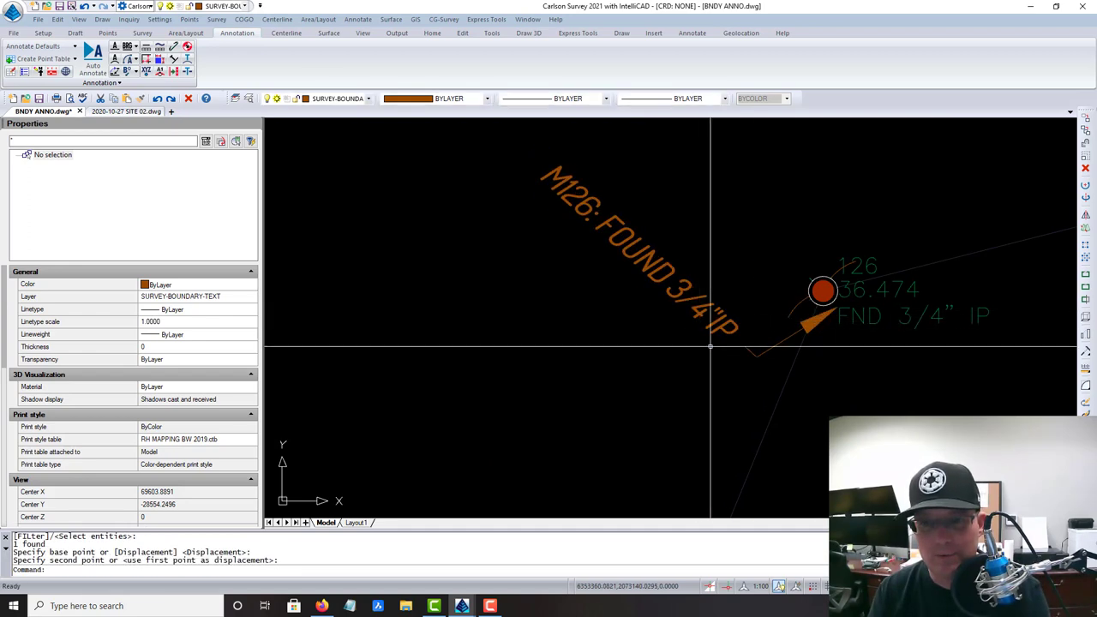
Step: Reposition the M126 callout by its arrow tip so the arrowhead sits just outside the monument symbol at point 126
text(m)
key(Return)
click(765, 363)
click(747, 341)
key(Return)
scroll(824, 299, up, 2)
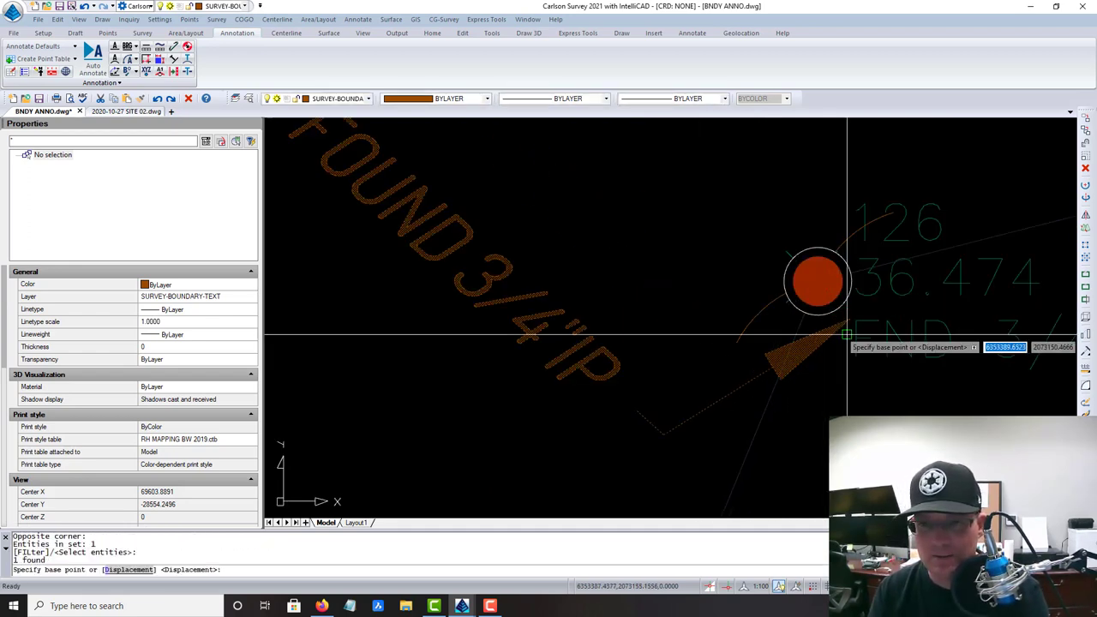
click(847, 319)
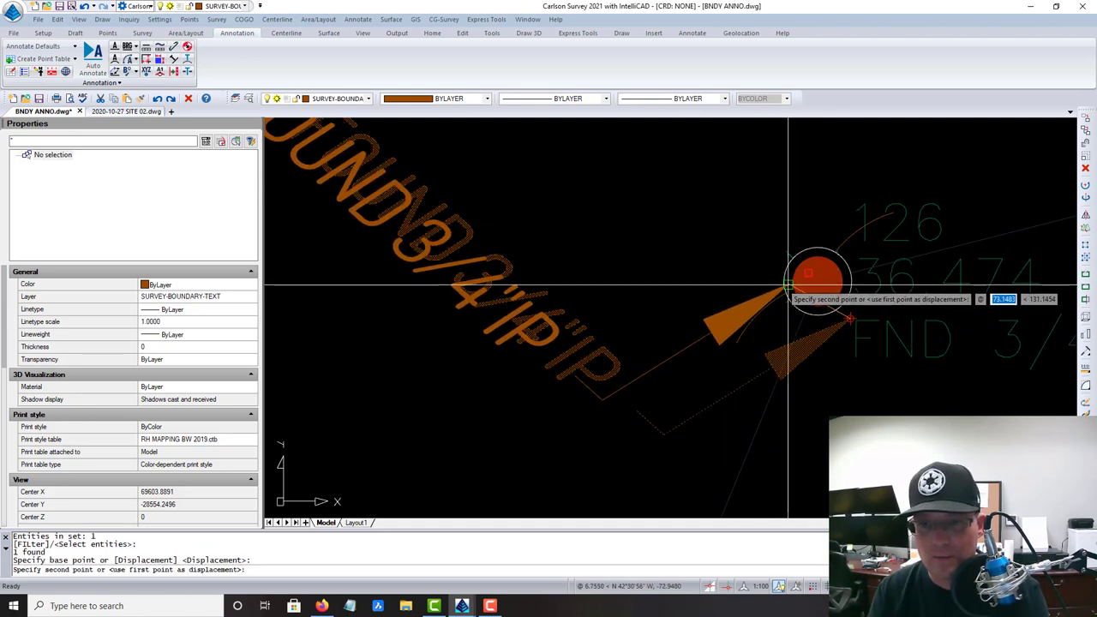
click(771, 290)
key(Escape)
scroll(772, 291, down, 5)
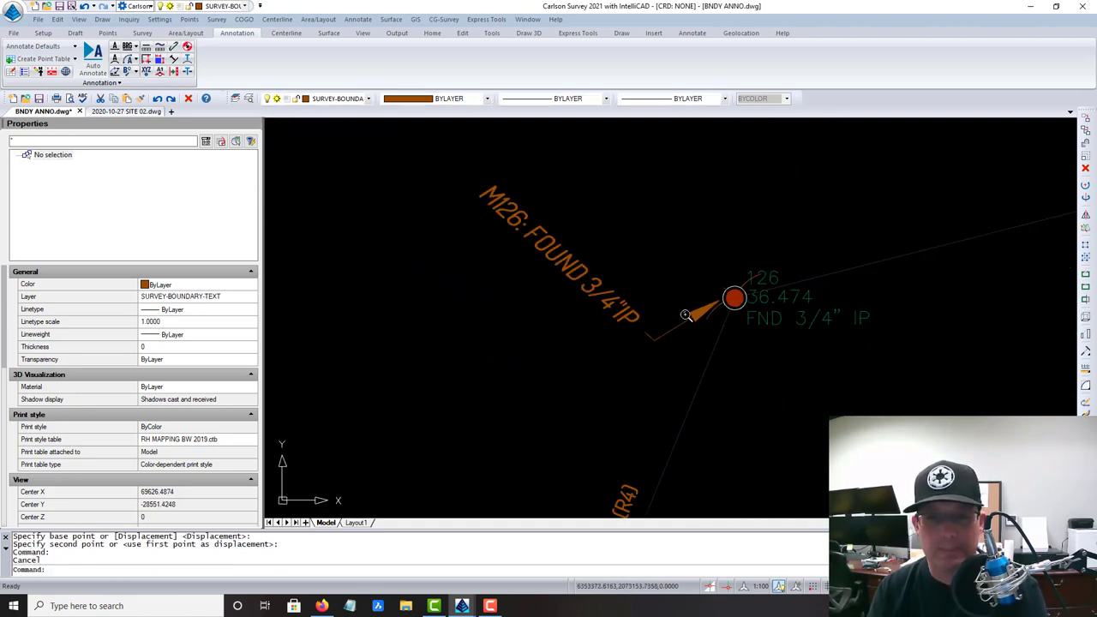
Step: Select all multileader callouts similar to the M126 callout
click(657, 329)
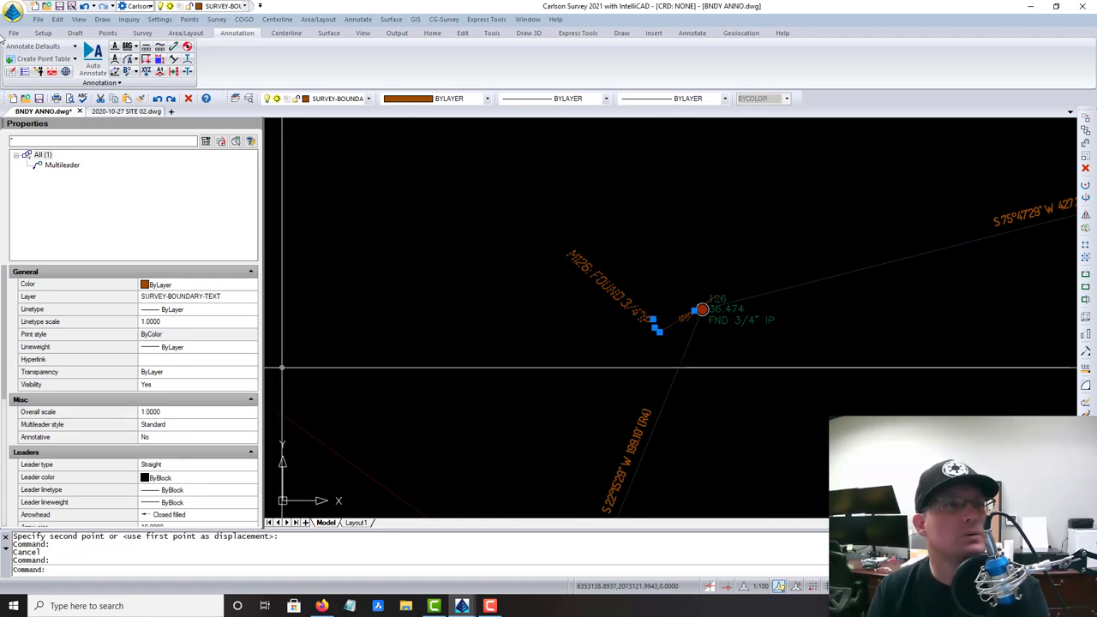
click(58, 19)
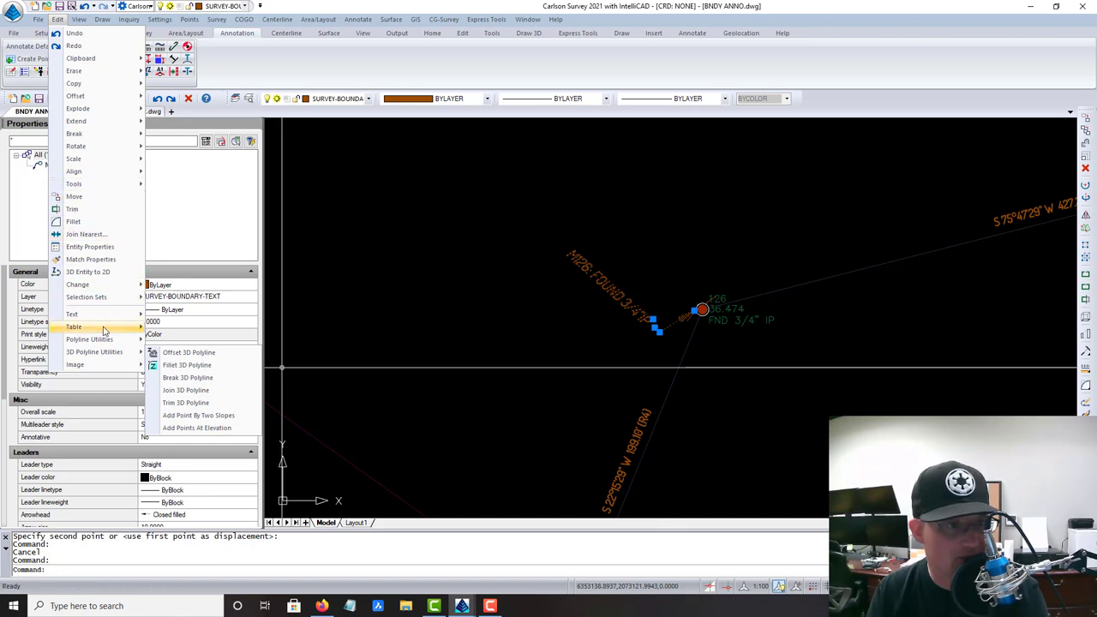
mouse_move(94, 367)
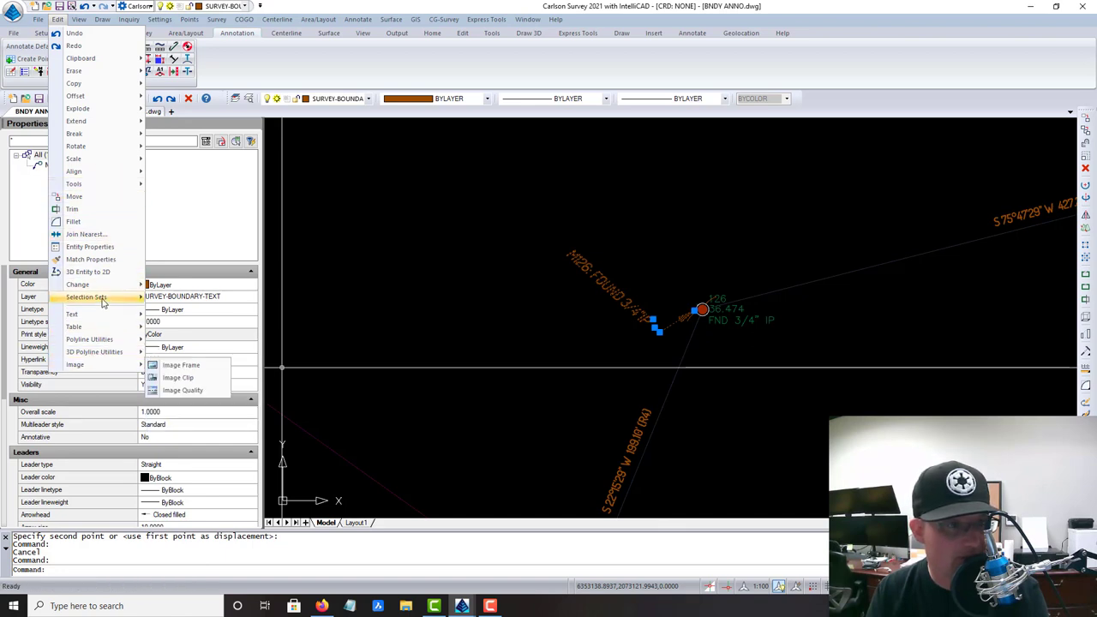
mouse_move(106, 299)
click(174, 323)
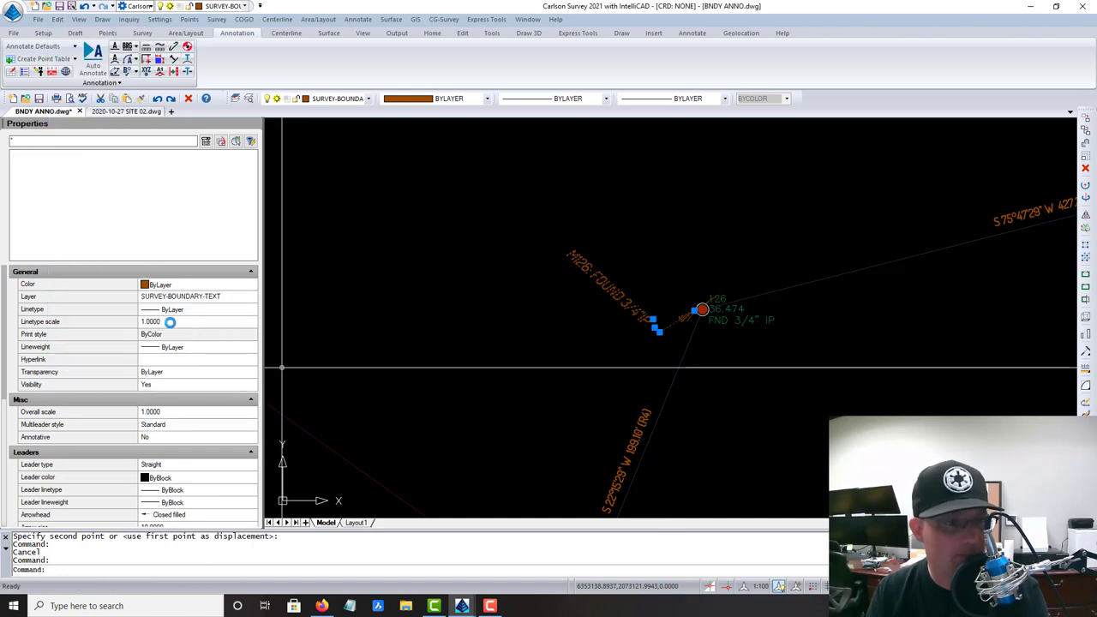
Step: Set the selected callouts' arrow size to 0.1 and landing distance to 0.05
scroll(173, 424, down, 4)
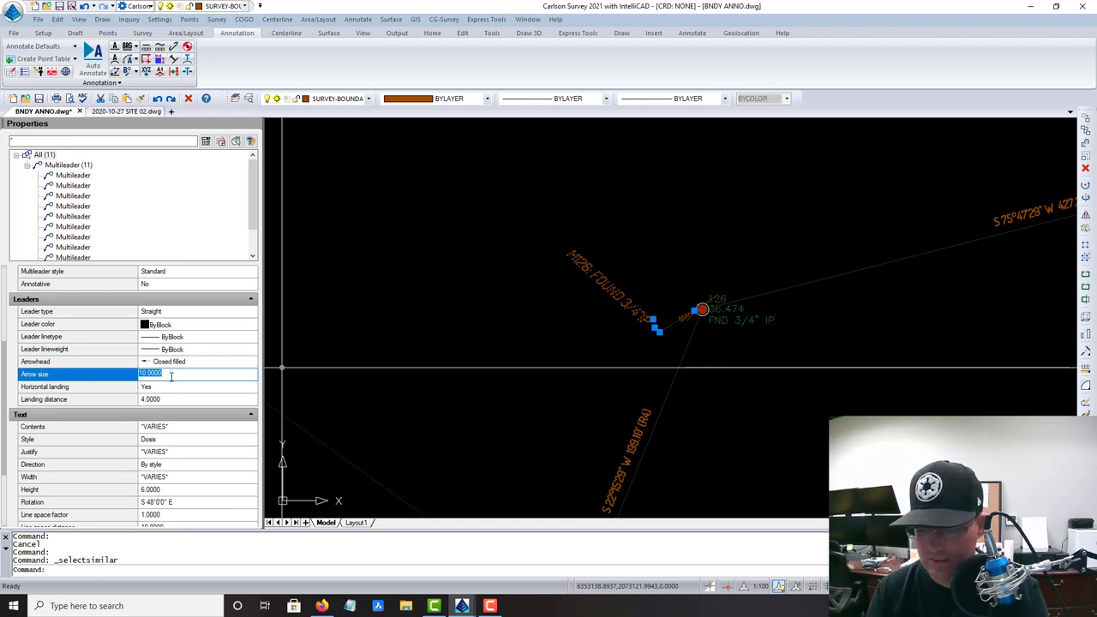
key(Return)
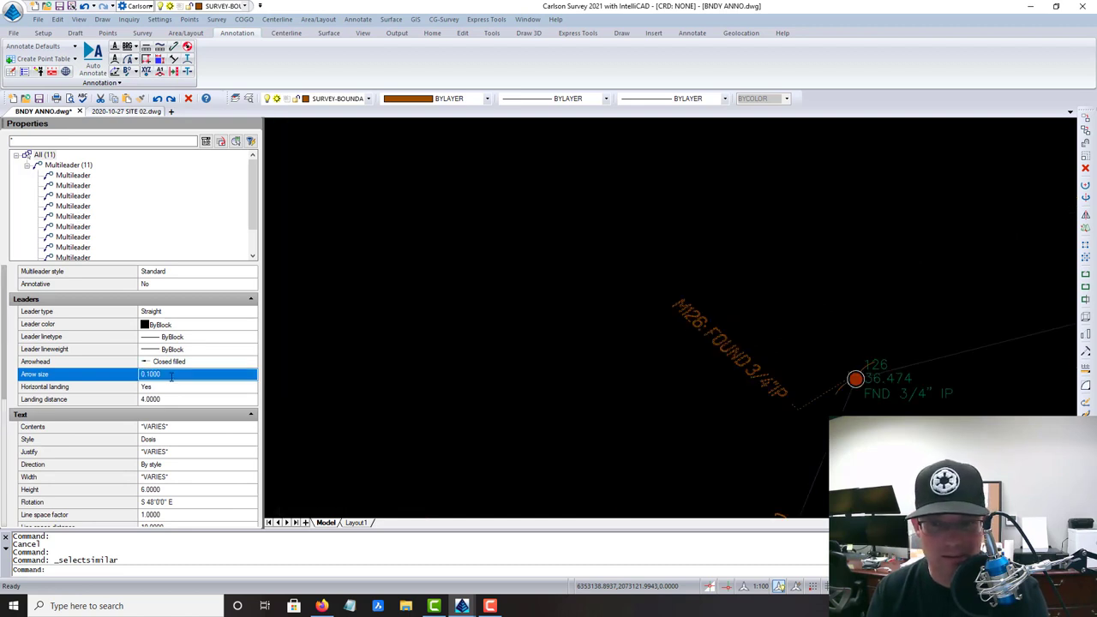
scroll(143, 394, down, 1)
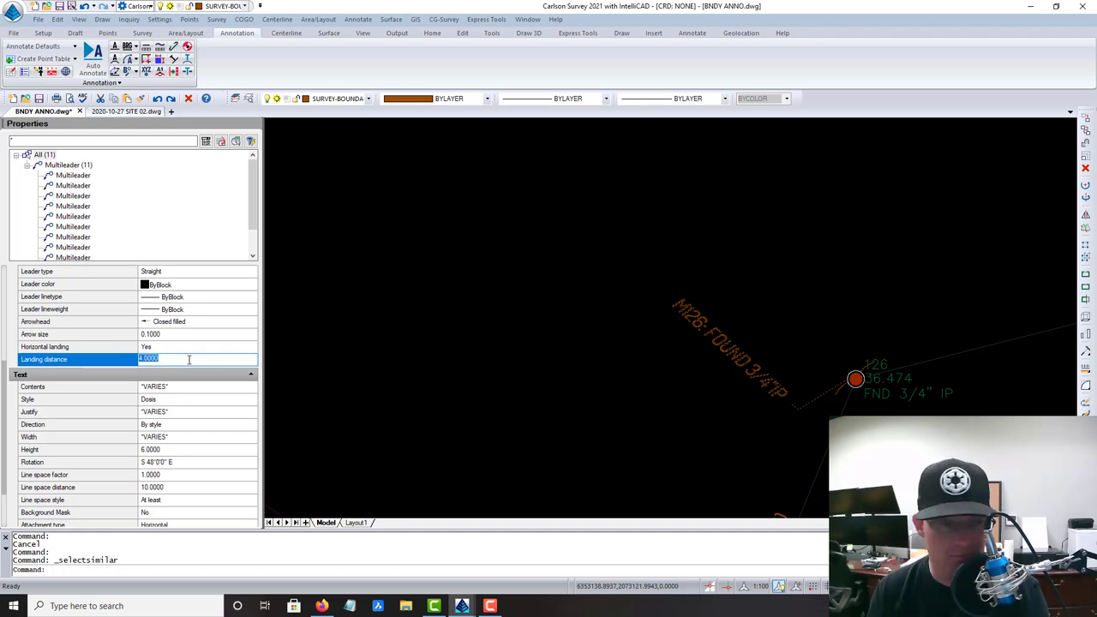
key(Return)
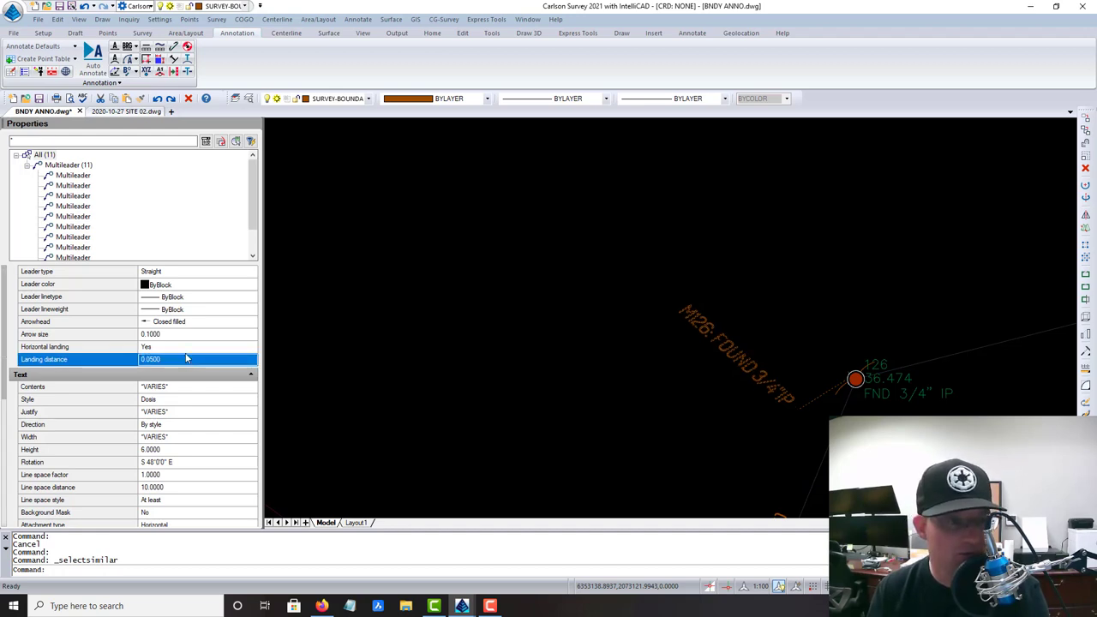
Step: Set the overall scale of the selected callouts to 50
scroll(187, 359, down, 1)
scroll(186, 359, up, 4)
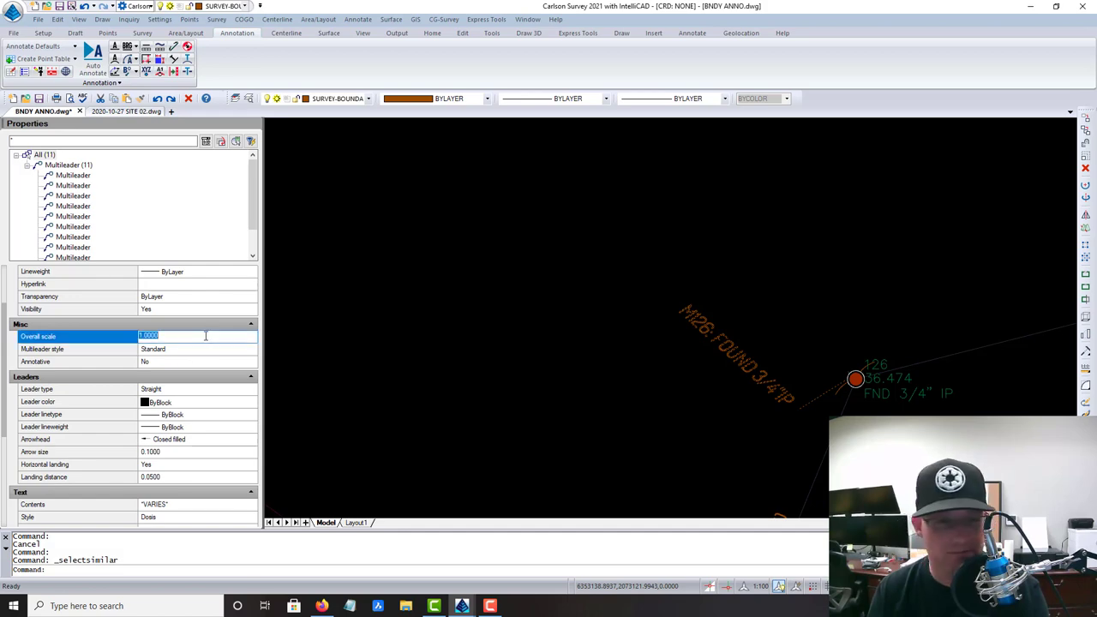
click(205, 335)
text(50)
key(Return)
scroll(610, 332, down, 5)
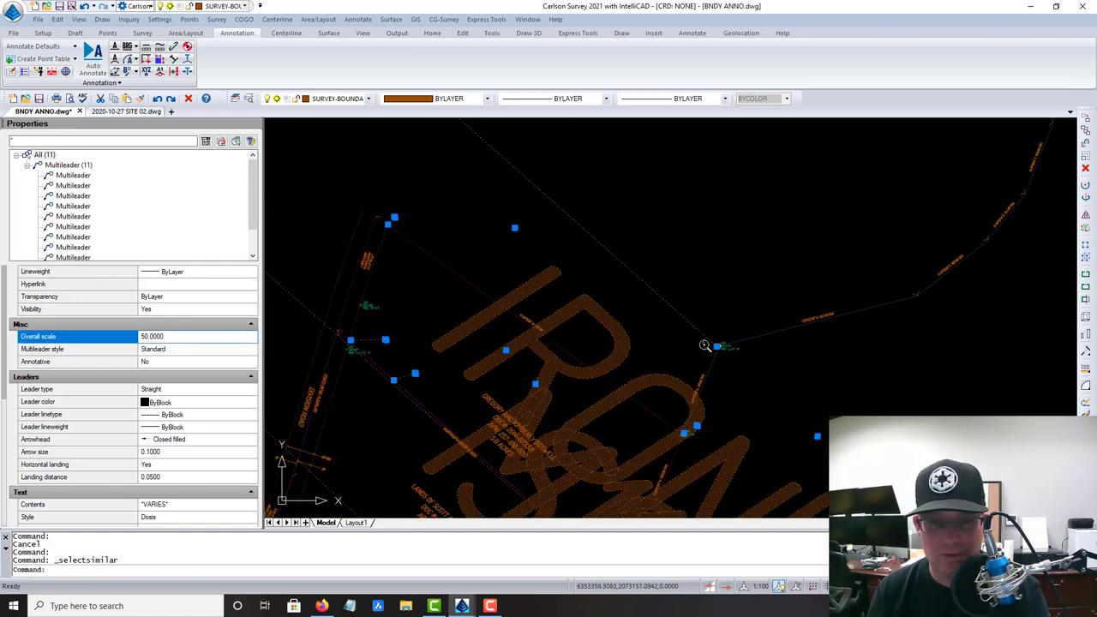
Step: Set the text height of the selected callouts to 5
scroll(609, 333, down, 4)
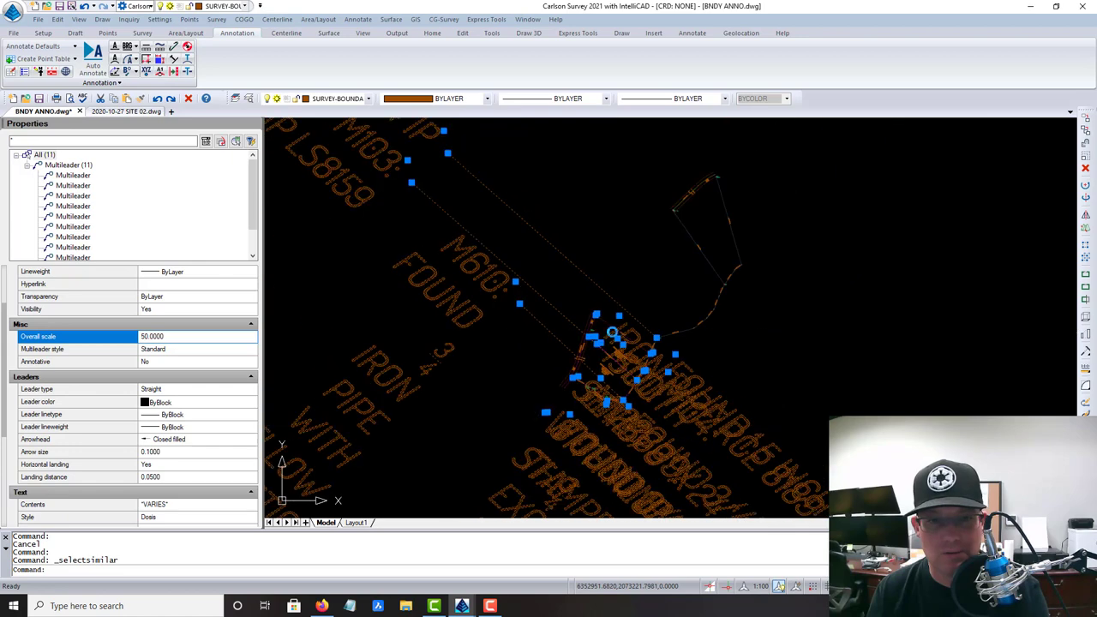
scroll(145, 401, down, 3)
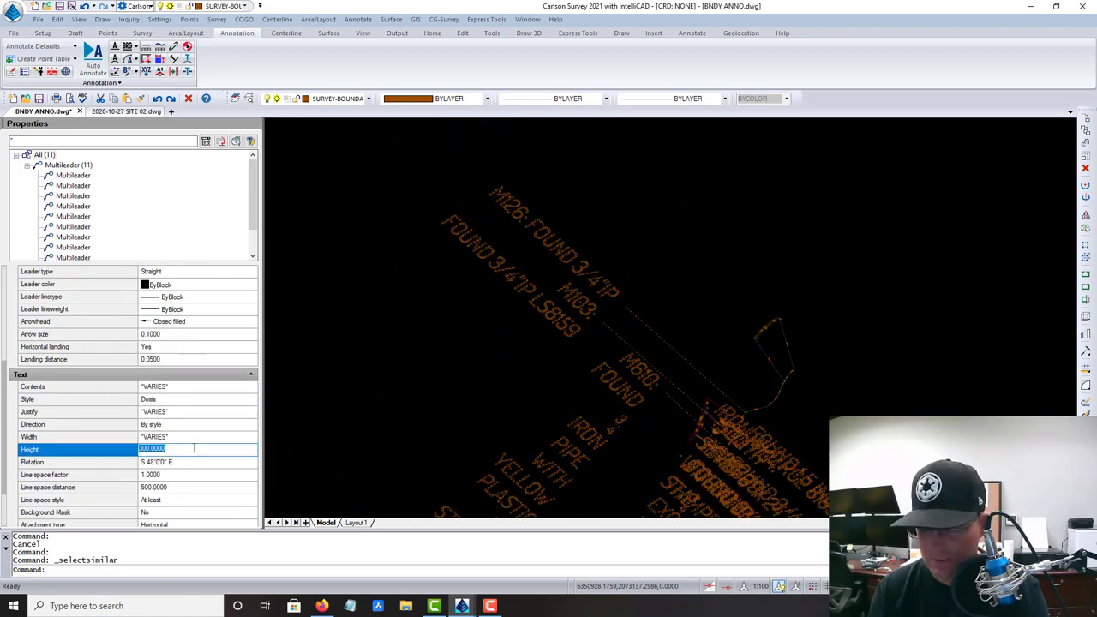
key(Return)
scroll(648, 353, up, 4)
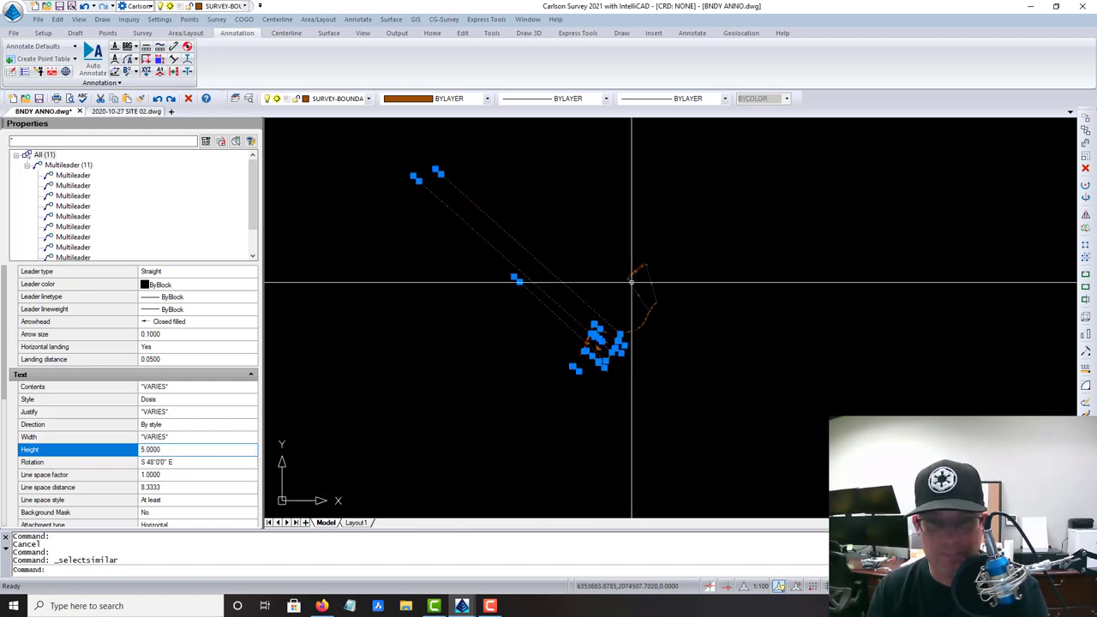
Step: Examine the positions of the rescaled callouts and their leaders relative to the boundary
scroll(648, 343, up, 6)
scroll(703, 240, down, 4)
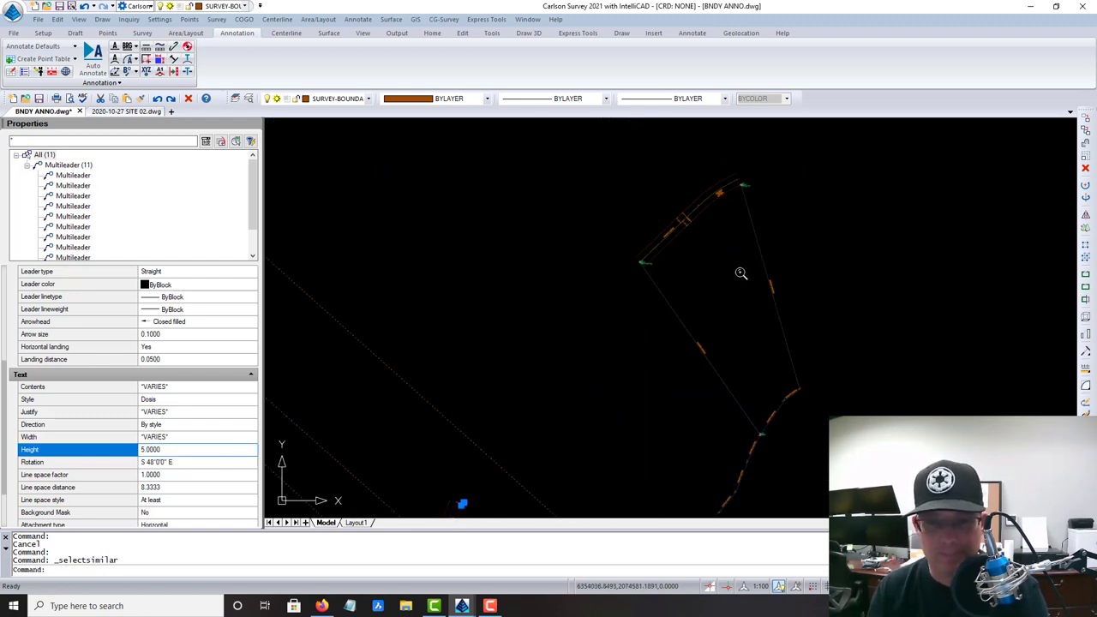
middle_drag(580, 387, 837, 179)
scroll(715, 318, down, 5)
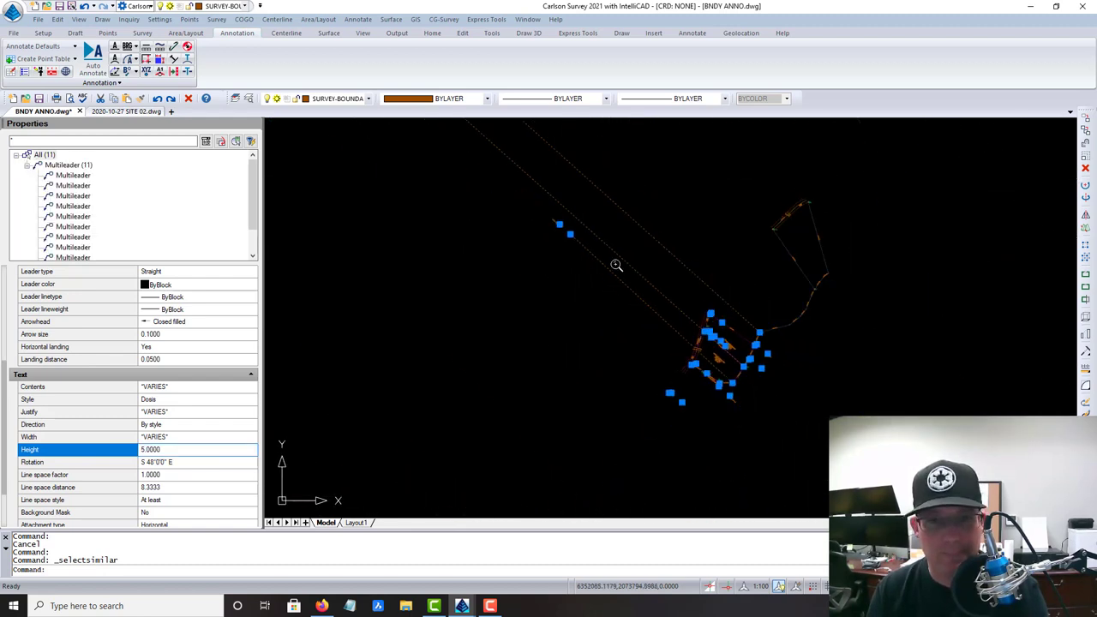
scroll(619, 339, up, 3)
scroll(579, 335, up, 2)
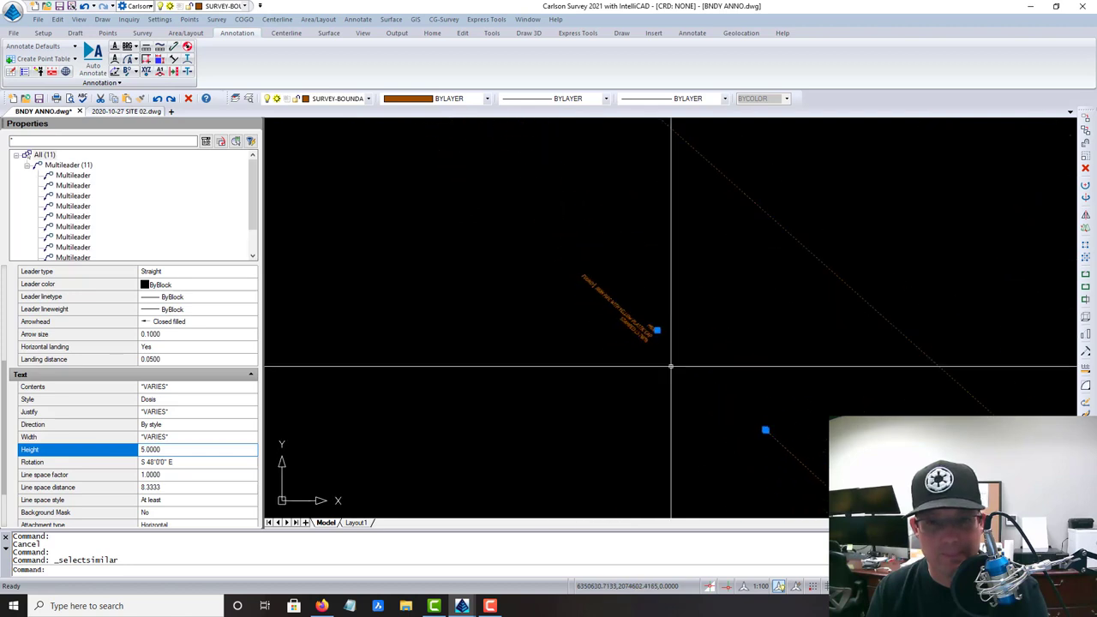
key(Escape)
click(655, 331)
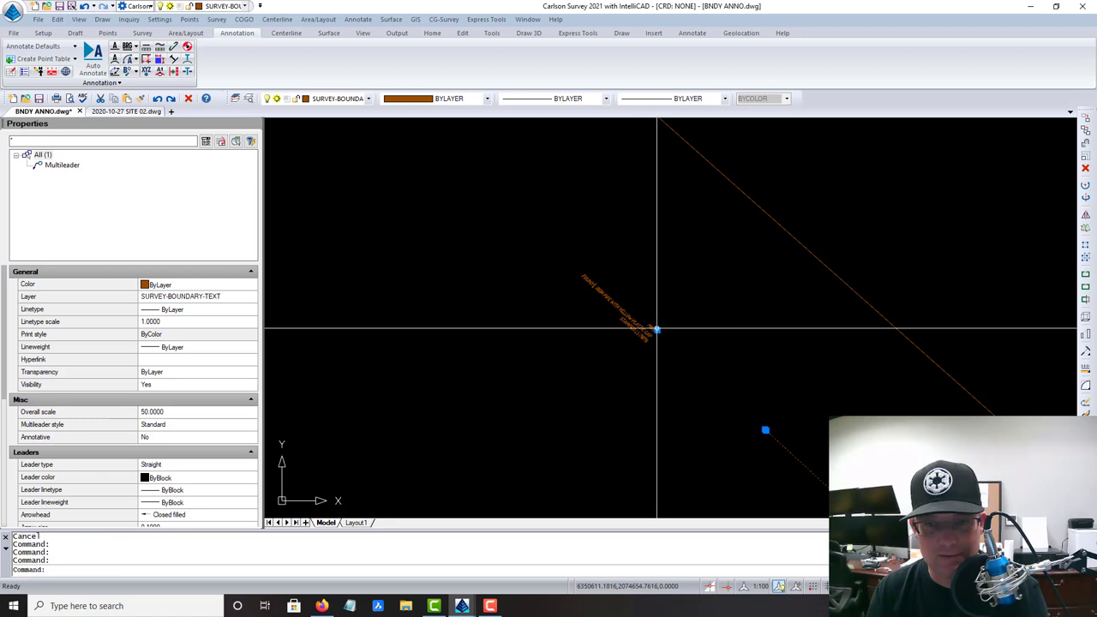
key(Escape)
scroll(797, 376, down, 3)
Step: Undo the scale, arrow, landing and text height changes made to the callouts
text(u)
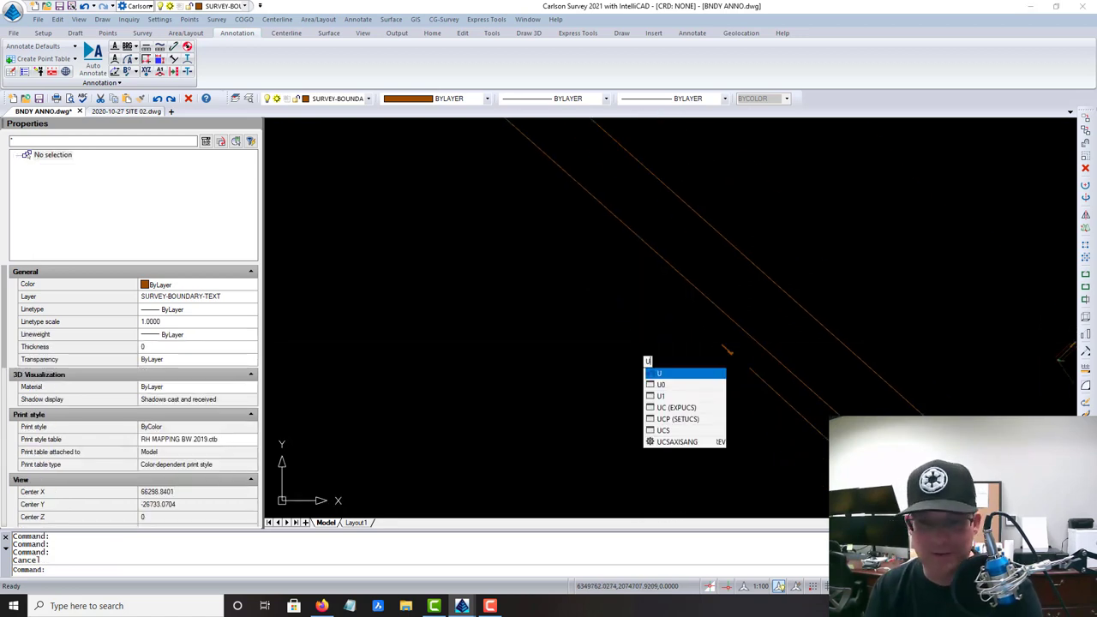
key(Return)
text(u)
key(Return)
text(u)
key(Return)
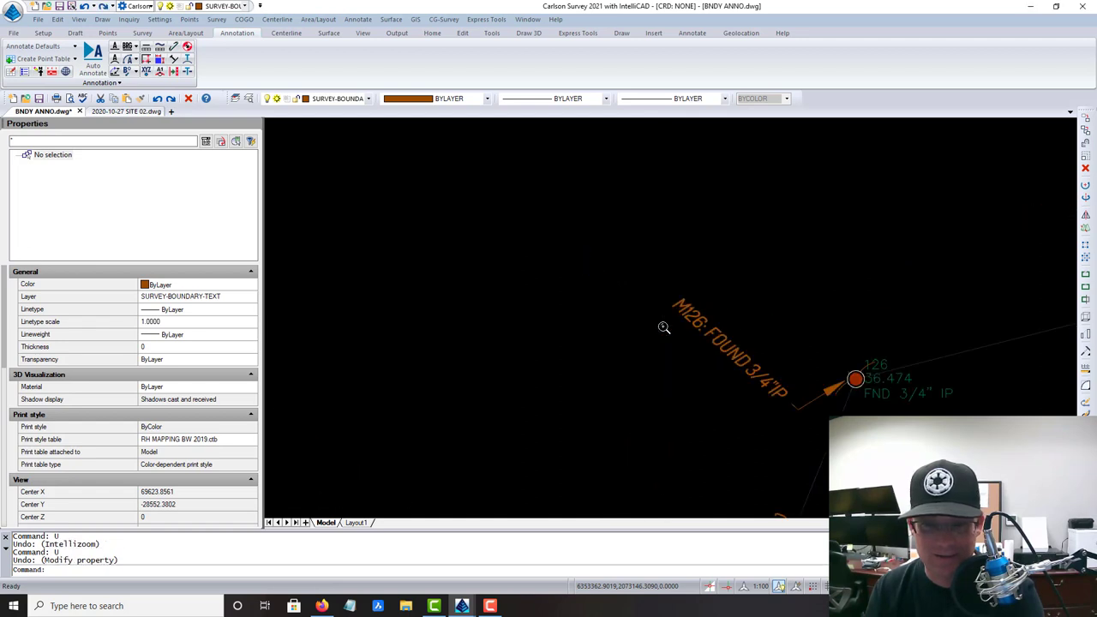
key(Escape)
Step: Examine the boundary from the road curve back to point 126 for corners lacking a monument callout
scroll(663, 327, down, 6)
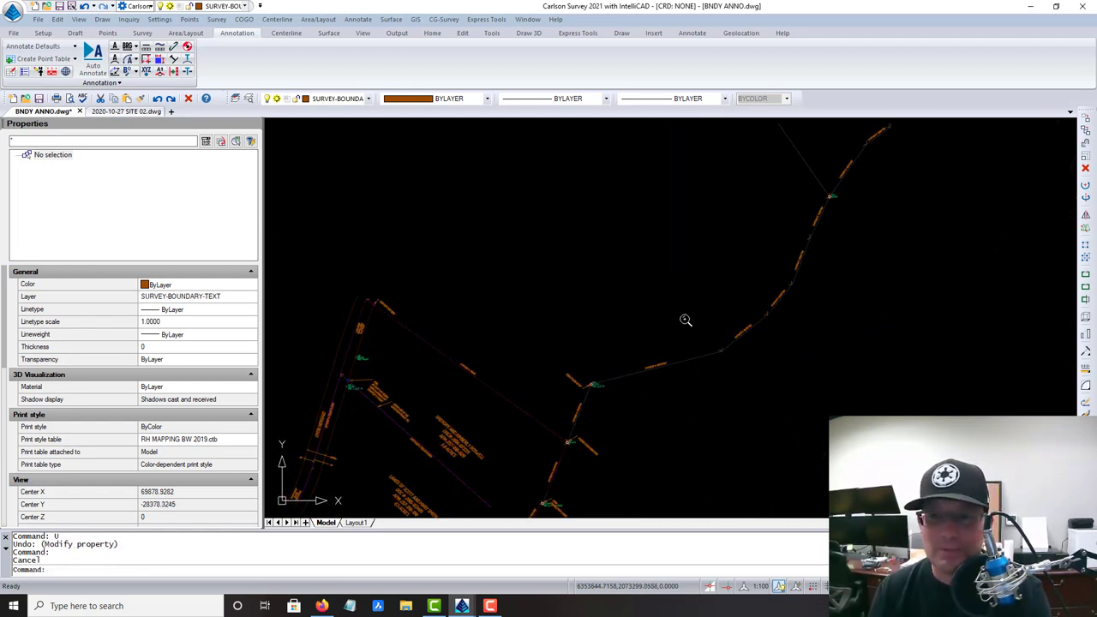
mouse_move(685, 319)
middle_down()
mouse_move(633, 465)
mouse_move(684, 452)
middle_up()
middle_drag(684, 298, 678, 438)
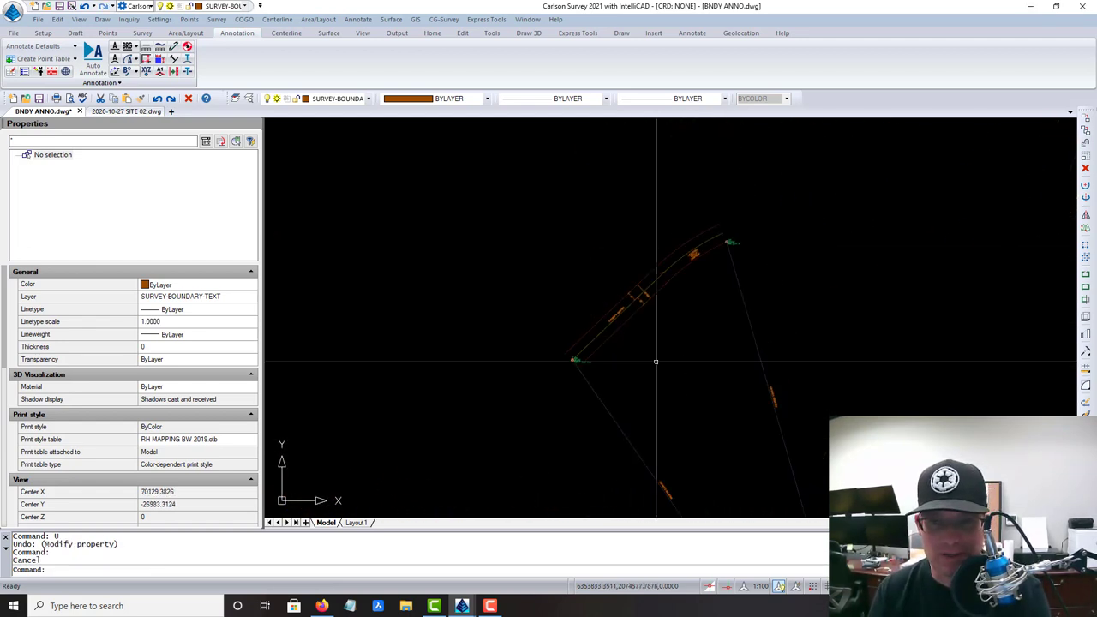
middle_drag(644, 393, 738, 121)
middle_drag(568, 397, 685, 186)
scroll(738, 324, up, 3)
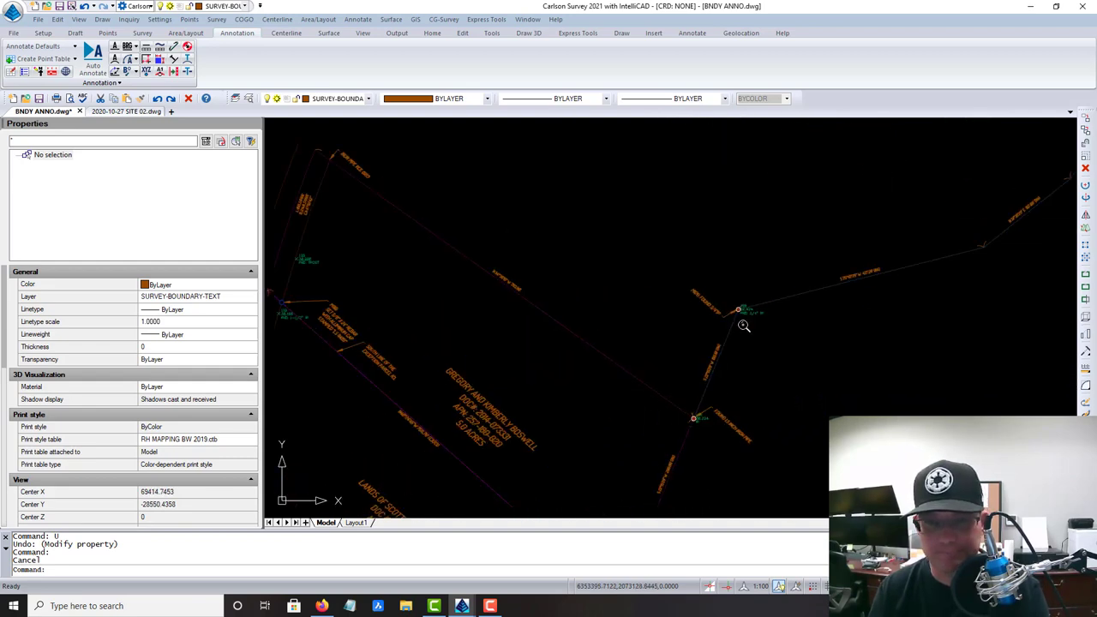
Step: Copy the M126: FOUND 3/4" IP callout to the monument at point 1517 and finish copying
scroll(744, 326, up, 5)
middle_drag(846, 397, 696, 323)
scroll(696, 322, down, 1)
text(co)
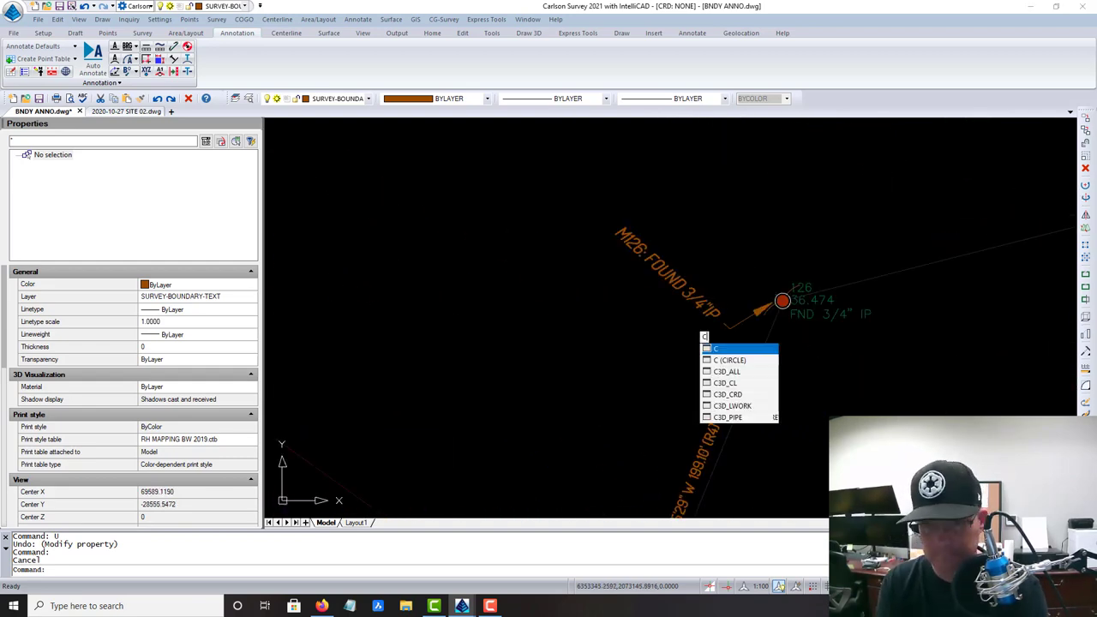
key(Return)
click(707, 299)
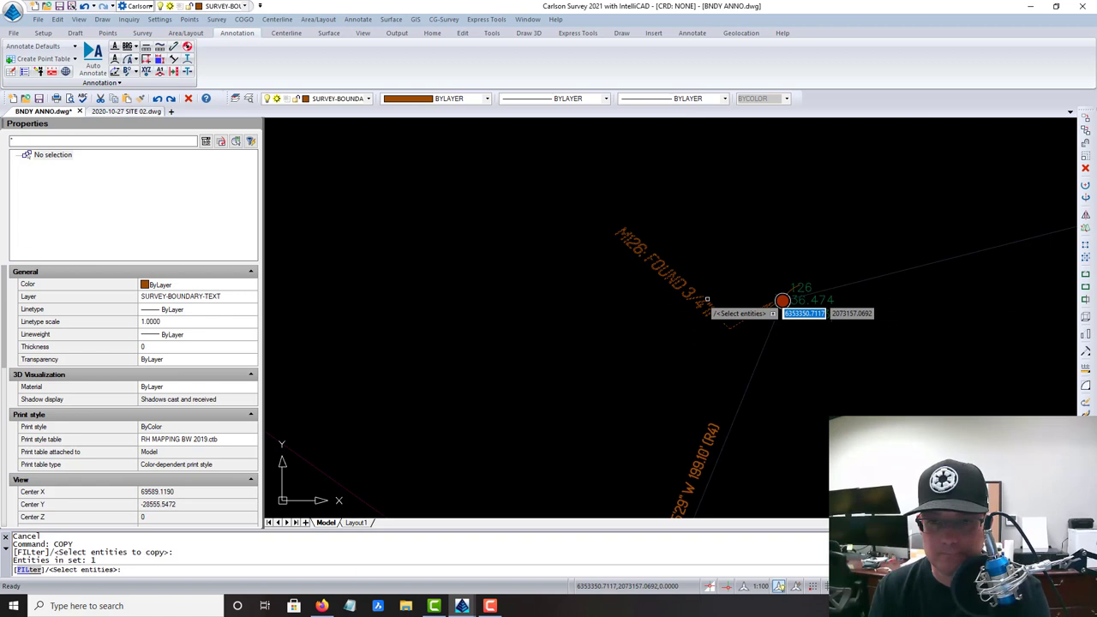
key(Return)
click(748, 319)
scroll(600, 246, down, 4)
middle_drag(848, 171, 411, 502)
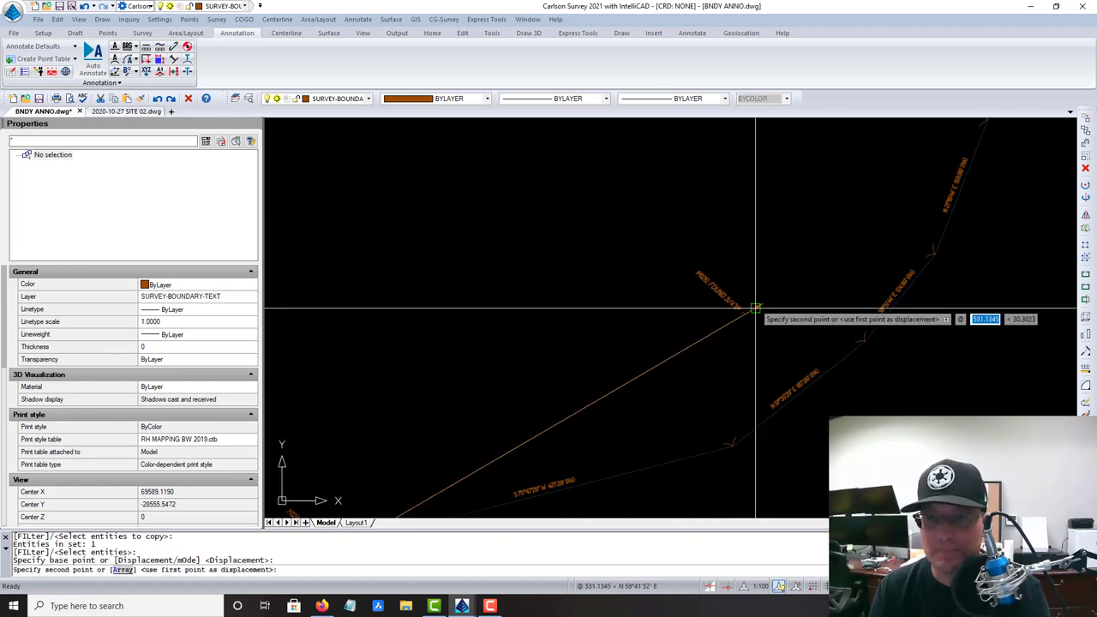
middle_drag(815, 232, 741, 381)
scroll(831, 233, up, 5)
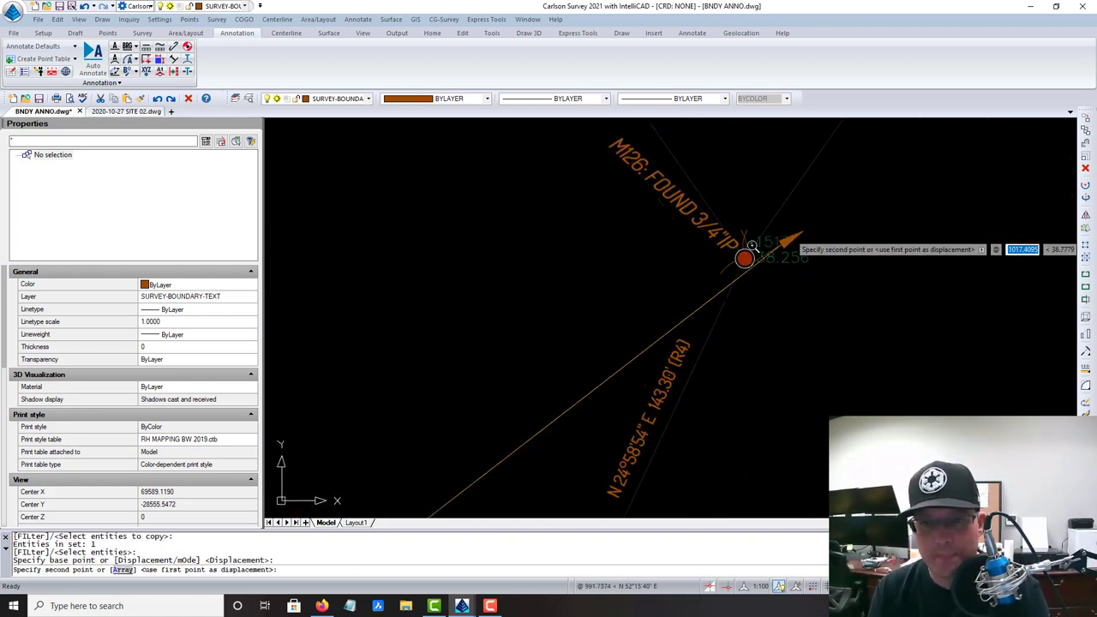
click(703, 241)
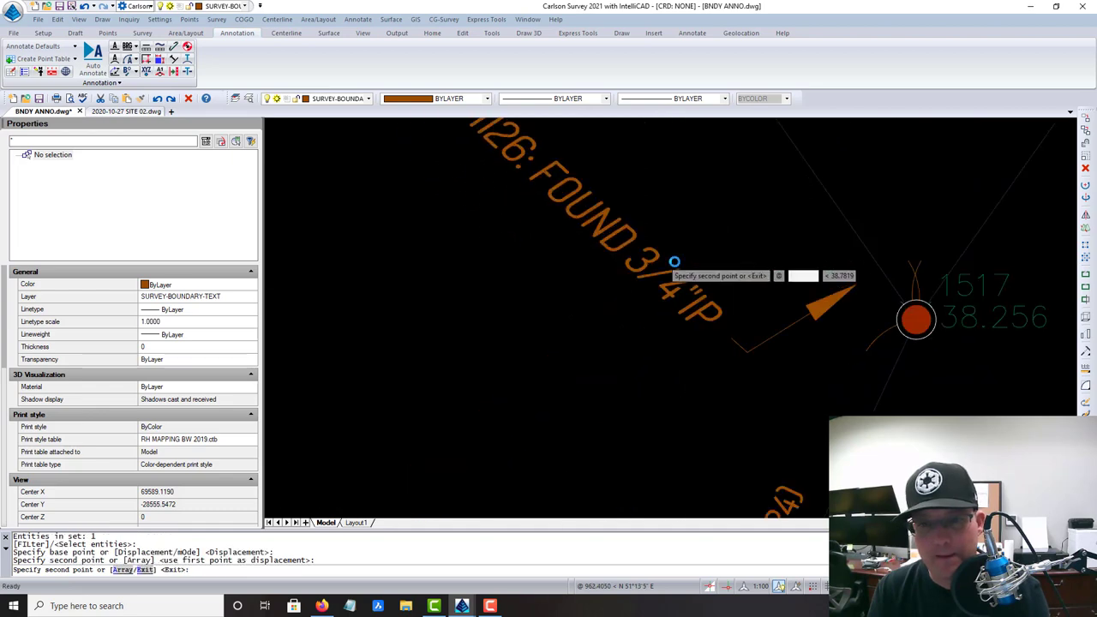
key(Escape)
click(703, 240)
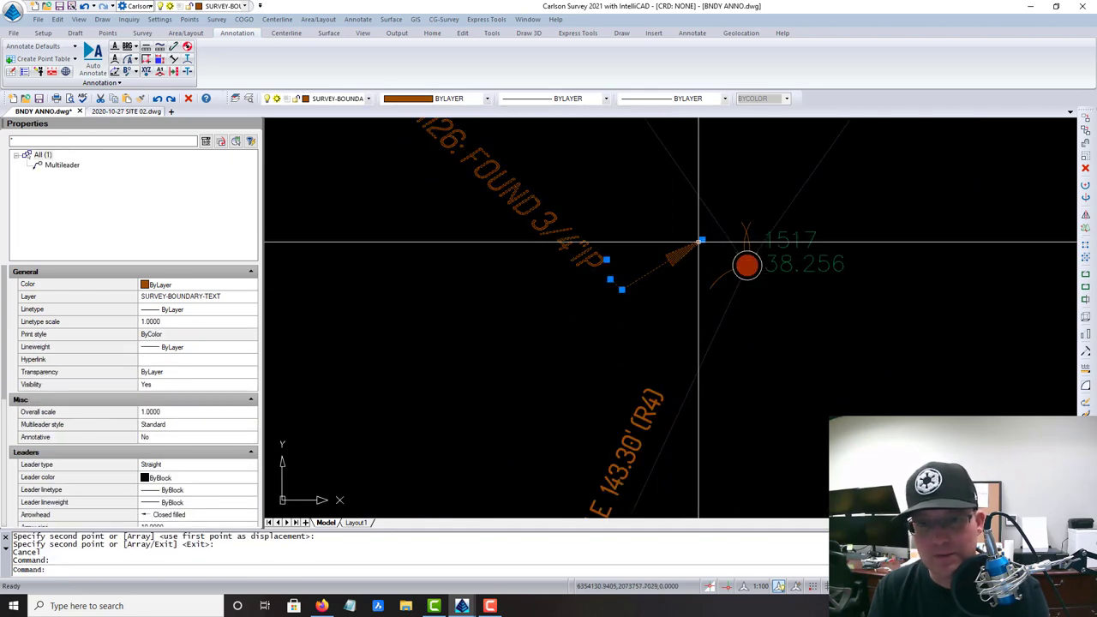
scroll(701, 236, up, 3)
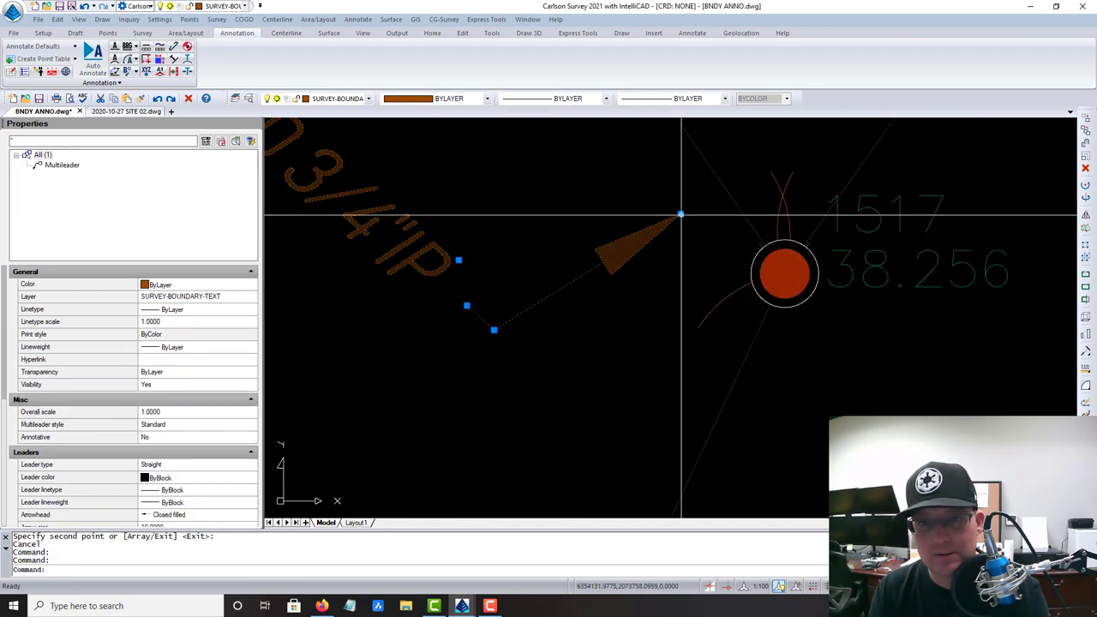
click(681, 213)
key(Escape)
key(Escape)
scroll(536, 268, down, 3)
middle_drag(512, 262, 684, 362)
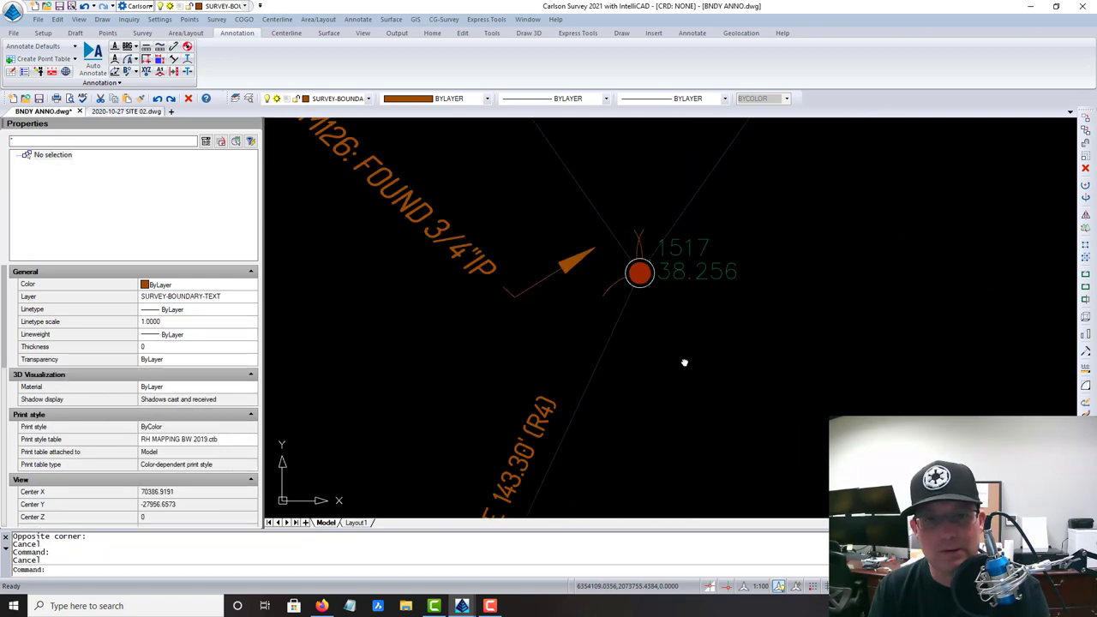
Step: Change the text of the copied callout beside the monument at point 1517 to M1517: FOUND 3/4" IP
click(522, 249)
double_click(522, 249)
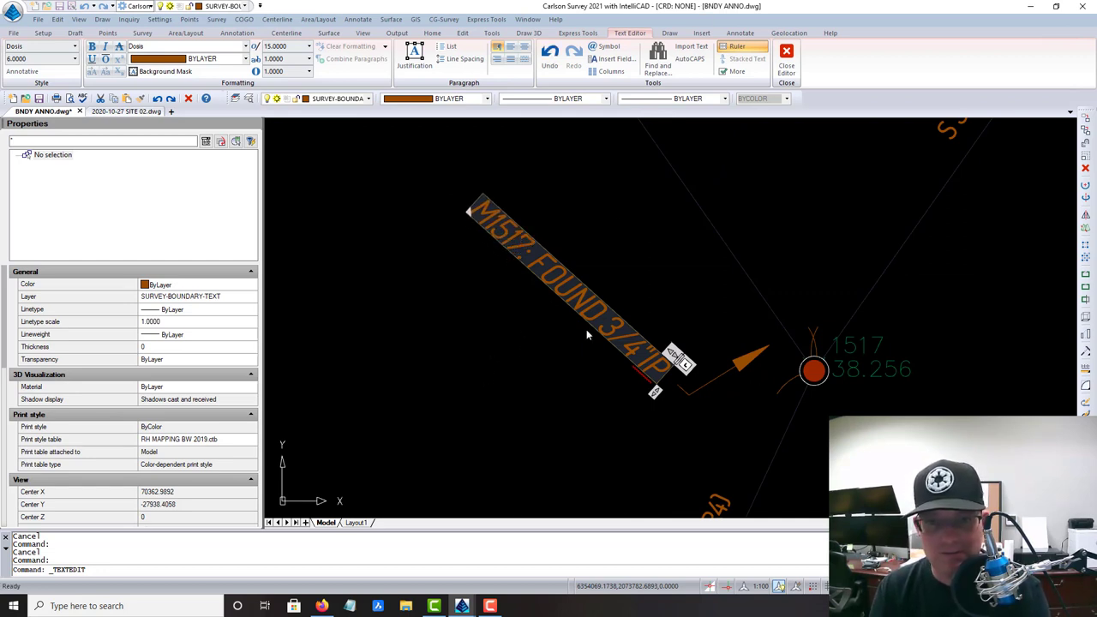
click(702, 433)
scroll(610, 412, down, 3)
key(Escape)
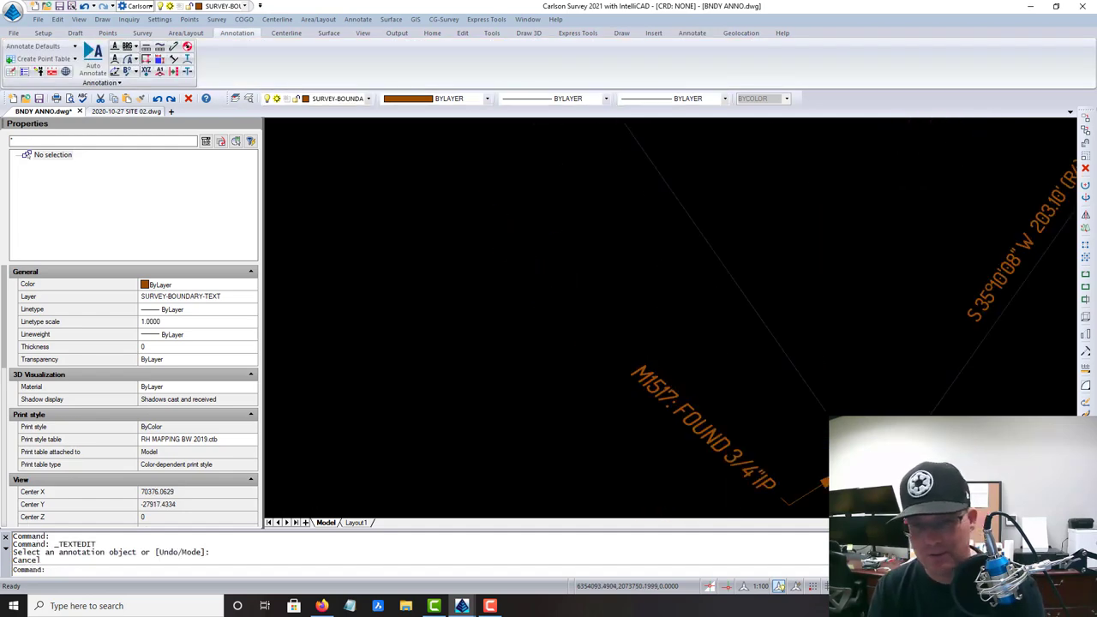
Step: Copy the M1517: FOUND 3/4" IP callout to the monument at point 105 and finish copying
mouse_move(660, 376)
middle_down()
mouse_move(642, 396)
mouse_move(636, 437)
middle_up()
text(copy)
key(Return)
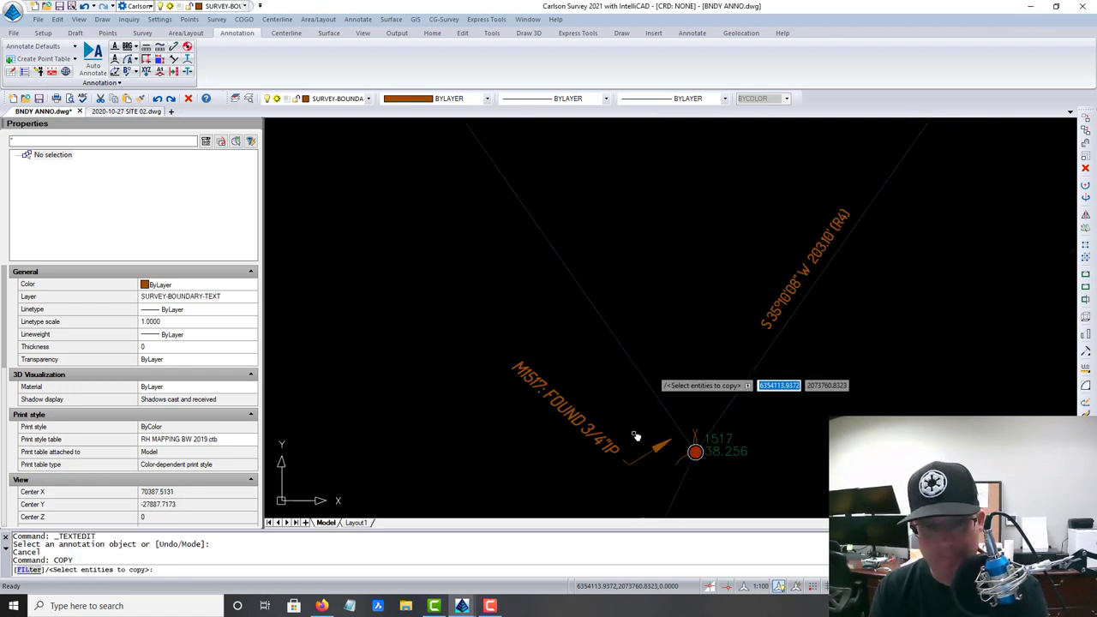
click(597, 437)
key(Return)
click(606, 453)
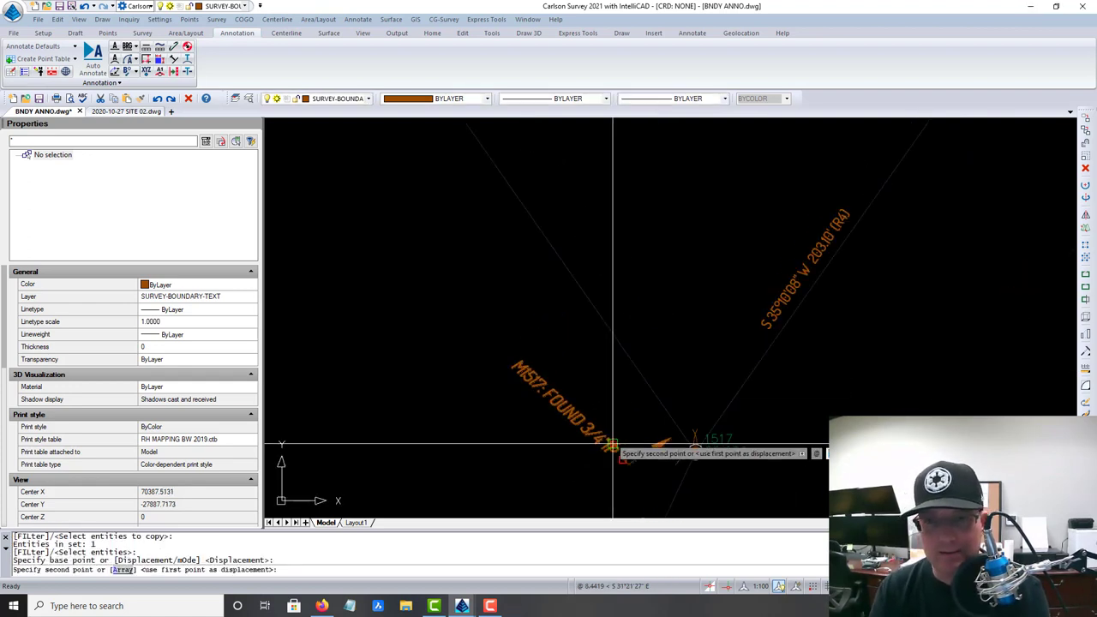
middle_drag(832, 172, 574, 464)
scroll(730, 326, down, 2)
middle_drag(621, 251, 836, 510)
middle_drag(683, 282, 754, 429)
scroll(754, 428, down, 4)
scroll(485, 287, up, 4)
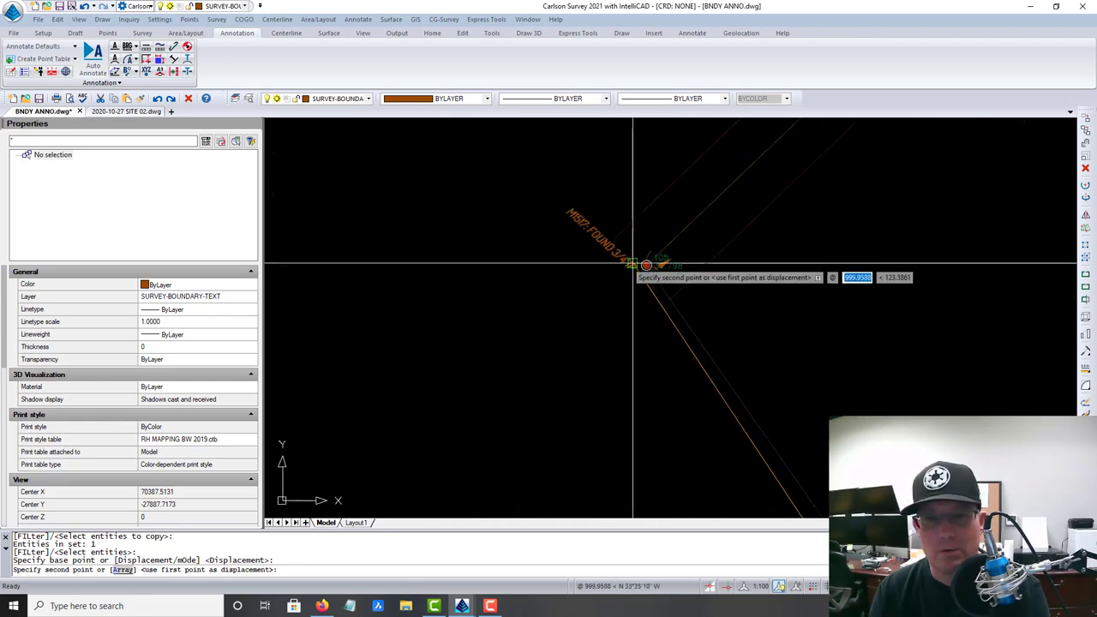
scroll(624, 256, up, 4)
scroll(581, 307, up, 4)
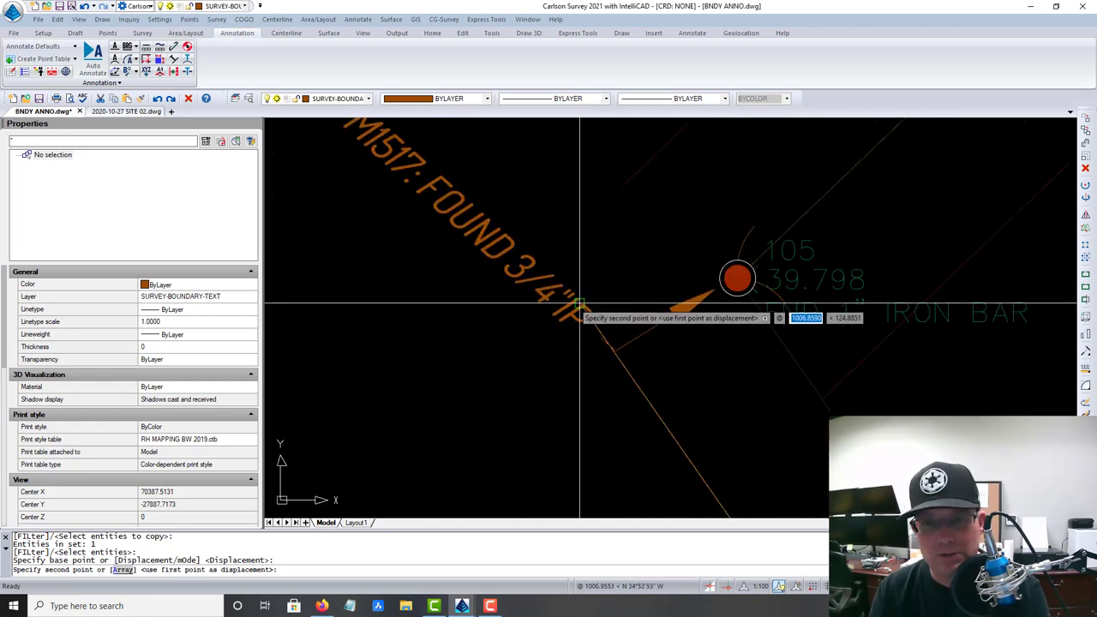
click(579, 305)
key(Escape)
Step: Change the text of the copied callout at point 105 to M105: FOUND 1" IRON BAR
double_click(572, 317)
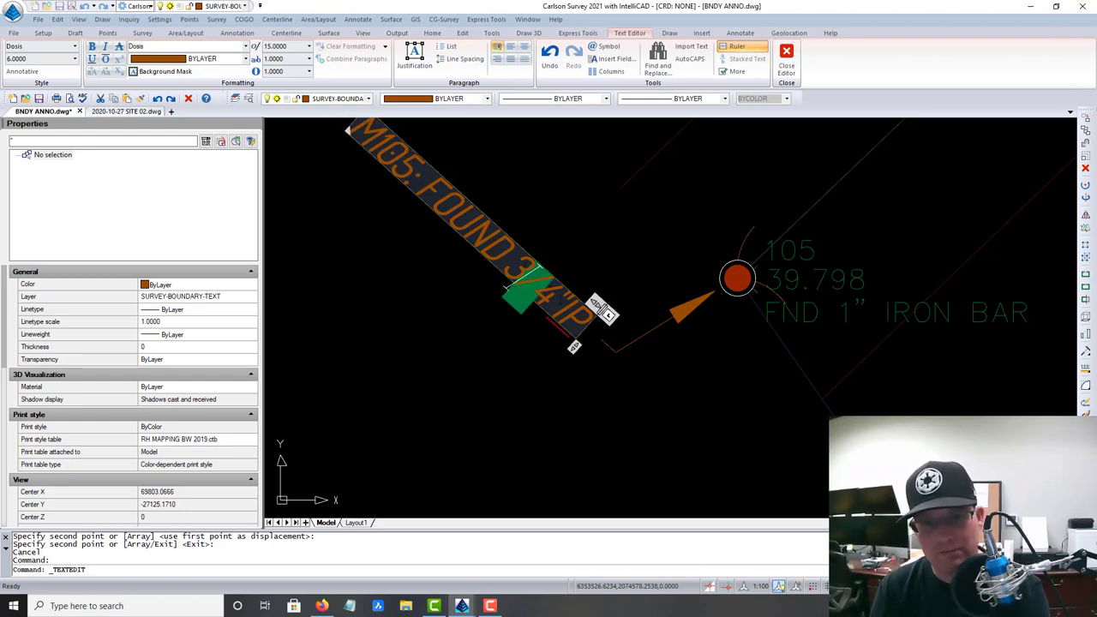
key(BackSpace)
key(BackSpace)
text(1)
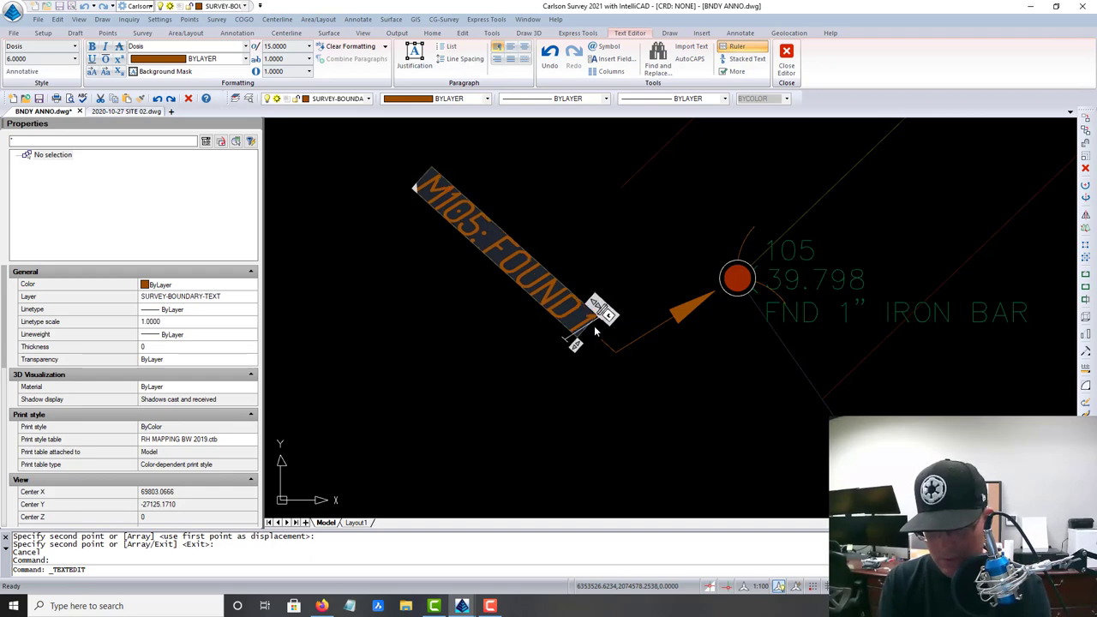
text(" IRON BAR)
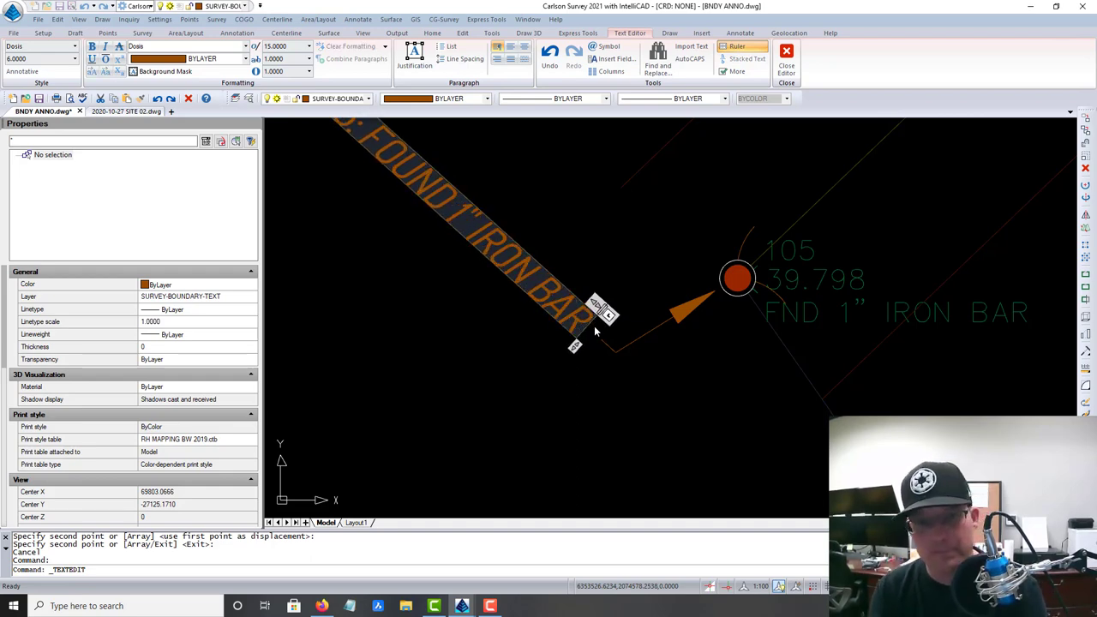
click(640, 368)
scroll(640, 368, down, 6)
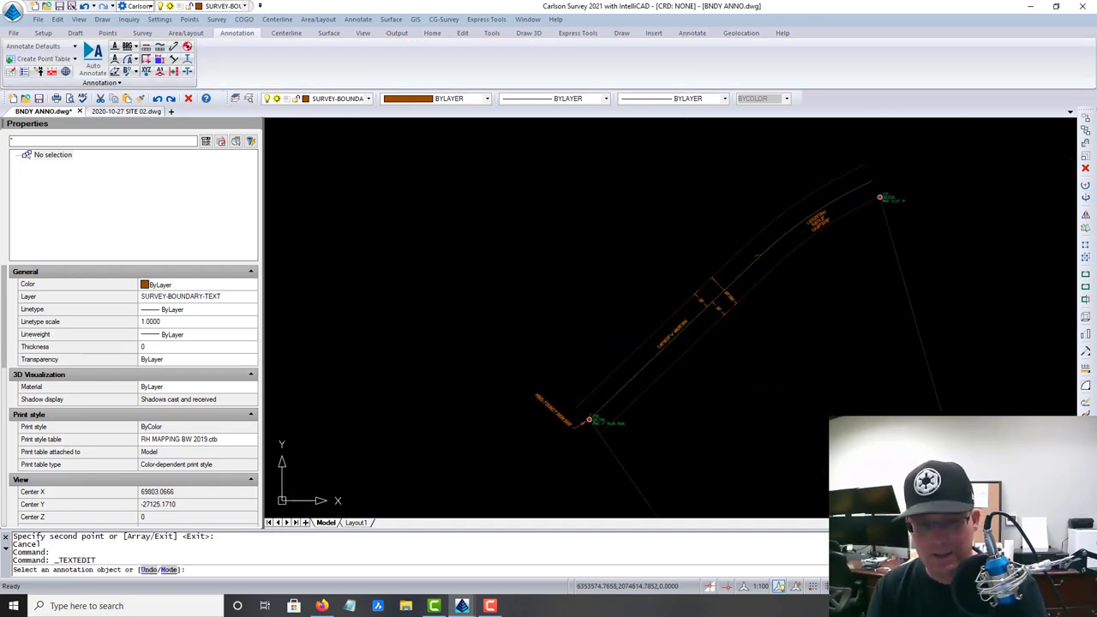
key(Escape)
text(COP)
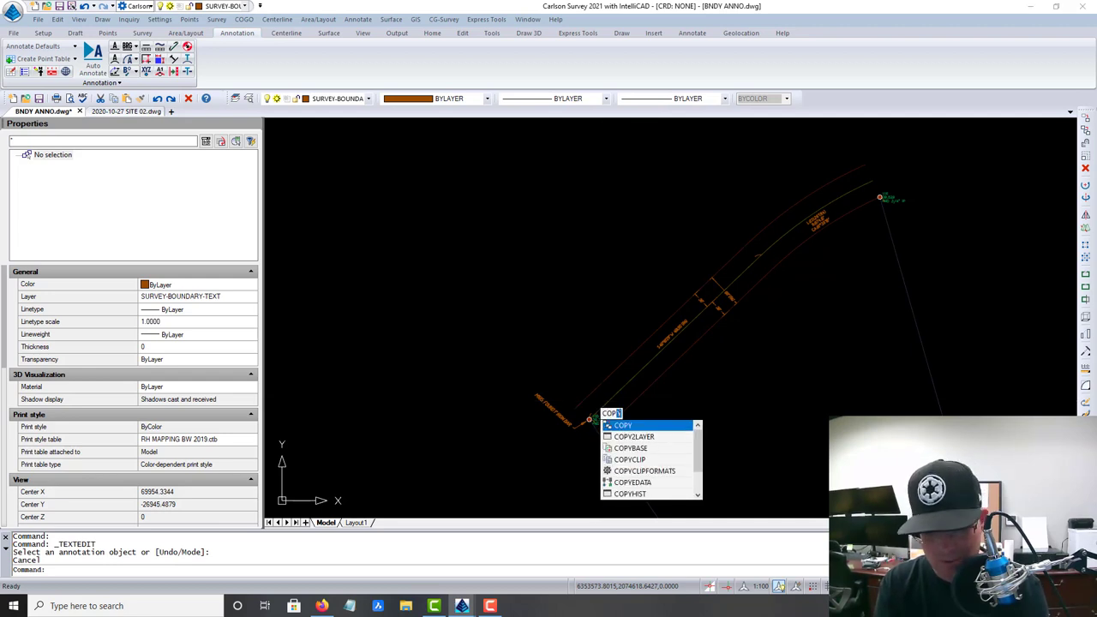
text(Y\)
key(Return)
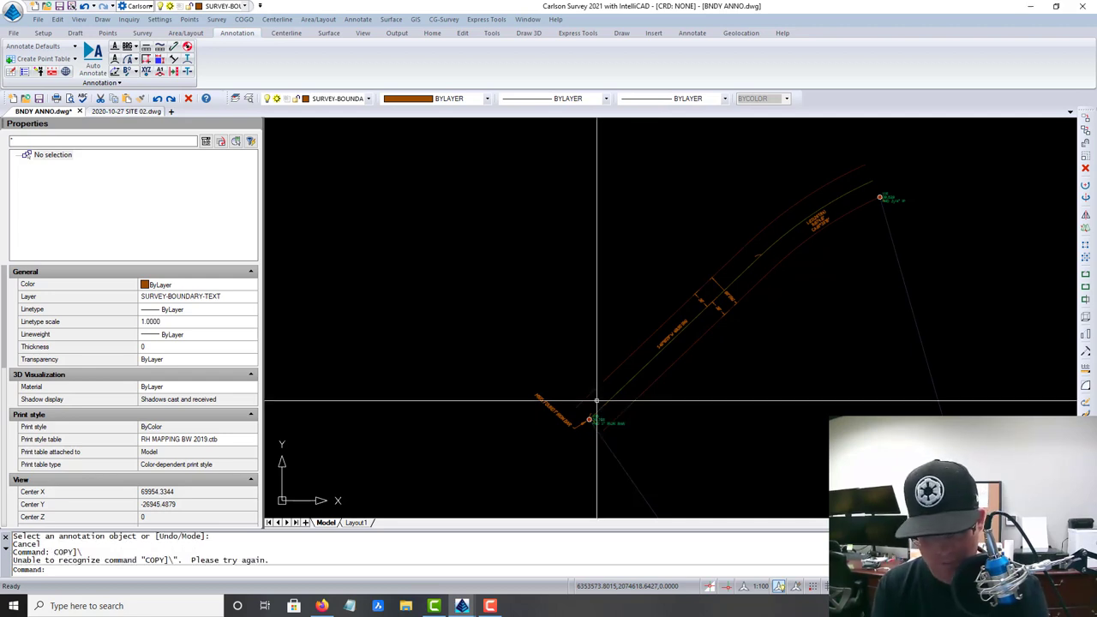
key(Escape)
Step: Copy the M105: FOUND 1" IRON BAR callout to the far side of the monument at point 116 and finish copying
text(COPY)
key(Return)
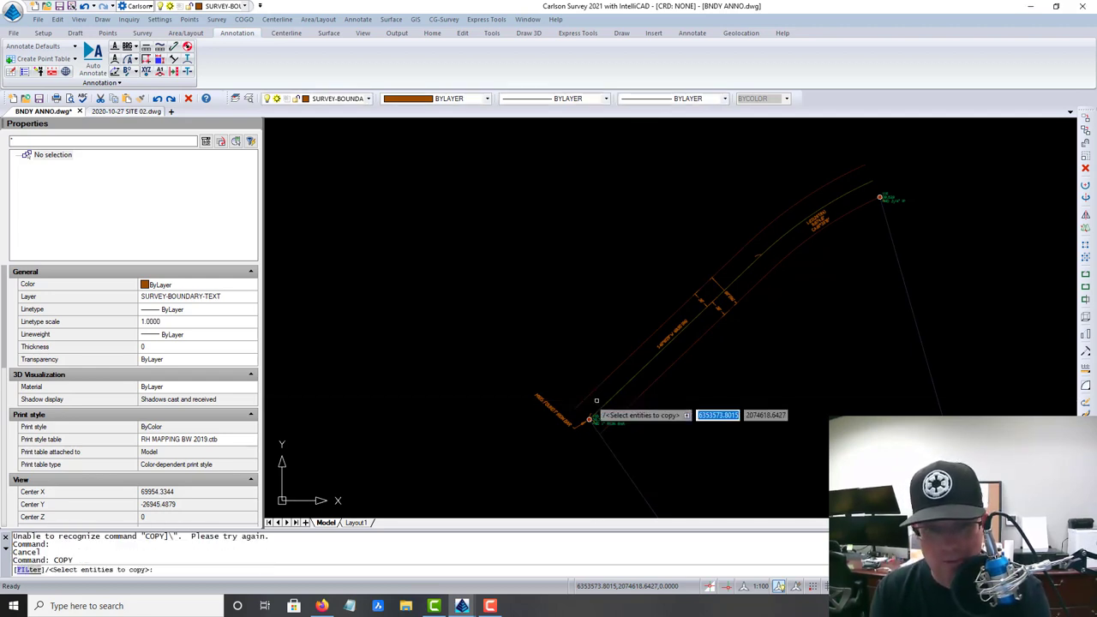
click(560, 392)
click(550, 414)
key(Return)
click(573, 425)
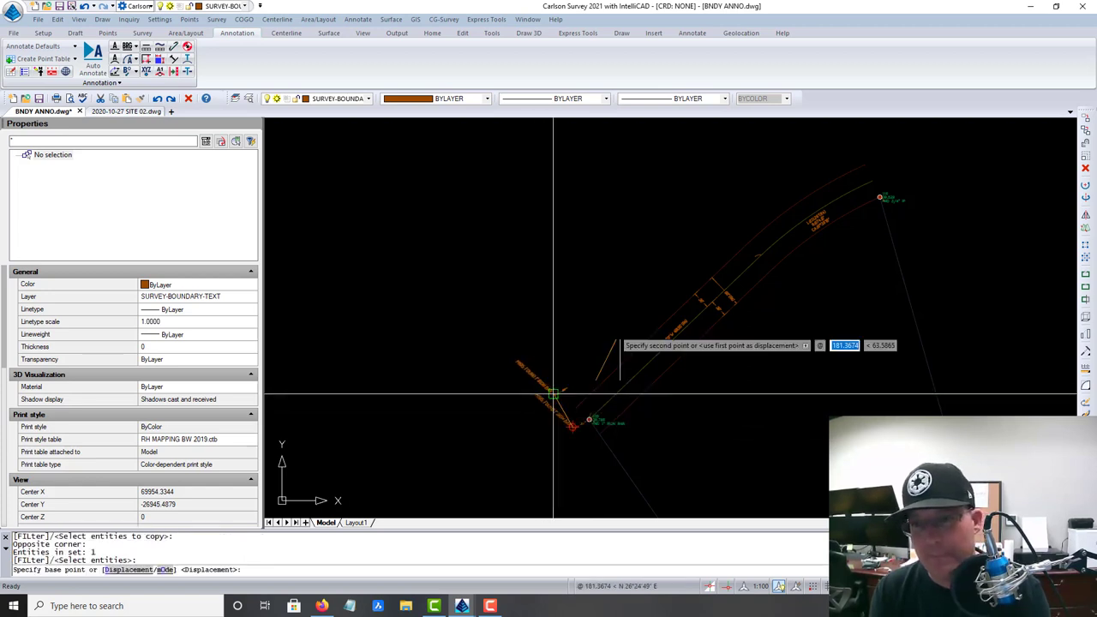
scroll(807, 226, up, 5)
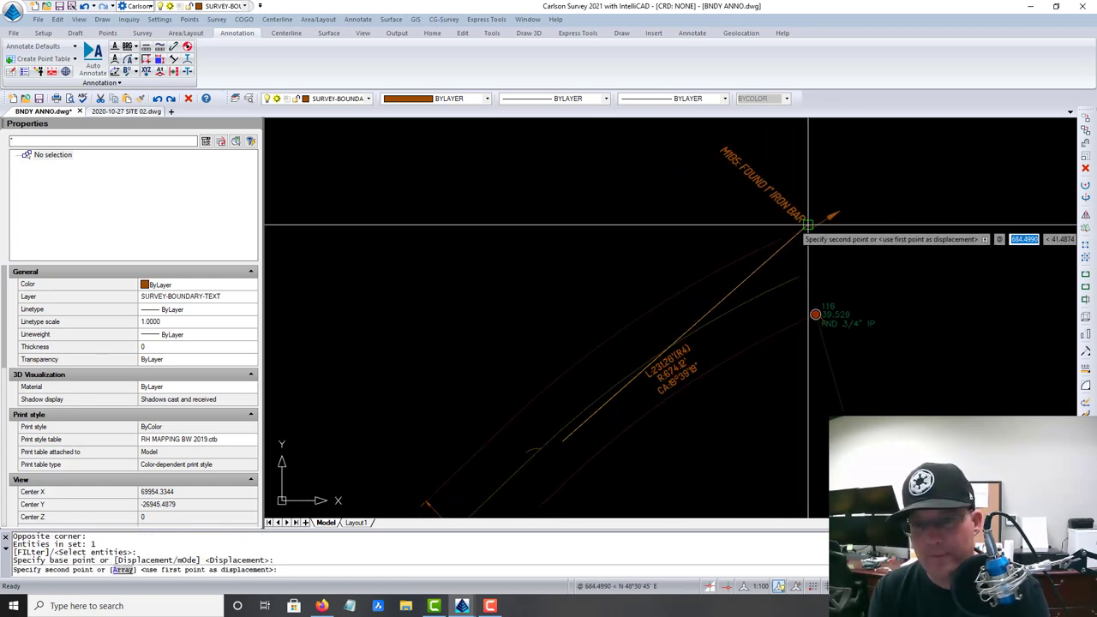
middle_drag(957, 393, 784, 356)
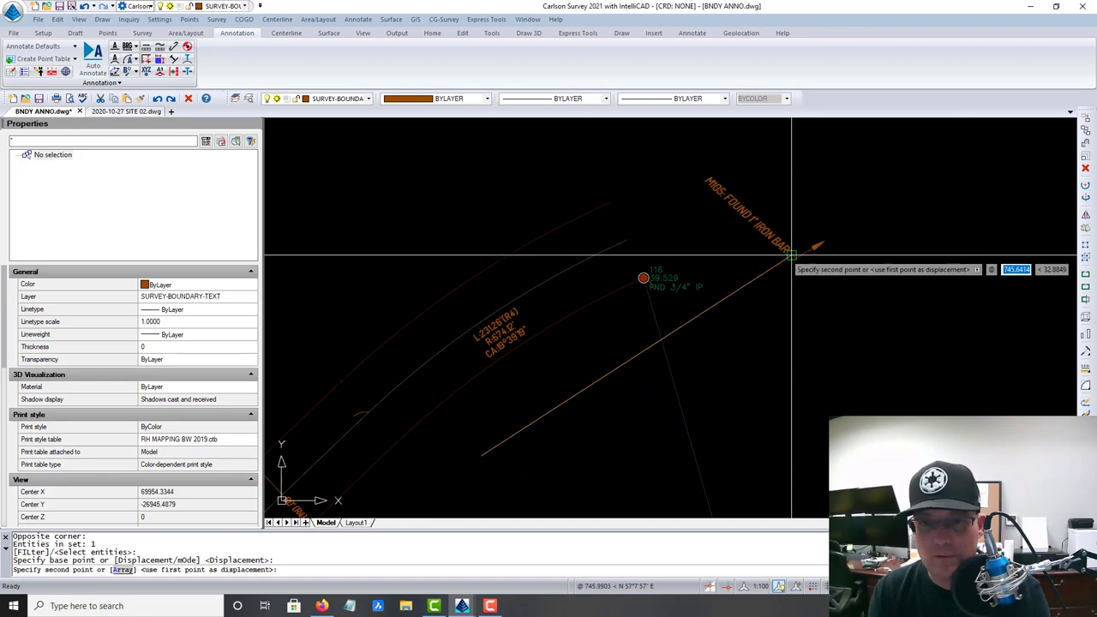
click(761, 276)
scroll(763, 282, up, 2)
key(Escape)
scroll(763, 282, down, 2)
click(786, 274)
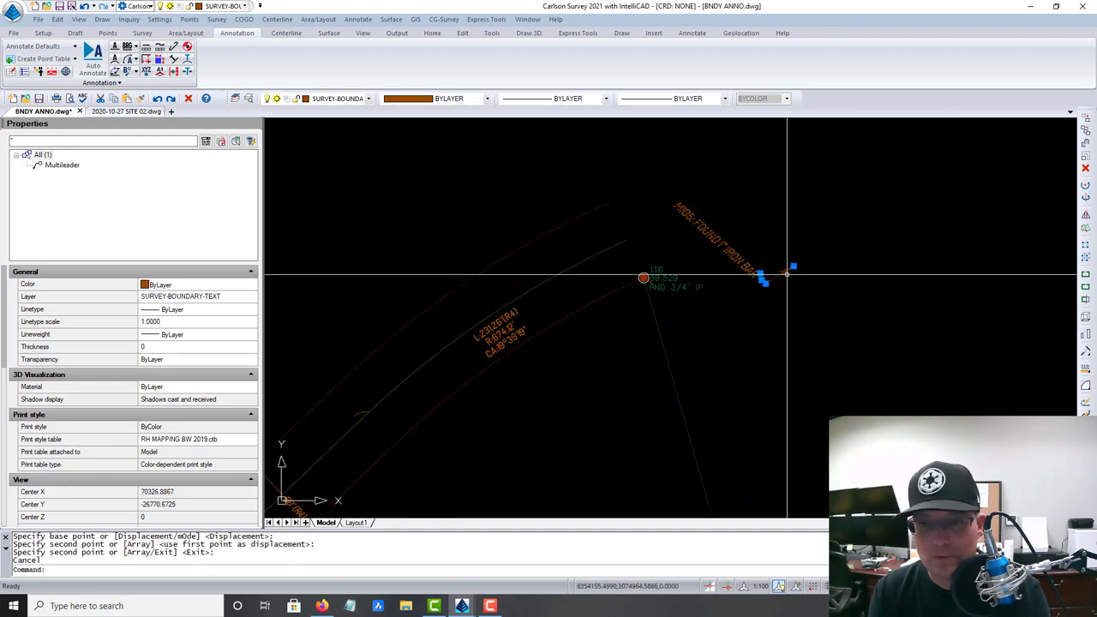
key(Escape)
click(795, 266)
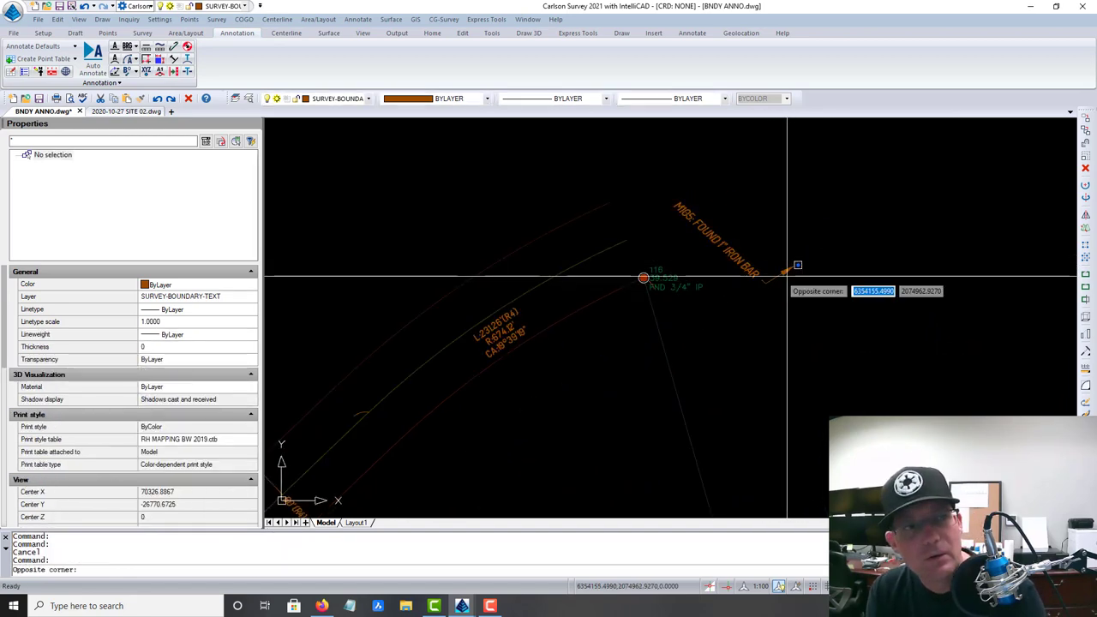
click(758, 250)
key(Escape)
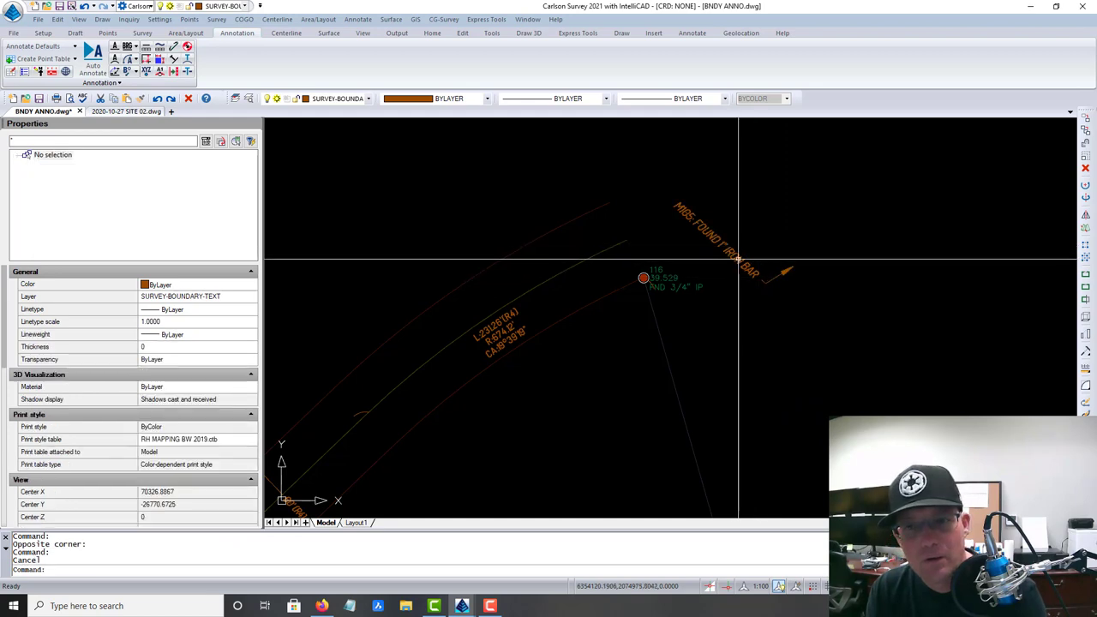
Step: Change the text of the copied callout at point 116 to M116: FOUND 3/4" IRON PIPE
double_click(758, 267)
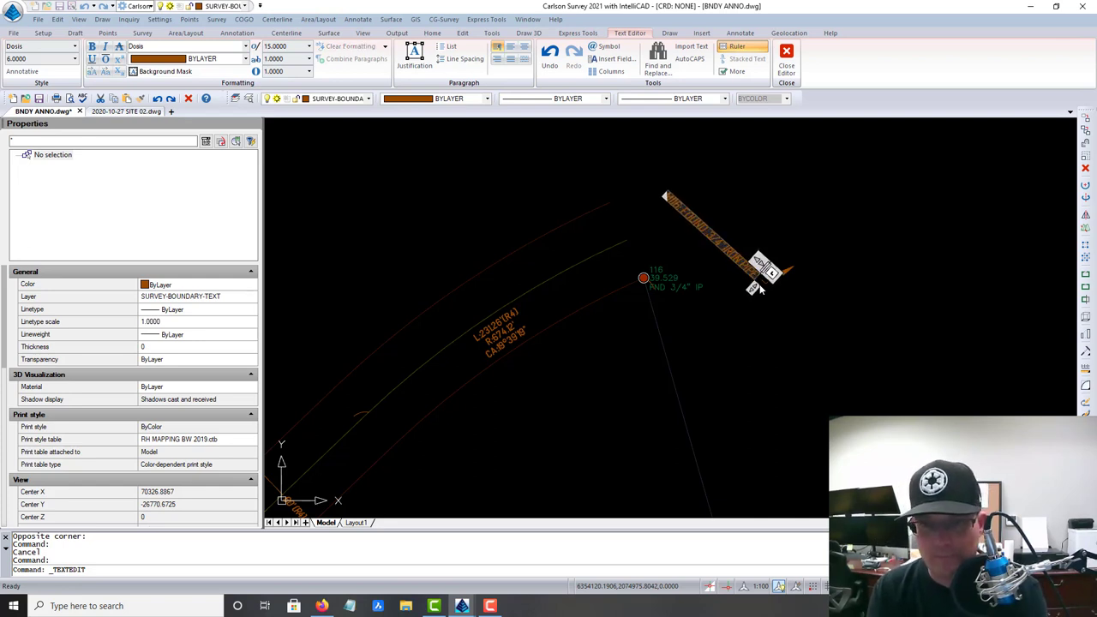
click(803, 349)
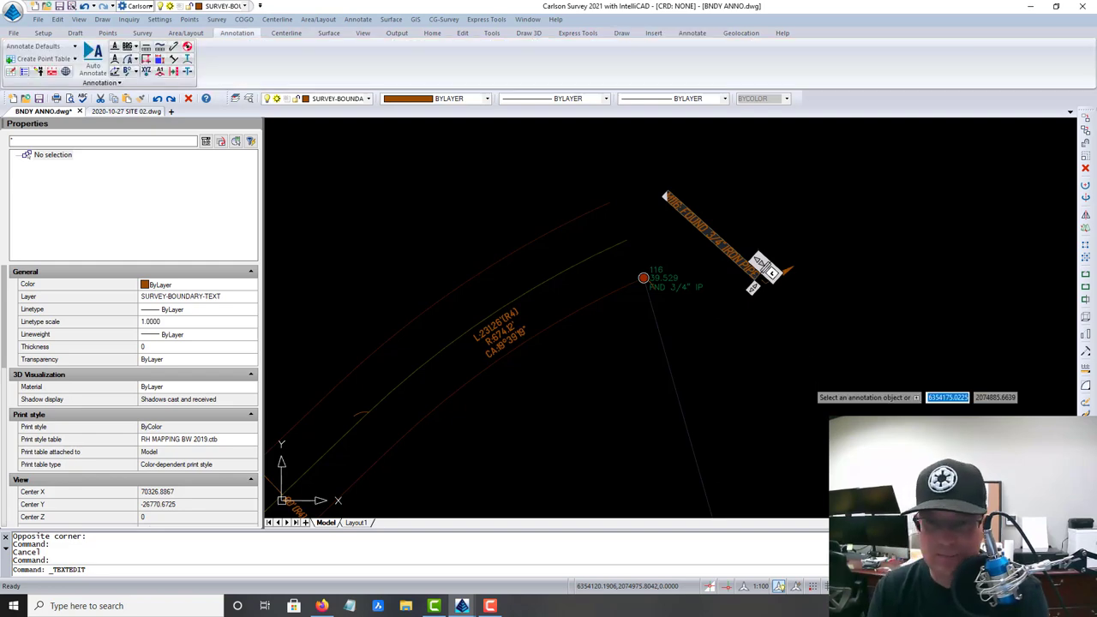
key(Escape)
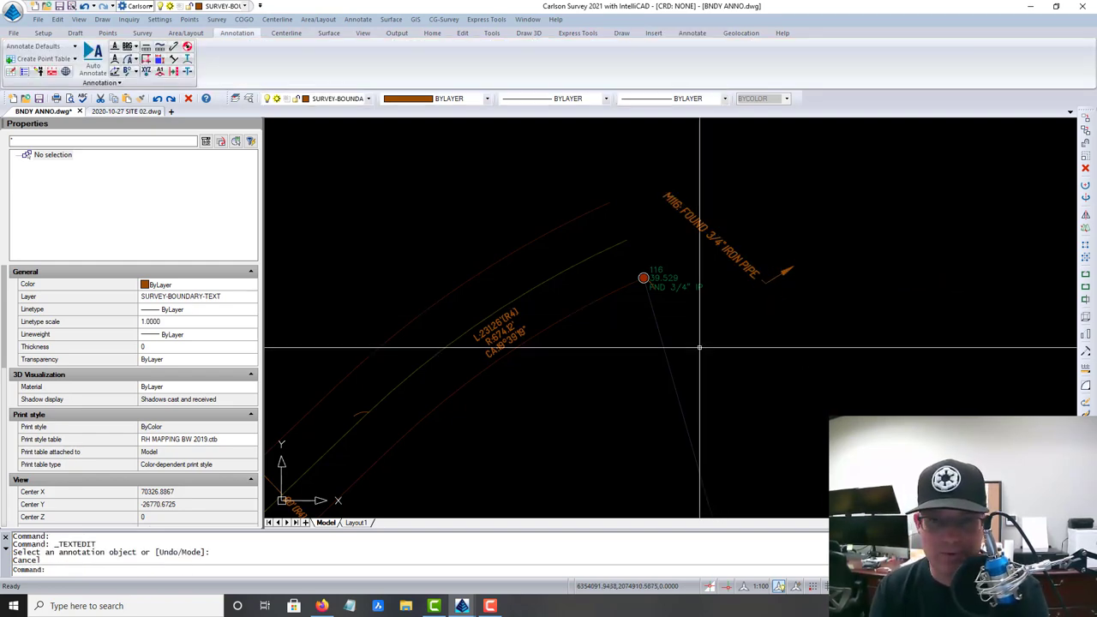
Step: Examine the annotated boundary from the road curve at point 116 back to the parcels along Division Road
middle_drag(699, 350, 920, 238)
scroll(798, 250, down, 2)
middle_drag(776, 421, 774, 280)
scroll(766, 284, down, 4)
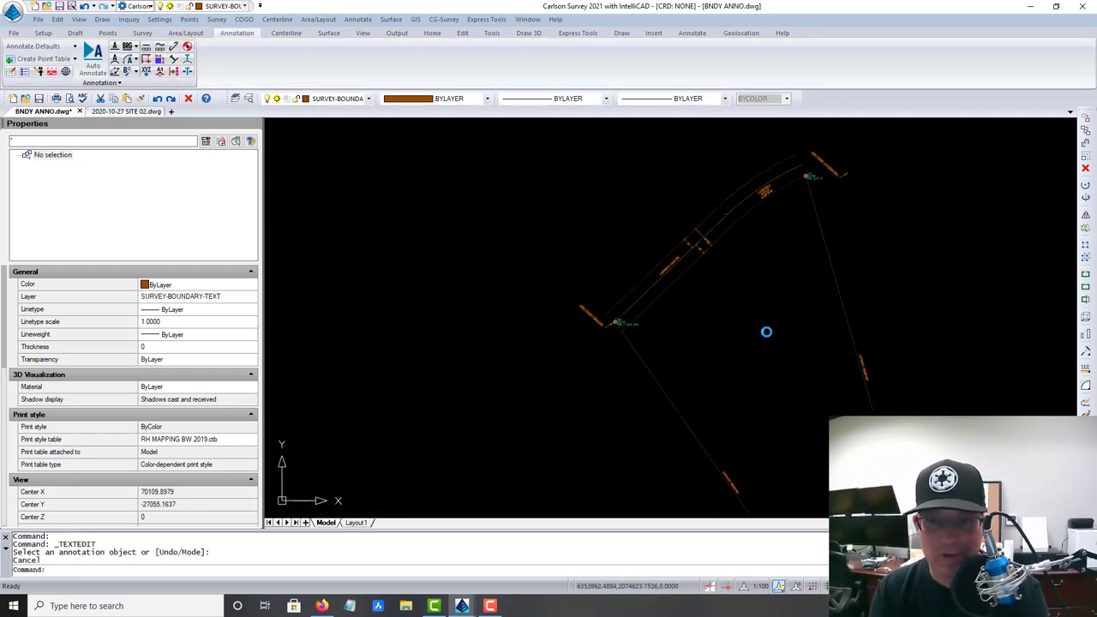
mouse_move(768, 323)
middle_down()
mouse_move(769, 346)
mouse_move(752, 252)
middle_up()
scroll(751, 253, down, 6)
scroll(609, 254, up, 2)
mouse_move(609, 254)
middle_down()
mouse_move(734, 301)
mouse_move(696, 150)
middle_up()
scroll(696, 149, down, 3)
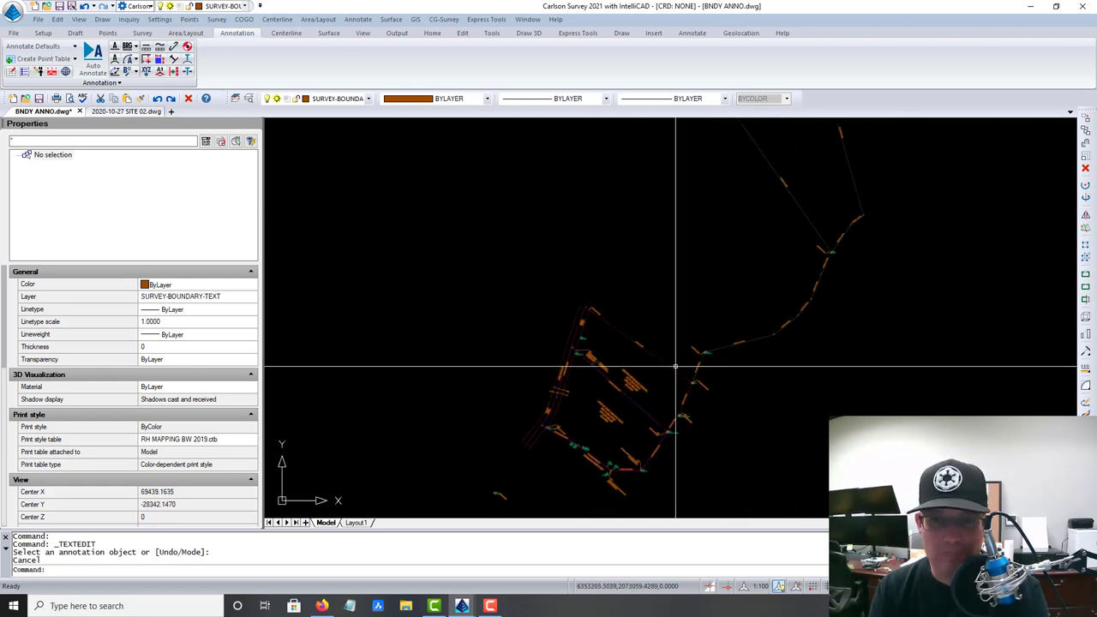
middle_drag(676, 365, 762, 257)
scroll(762, 256, up, 5)
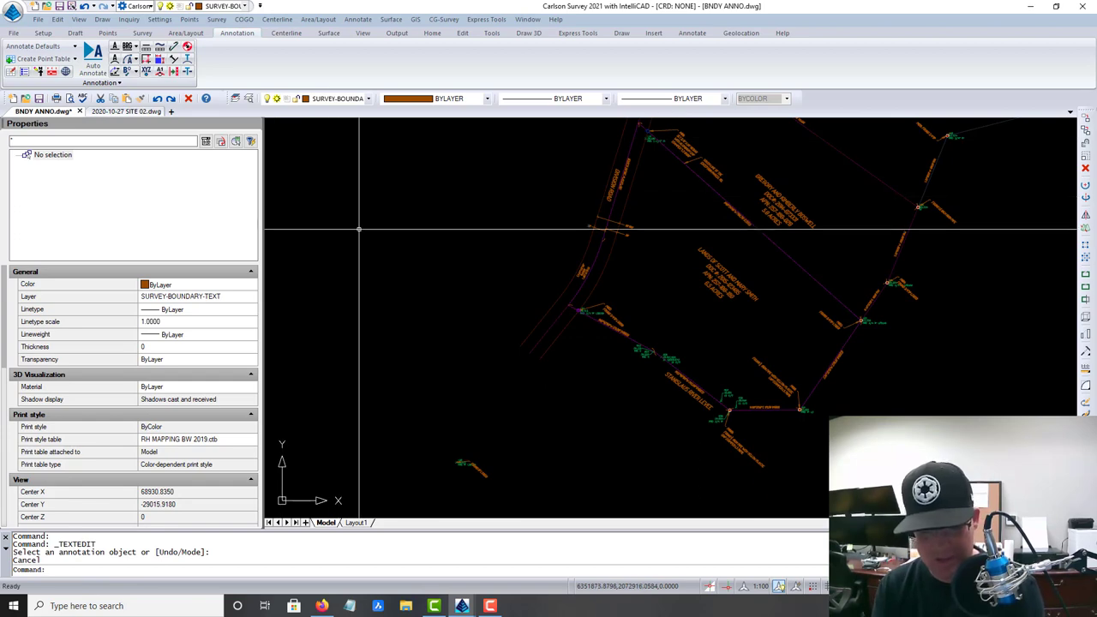
Step: Detach the BNDY LW V02 external reference so only the annotation stays in the drawing
text(XREF)
key(Return)
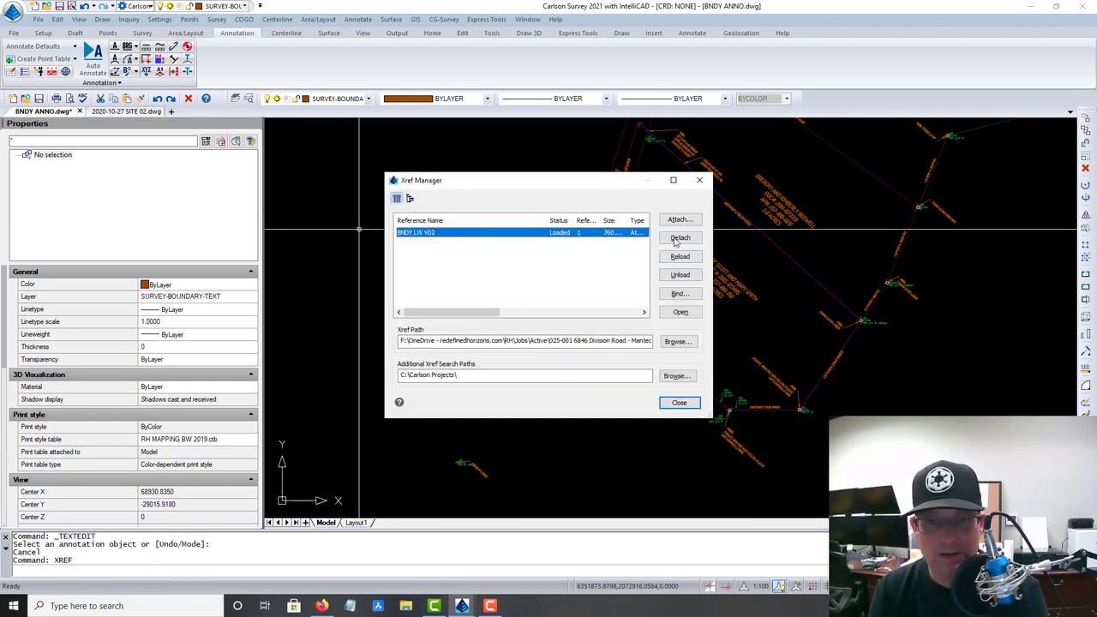
click(678, 239)
click(699, 180)
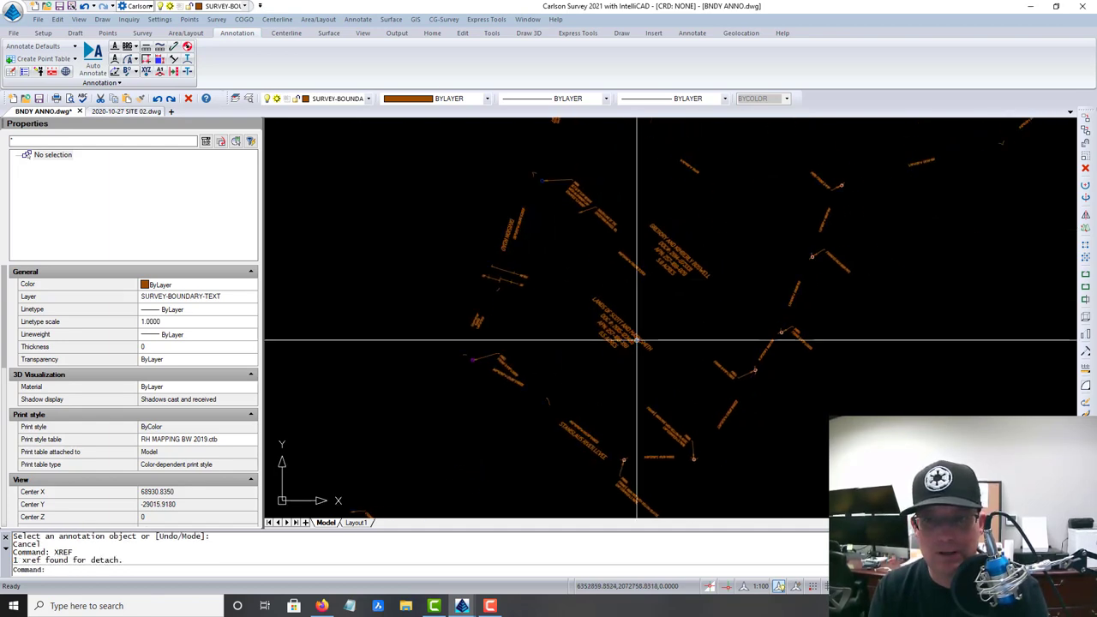
scroll(637, 341, down, 5)
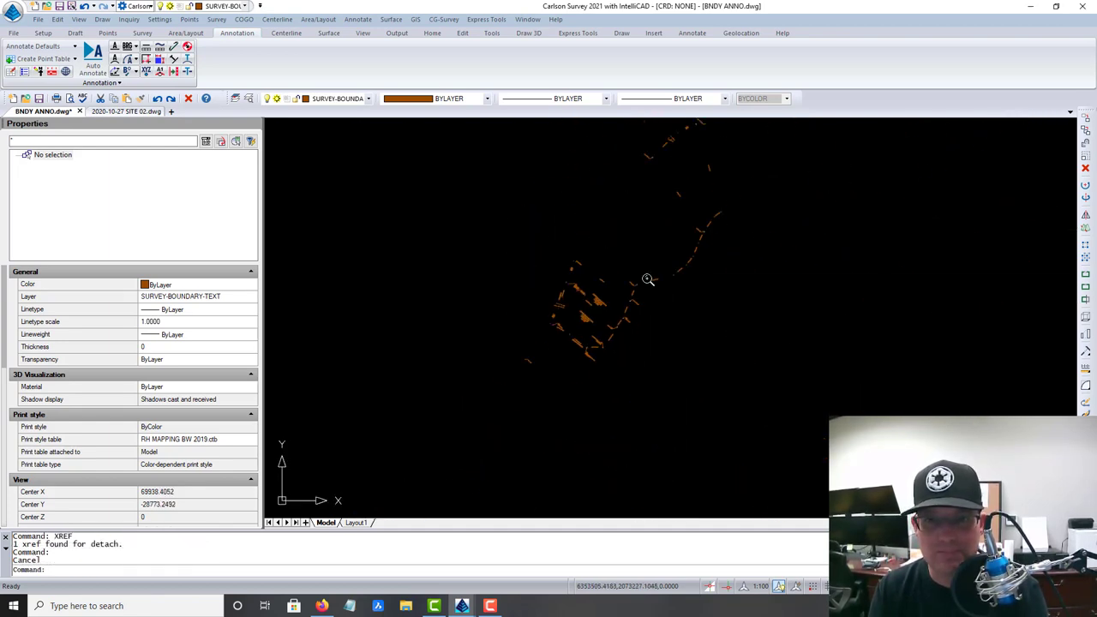
mouse_move(647, 280)
middle_down()
mouse_move(643, 311)
mouse_move(710, 409)
mouse_move(641, 311)
middle_up()
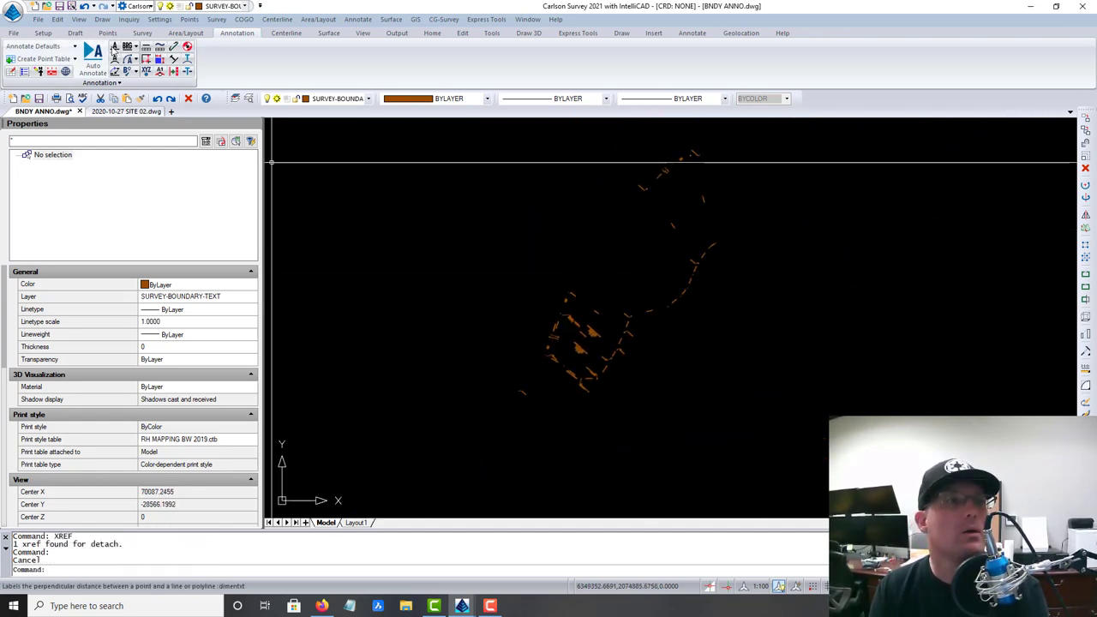
Step: Save the BNDY ANNO drawing and close Carlson Survey
click(60, 7)
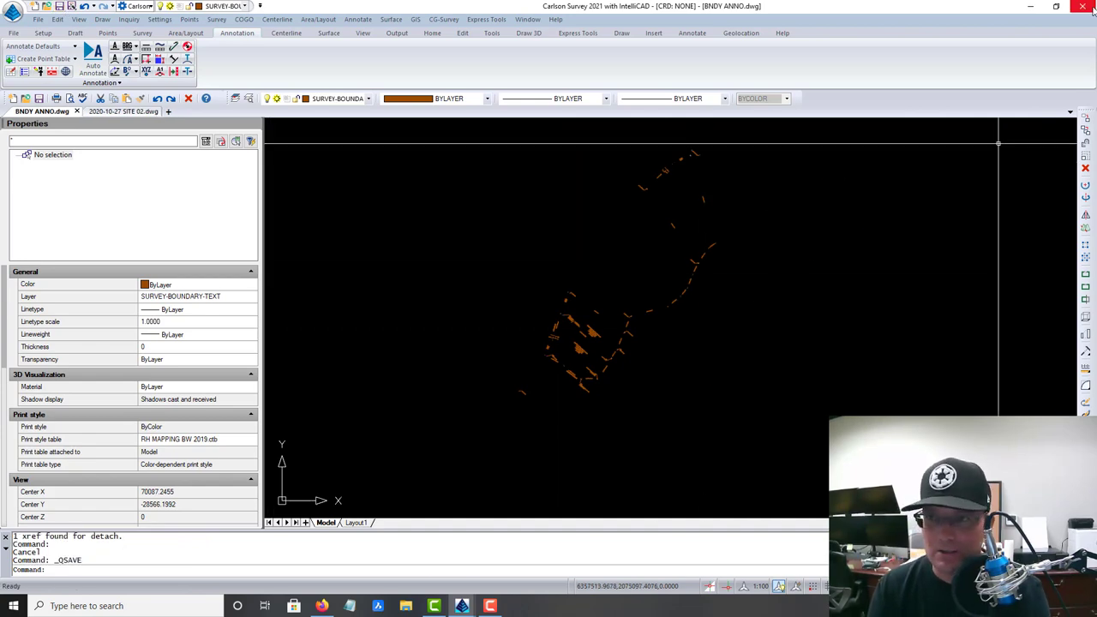
click(1091, 7)
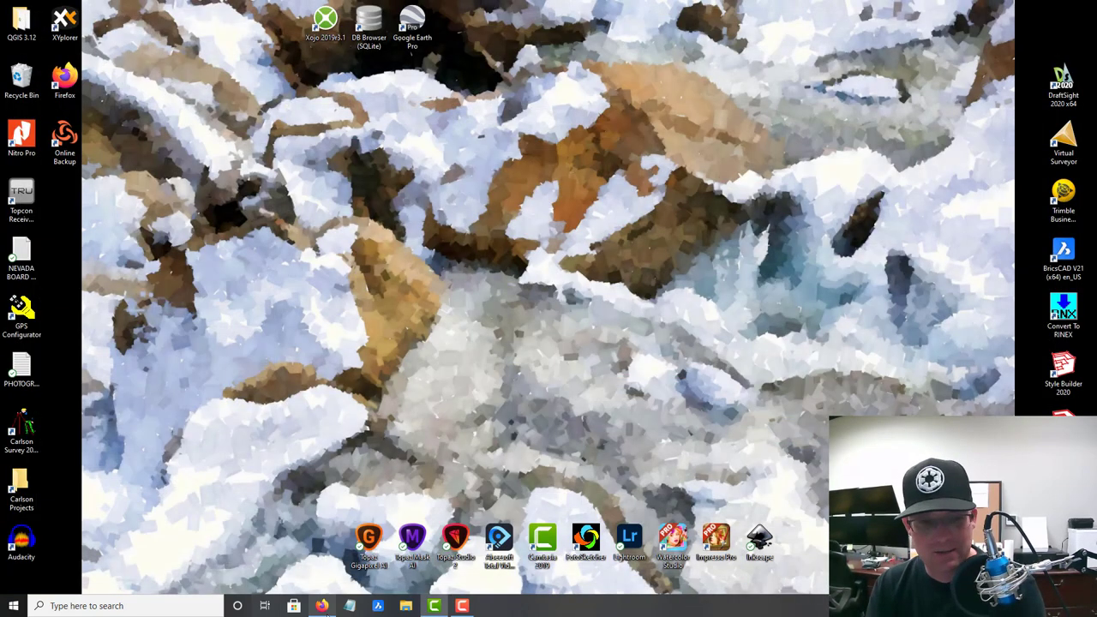
Step: Start BricsCAD for 2D drafting and open BNDY ANNO.dwg from the Boundary folder with proxy graphics shown
click(378, 606)
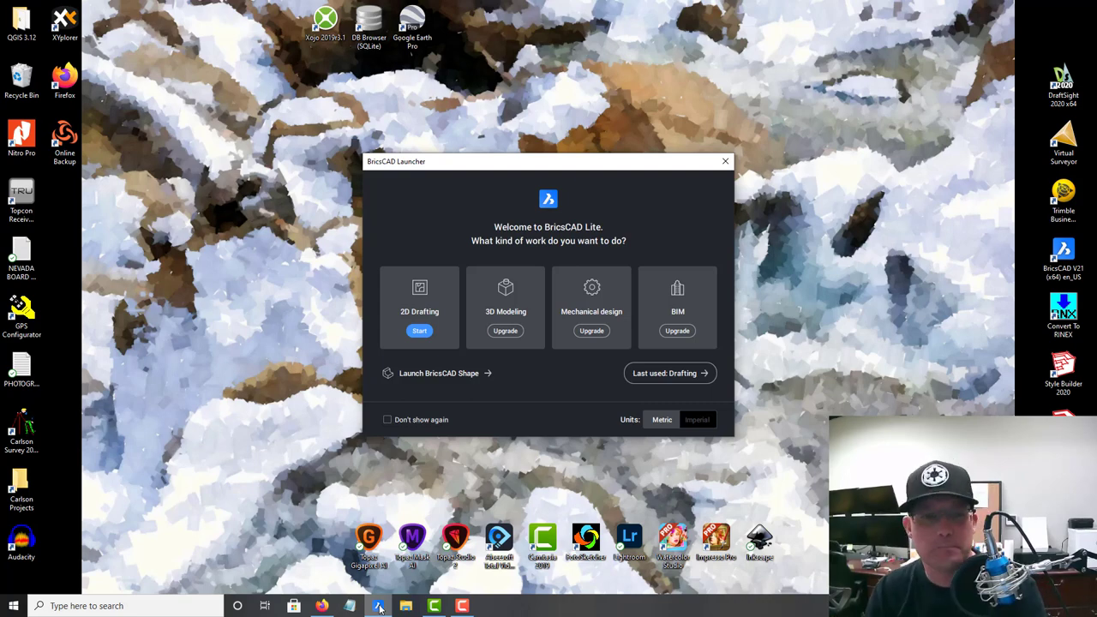
click(399, 313)
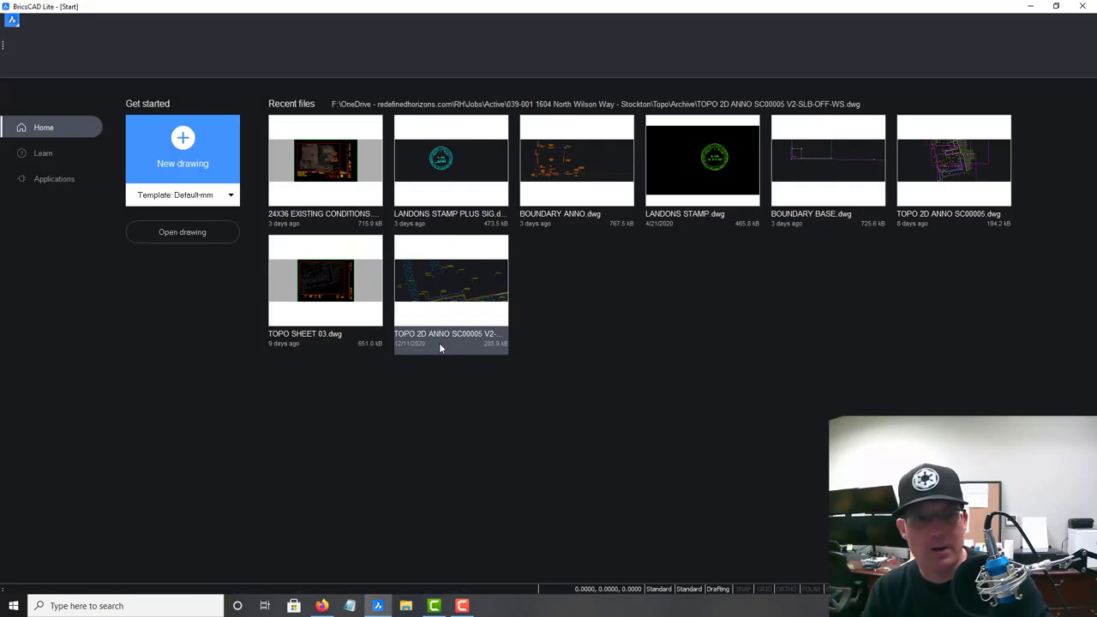
click(190, 232)
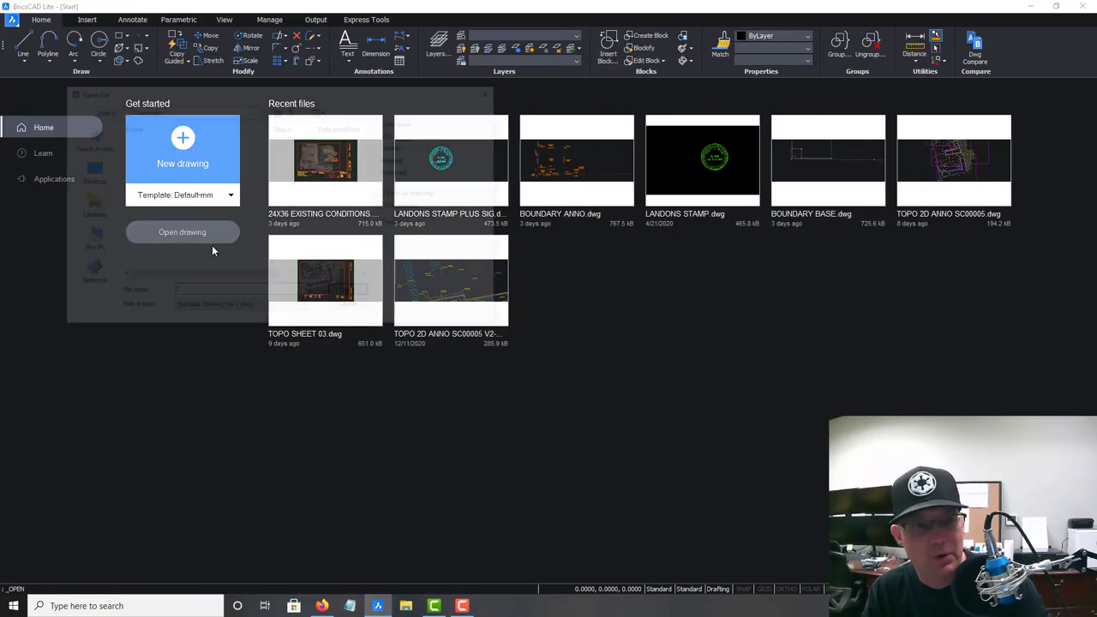
click(177, 141)
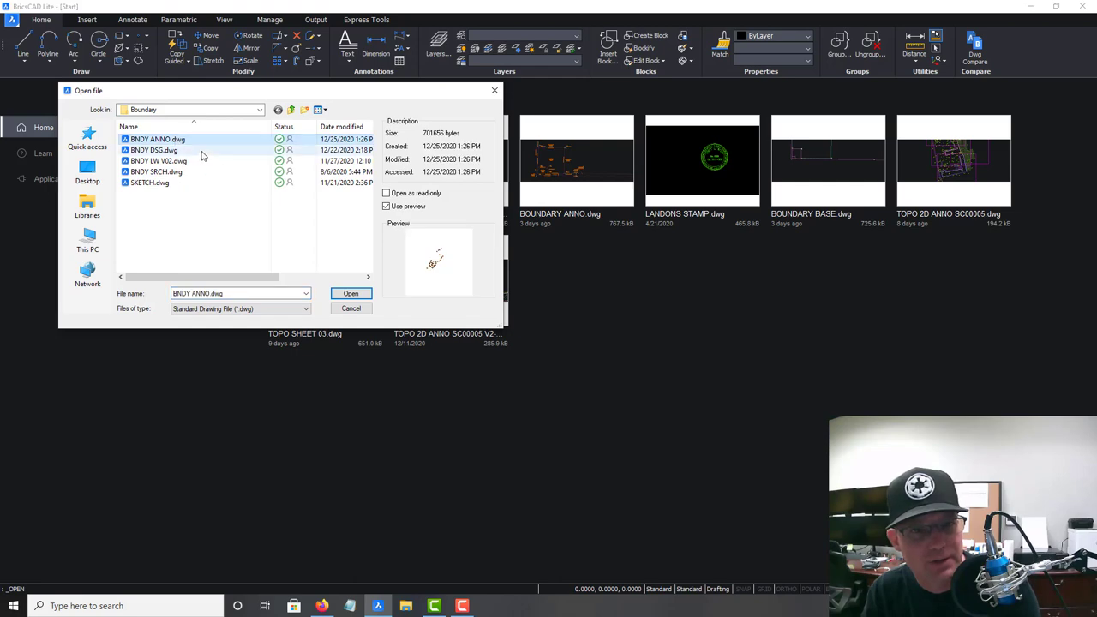
click(350, 362)
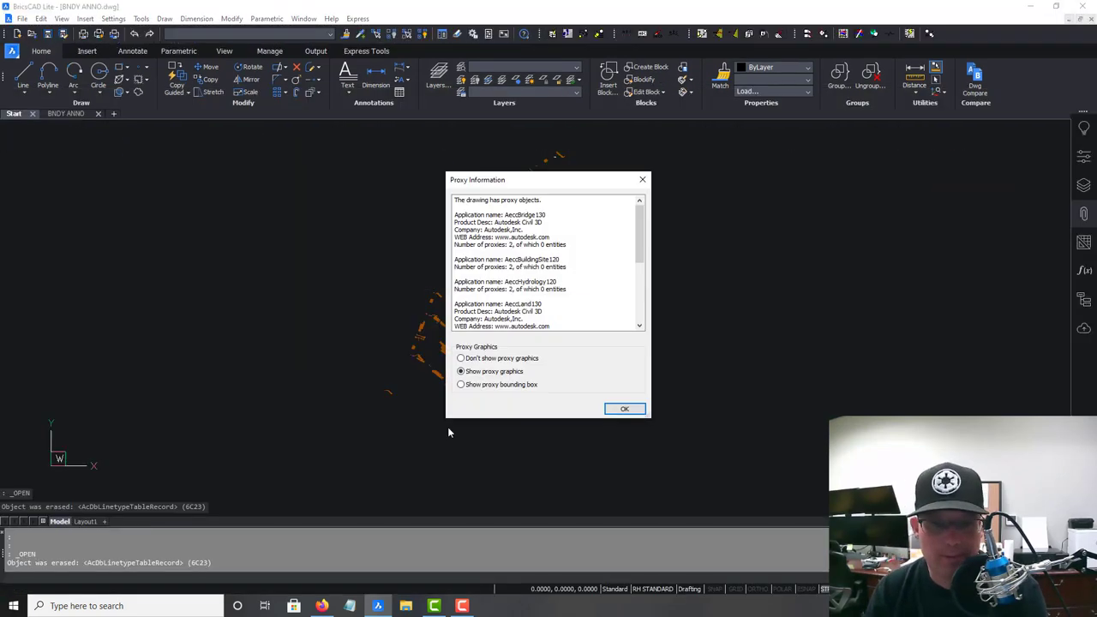
click(622, 410)
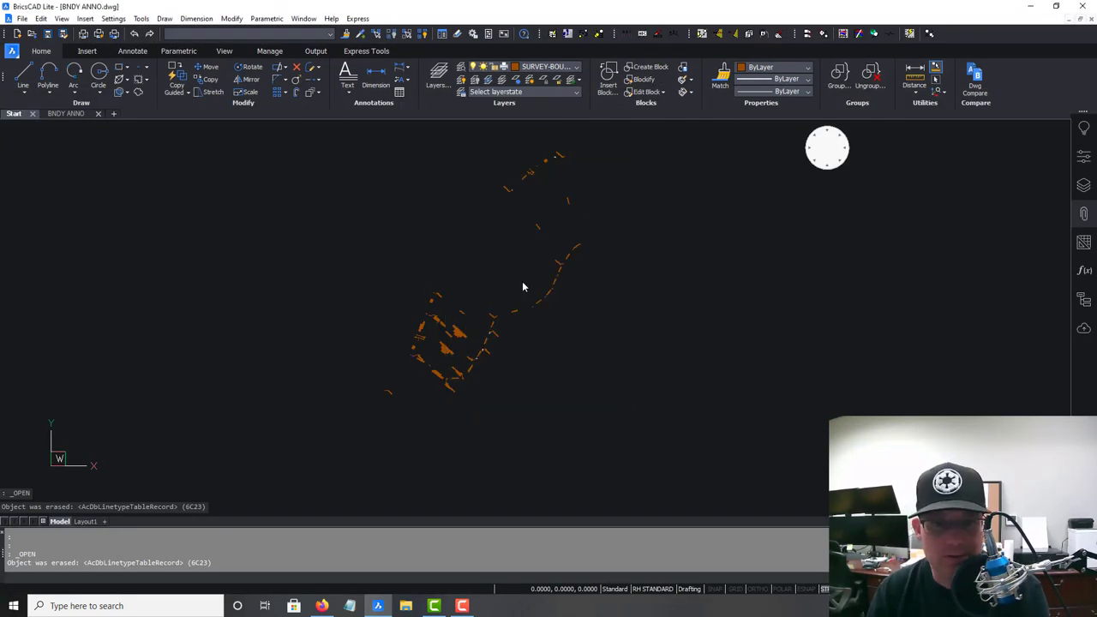
Step: Stretch the M1517 callout's arrow tip closer to the edge of its monument symbol
scroll(537, 307, up, 5)
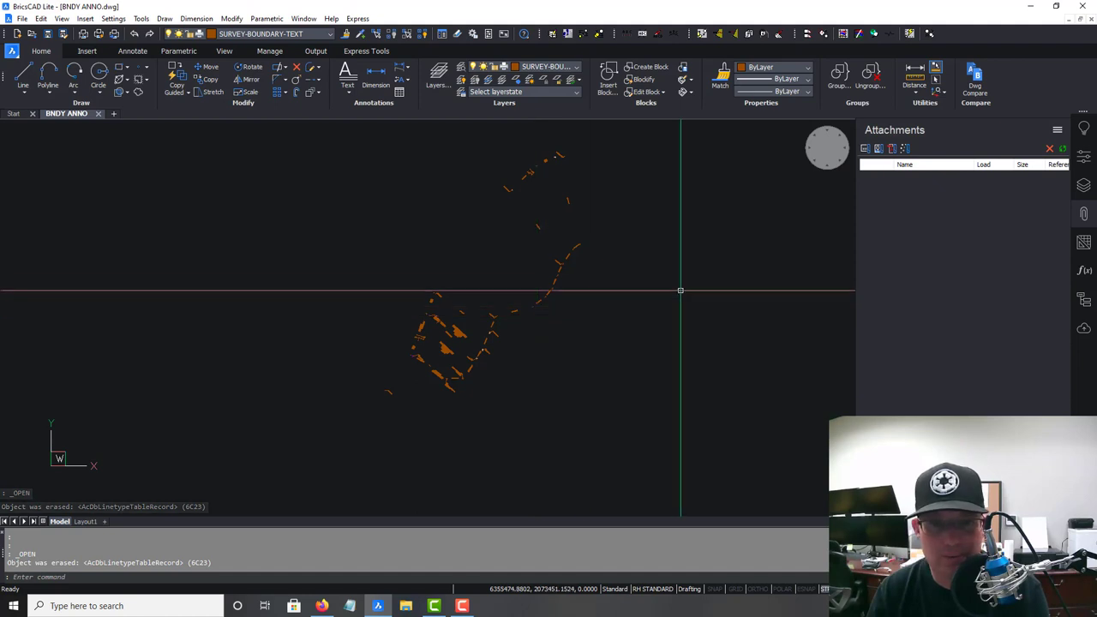
scroll(653, 215, up, 3)
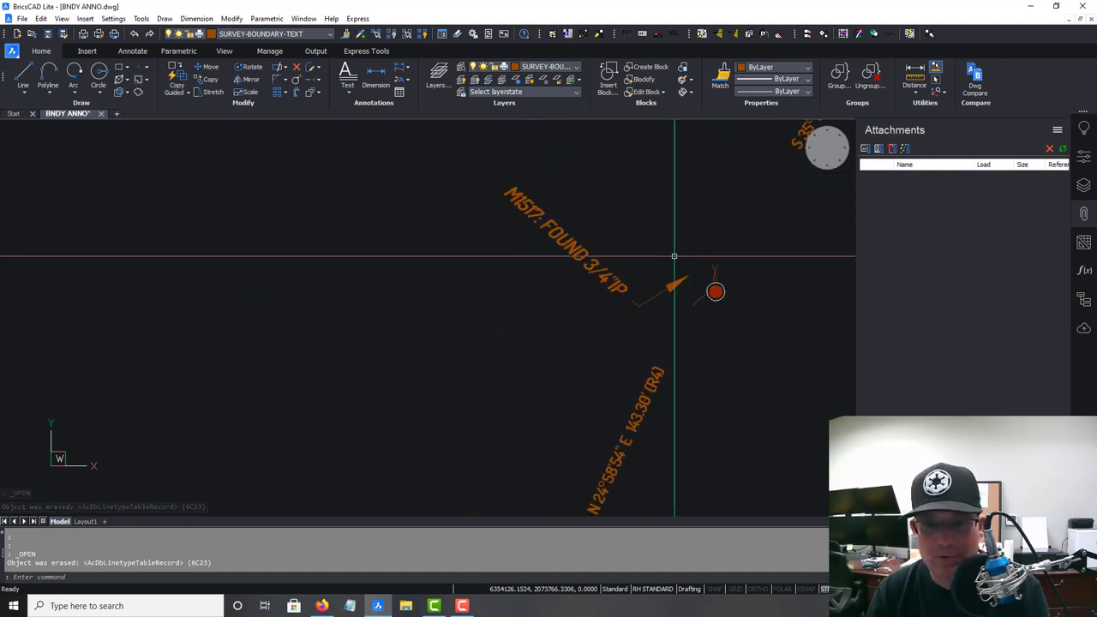
click(673, 311)
click(662, 277)
scroll(670, 278, up, 5)
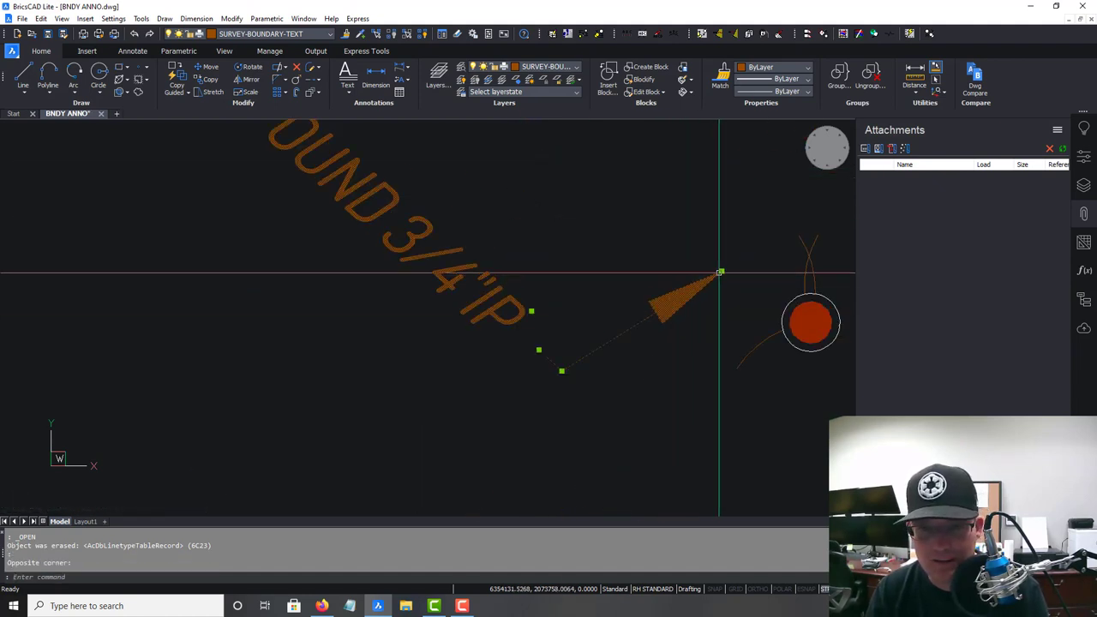
click(721, 271)
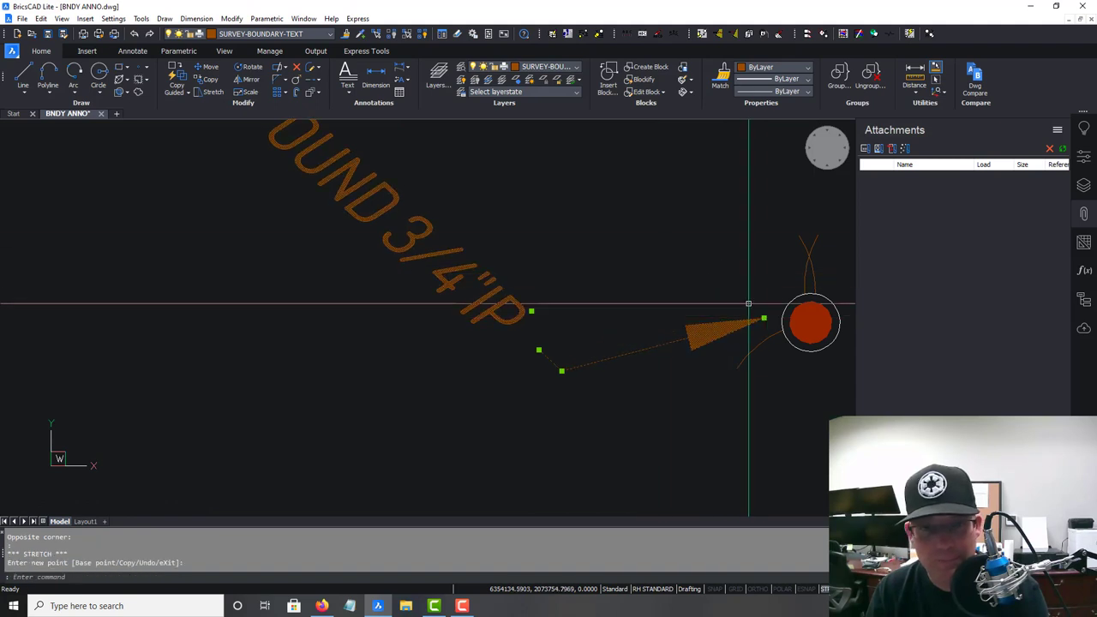
key(Escape)
Step: Set the M1517 callout's landing gap to 0.05 and its text height to 0.1 in the multileader properties
scroll(654, 235, down, 4)
click(636, 280)
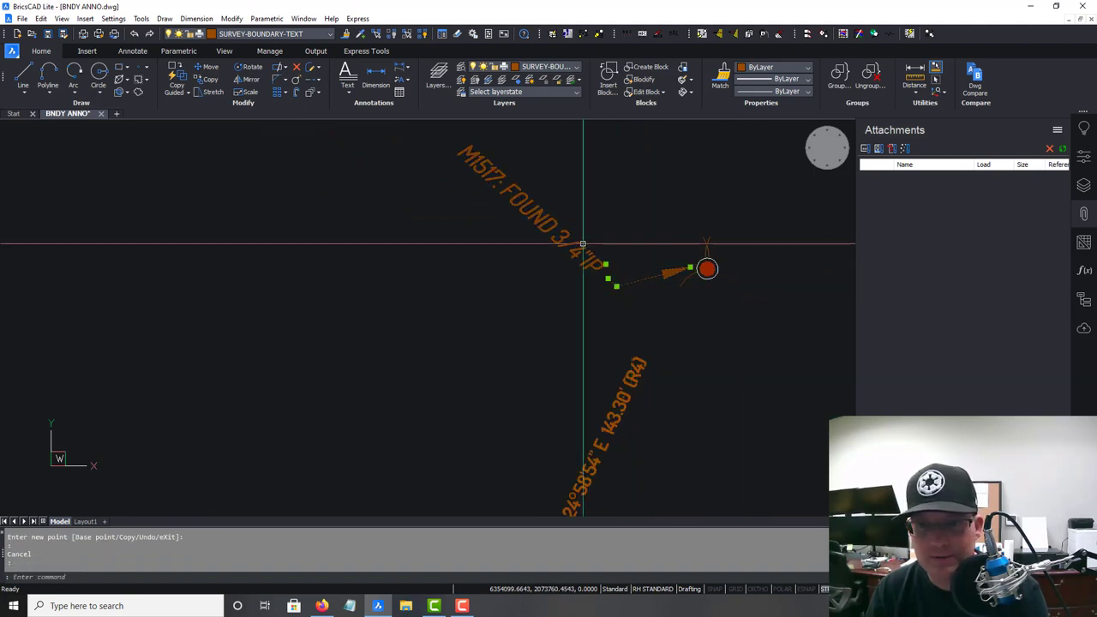
click(1085, 158)
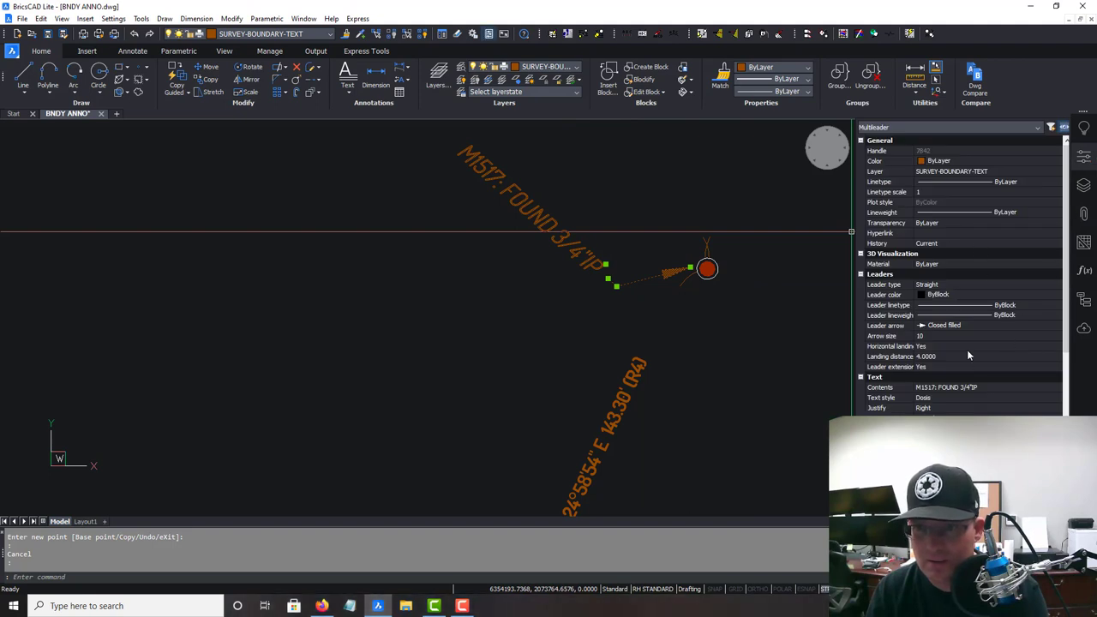
scroll(996, 295, down, 2)
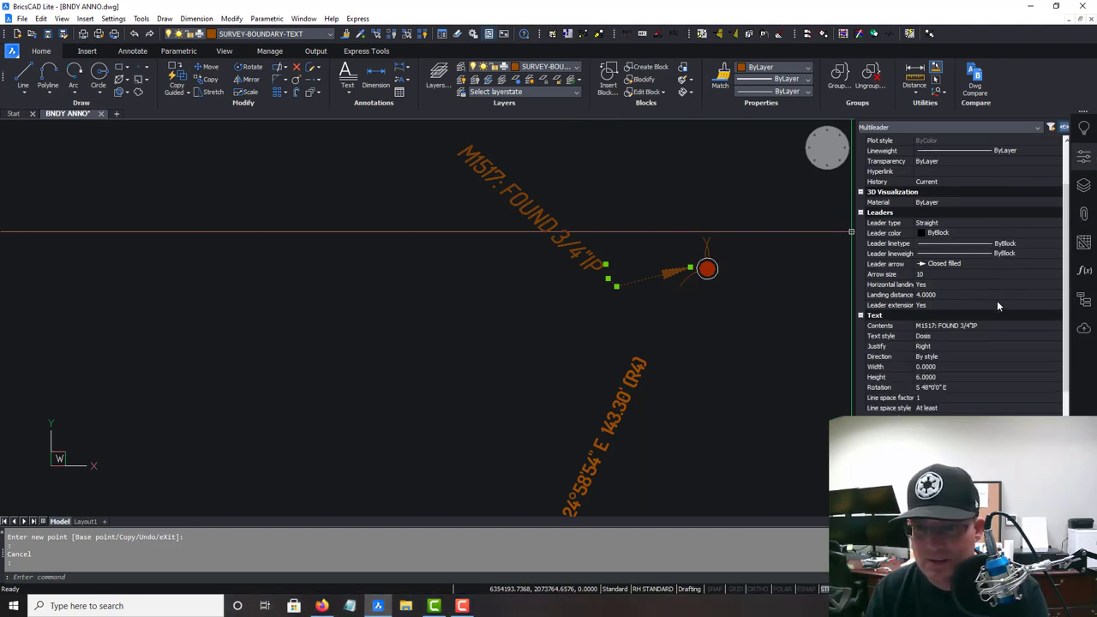
scroll(993, 358, up, 2)
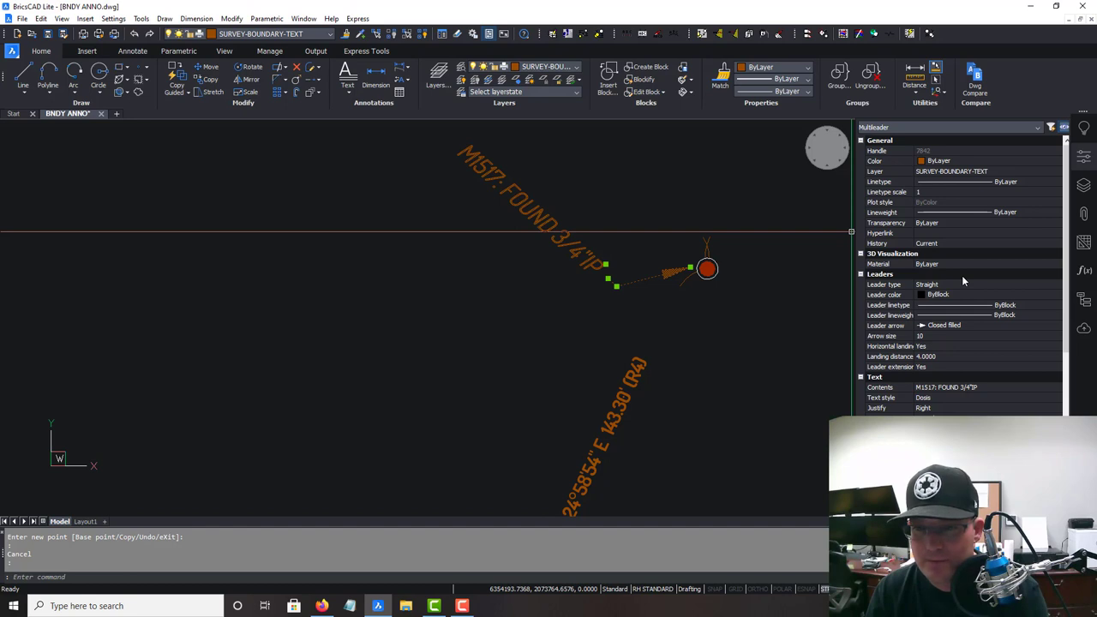
scroll(962, 280, down, 3)
scroll(962, 280, down, 2)
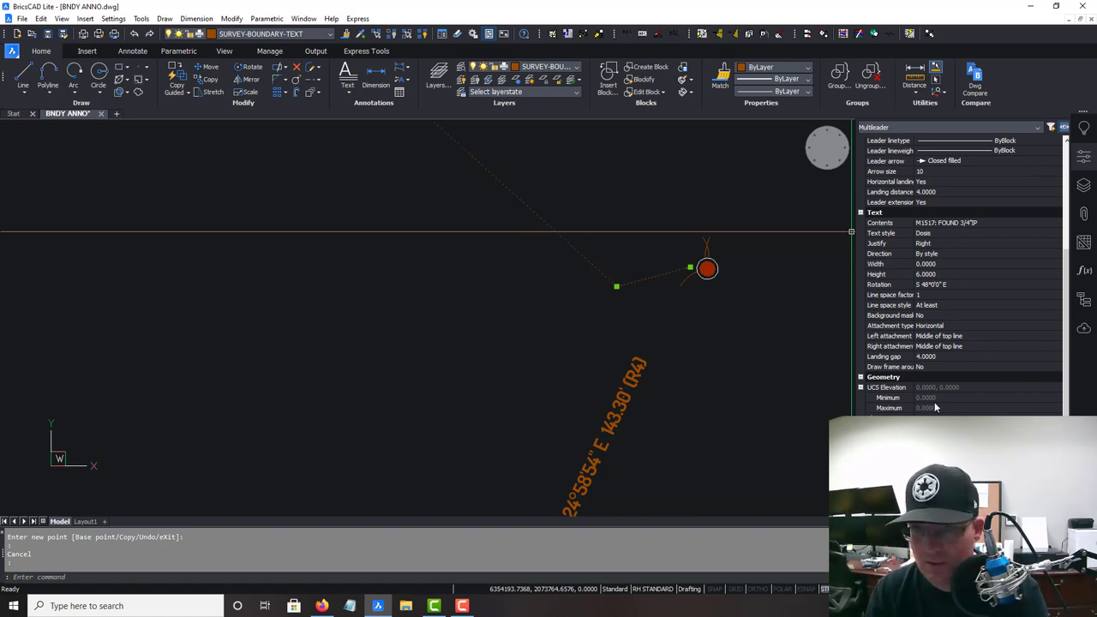
click(953, 356)
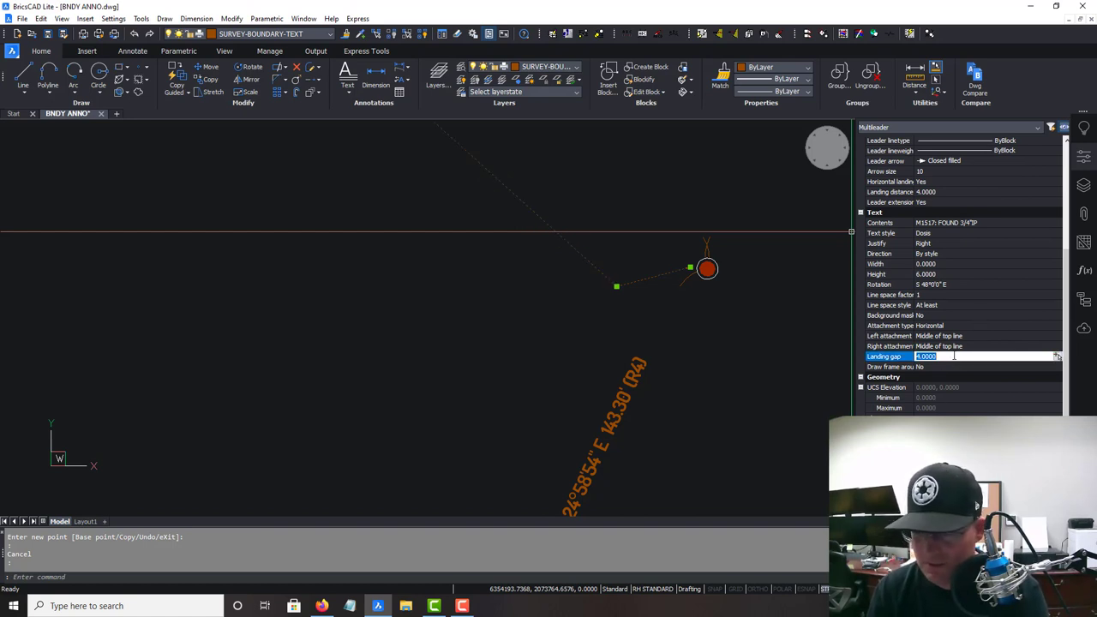
text(0.0)
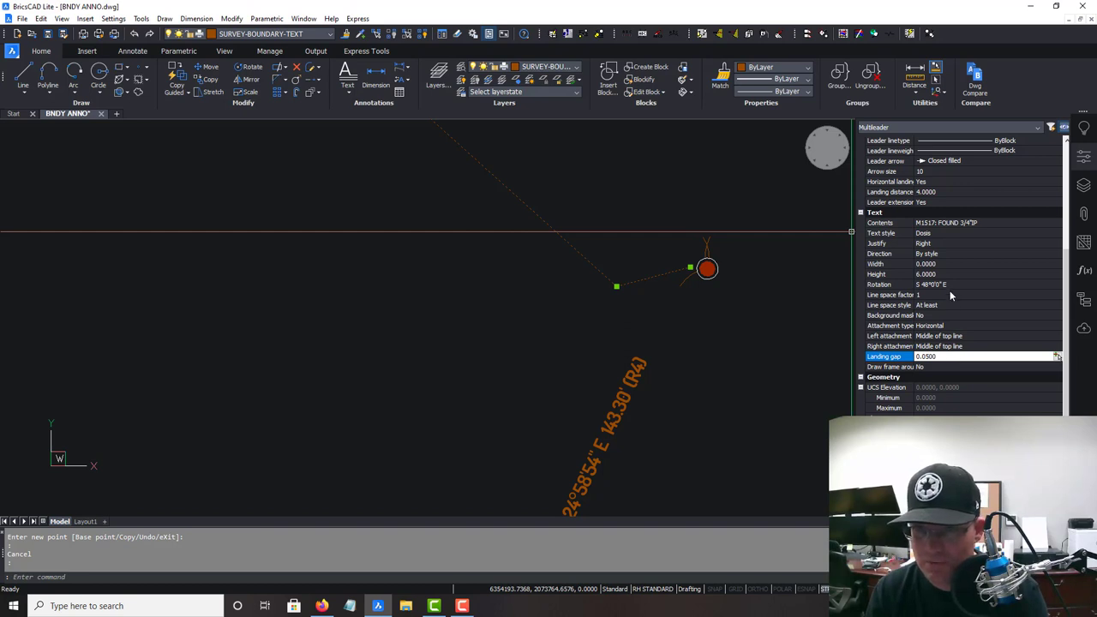
click(959, 274)
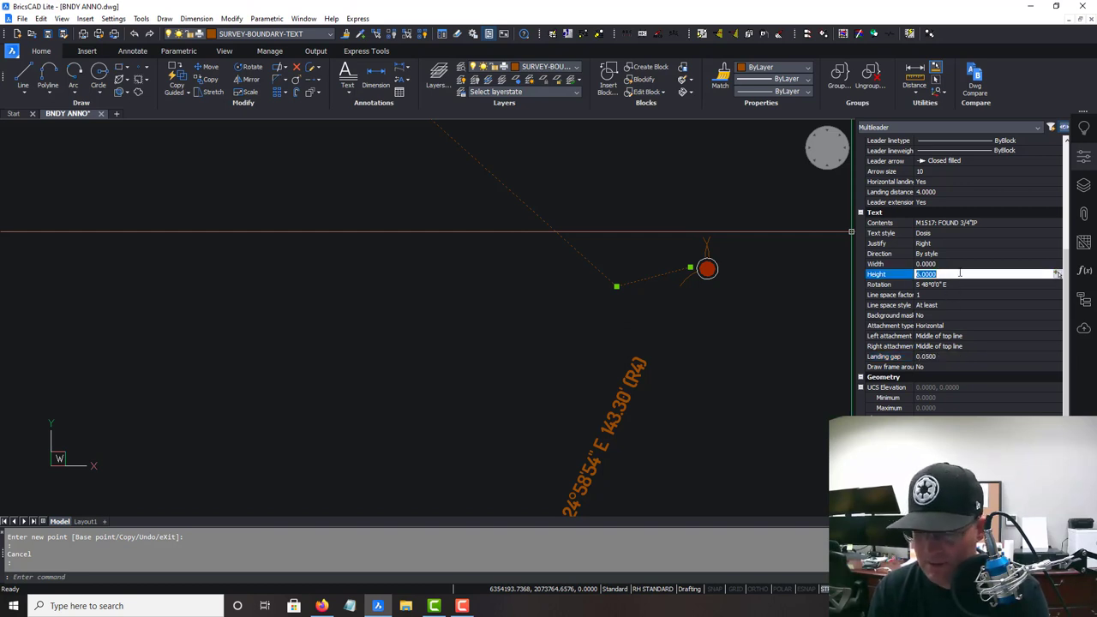
text(0.1)
key(Return)
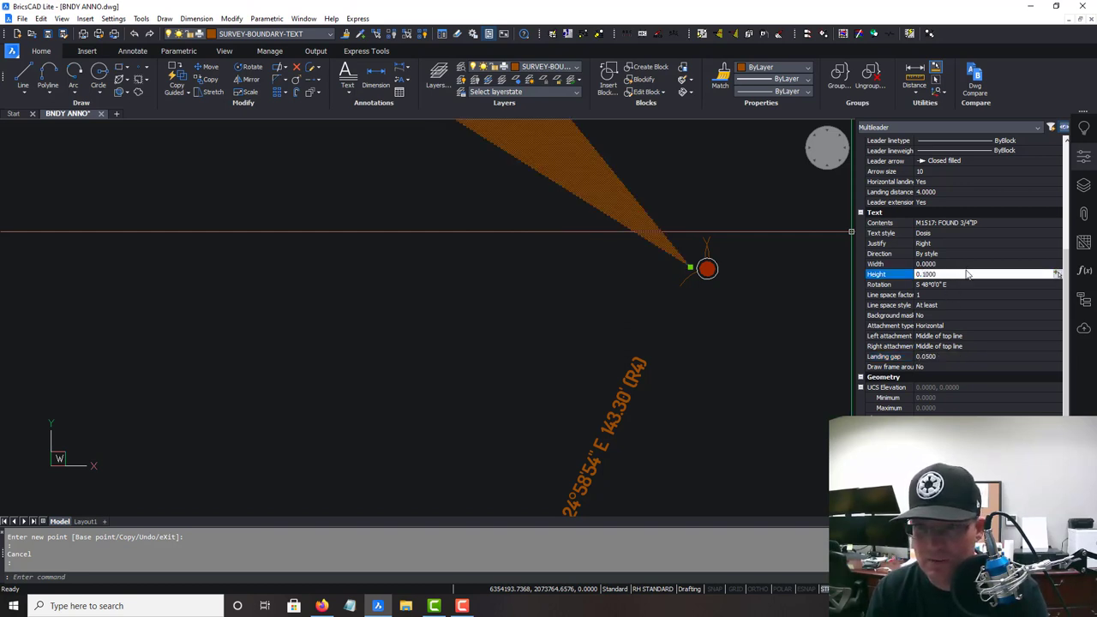
Step: Set the M1517 callout's arrow size to 0.1 and its landing distance to 0.05
scroll(965, 273, up, 4)
click(967, 298)
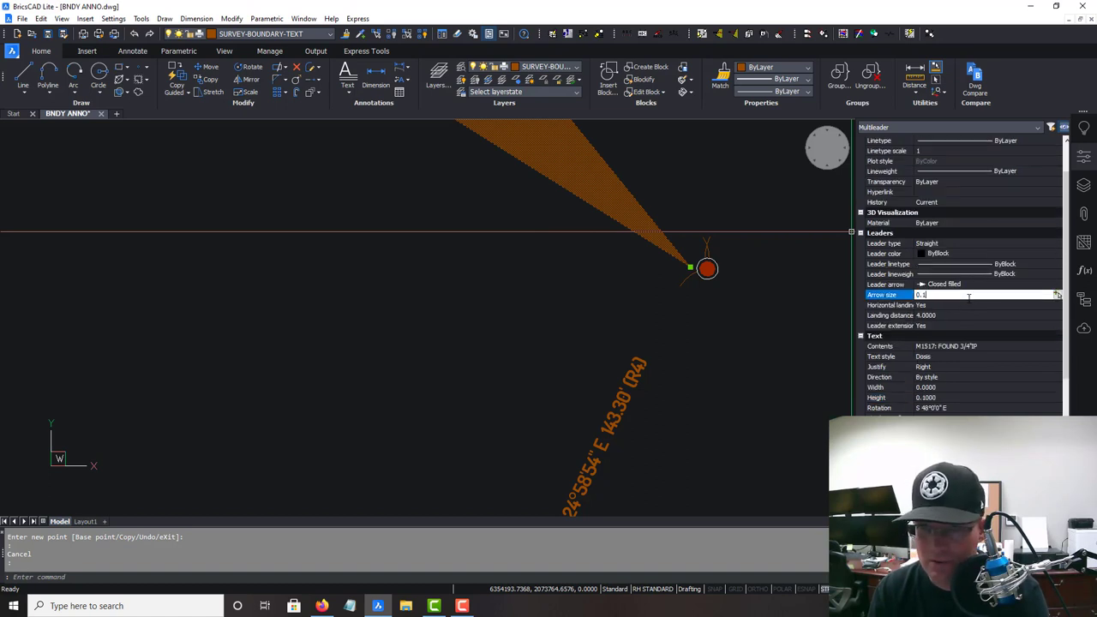
key(Return)
click(956, 316)
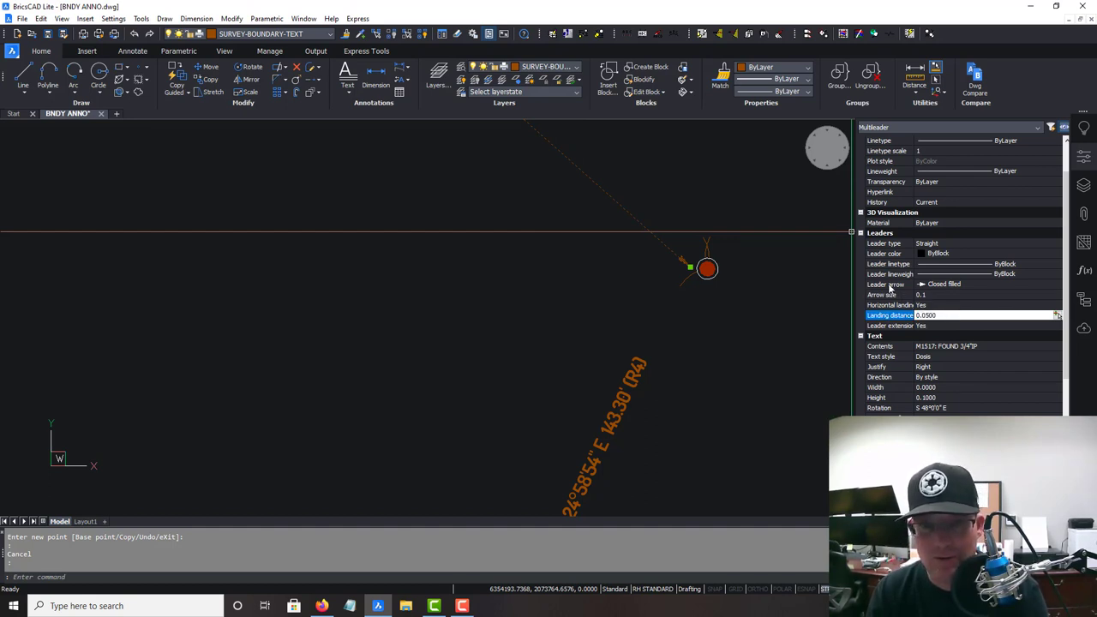
Step: Move the M1517 callout's distant text back beside its monument, keeping the arrow tip at the symbol
scroll(704, 271, down, 5)
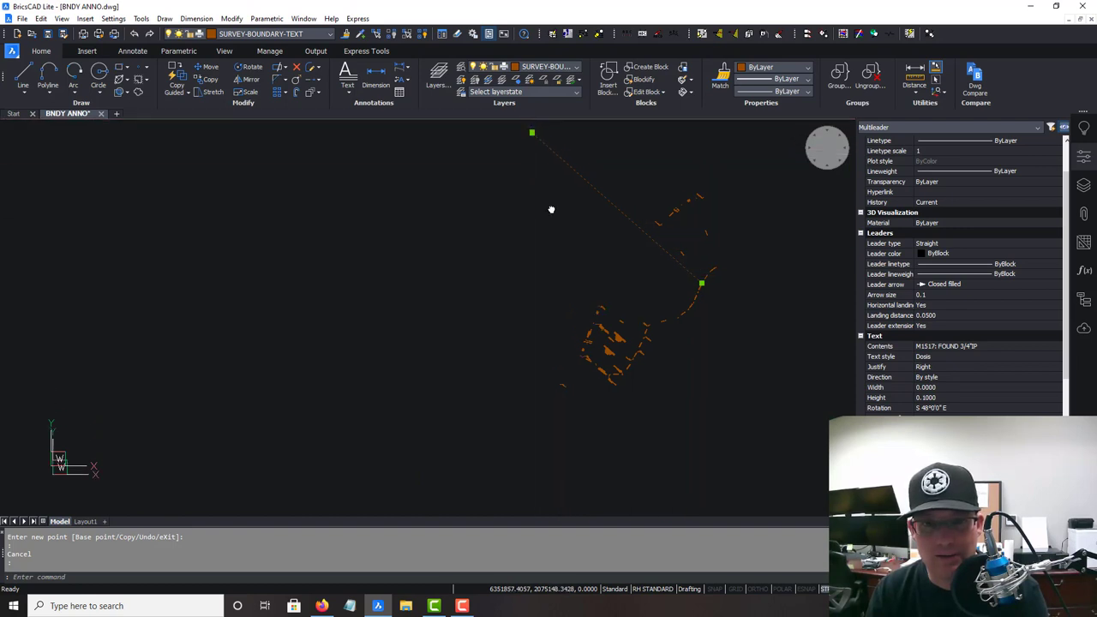
scroll(565, 213, up, 6)
click(567, 185)
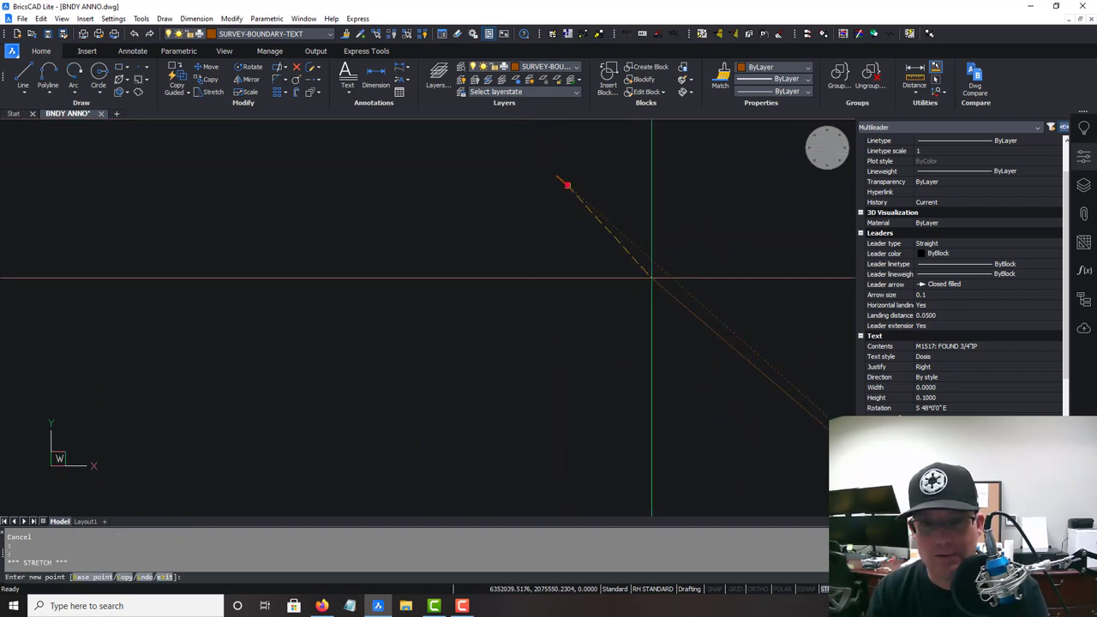
scroll(651, 278, down, 5)
scroll(751, 370, up, 7)
middle_drag(811, 402, 525, 257)
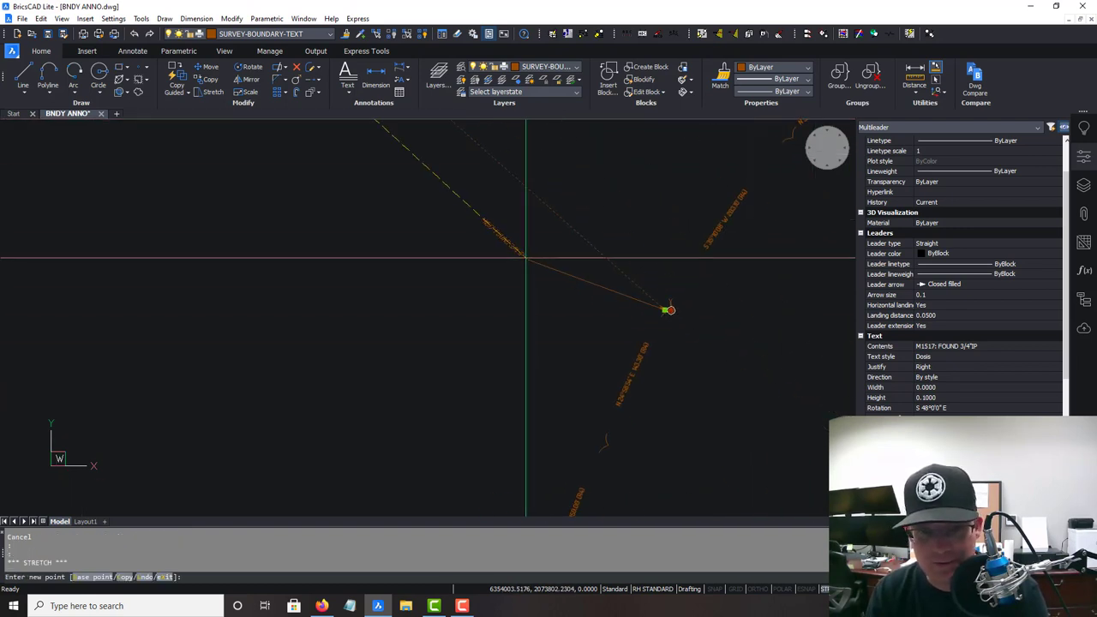
scroll(525, 257, up, 7)
scroll(580, 317, down, 1)
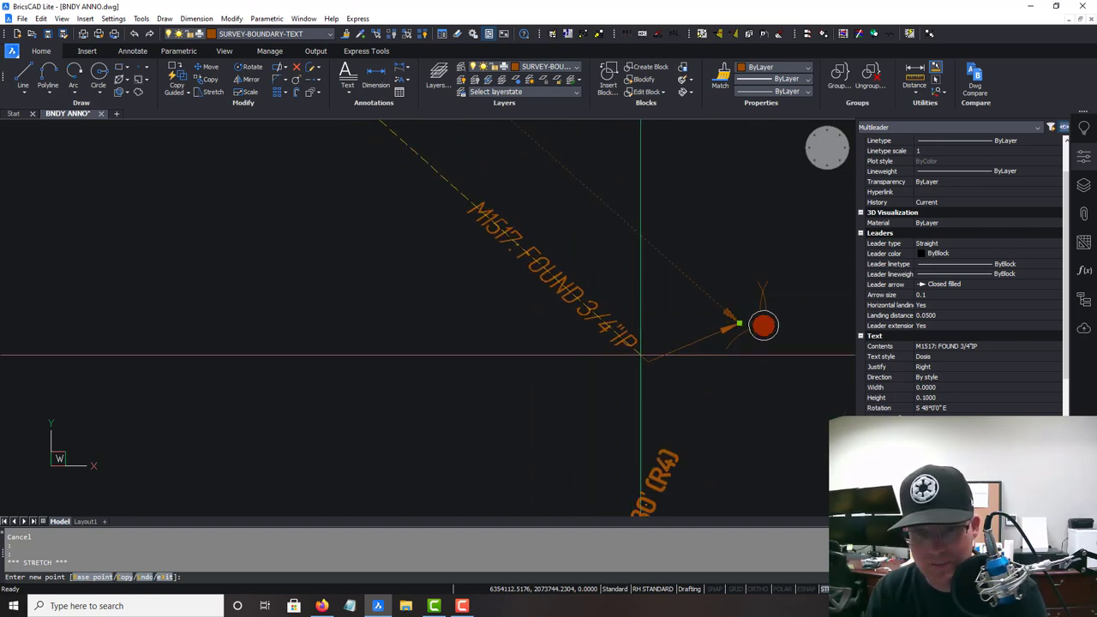
key(Escape)
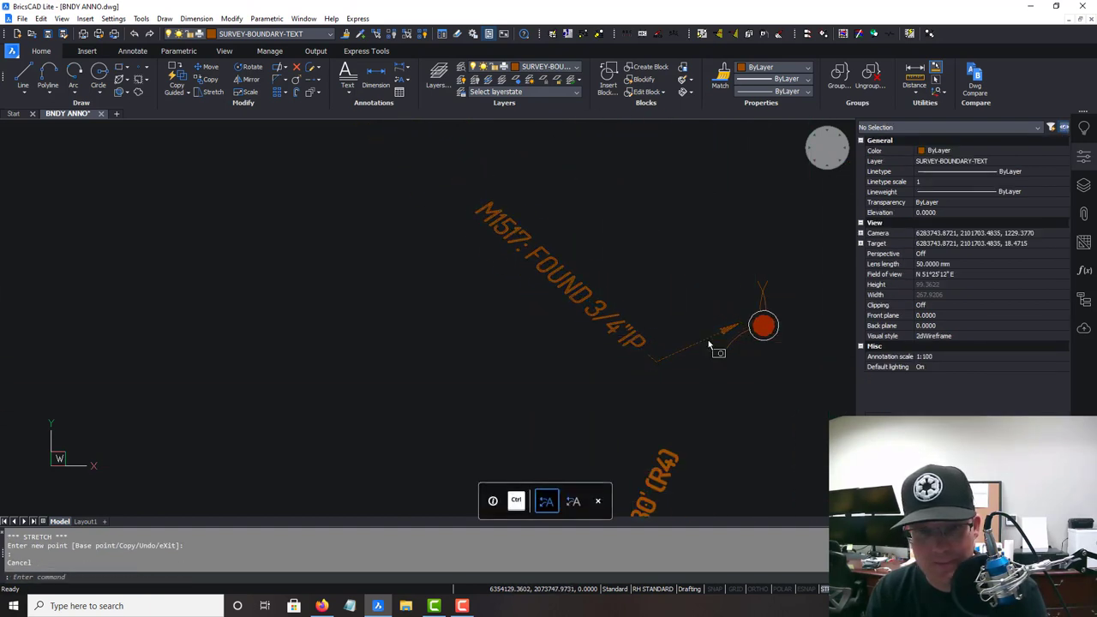
Step: Shift the M1517 callout's text slightly upward so its leader runs flatter to the monument
click(709, 344)
click(648, 360)
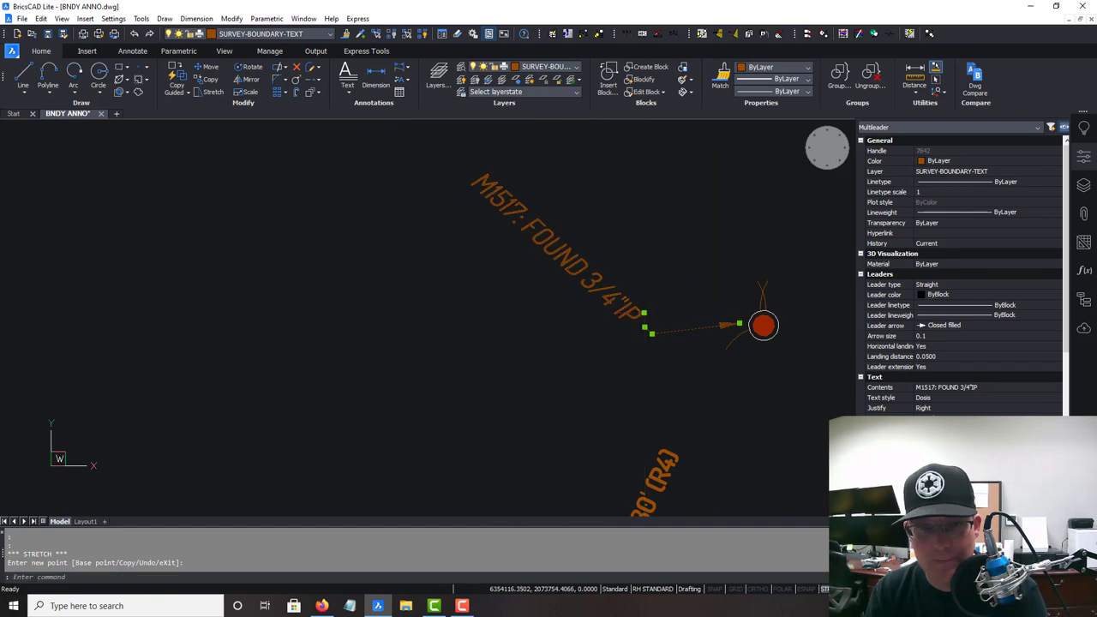
key(Escape)
Step: Match the M1517 callout's properties onto the M116: FOUND 3/4" IRON PIPE callout near the road curve
scroll(660, 315, down, 3)
click(722, 78)
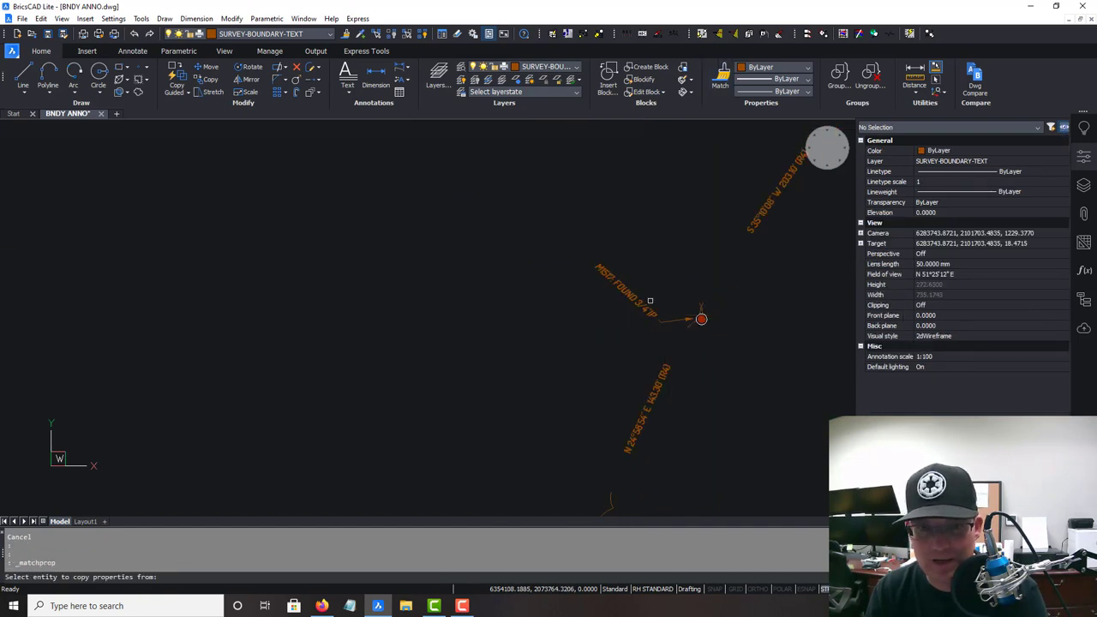
scroll(651, 305, down, 4)
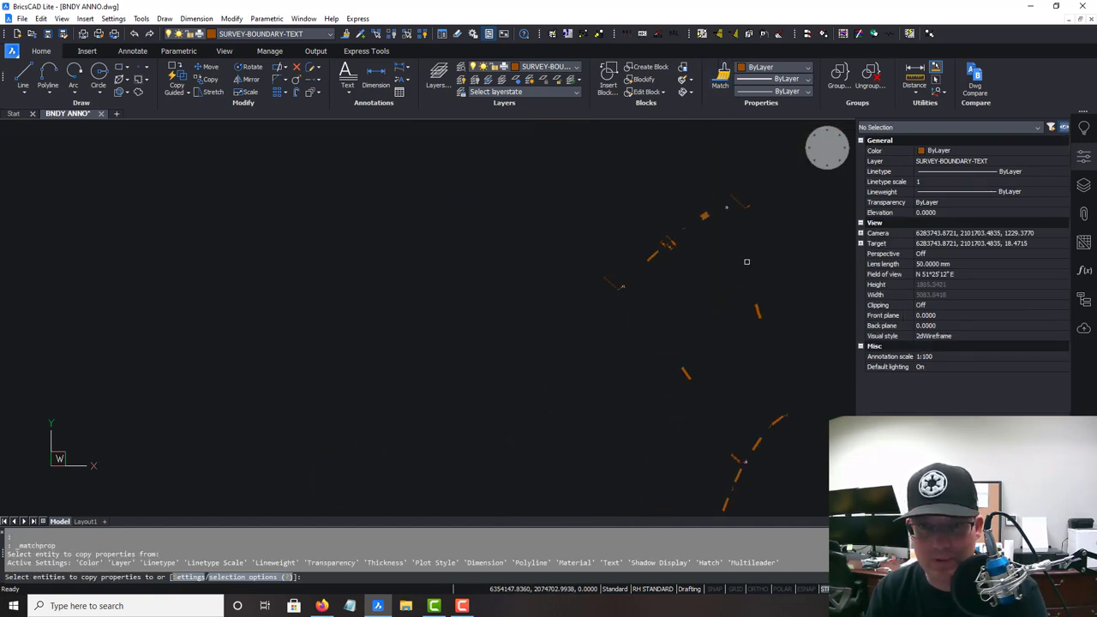
scroll(612, 337, up, 6)
click(633, 368)
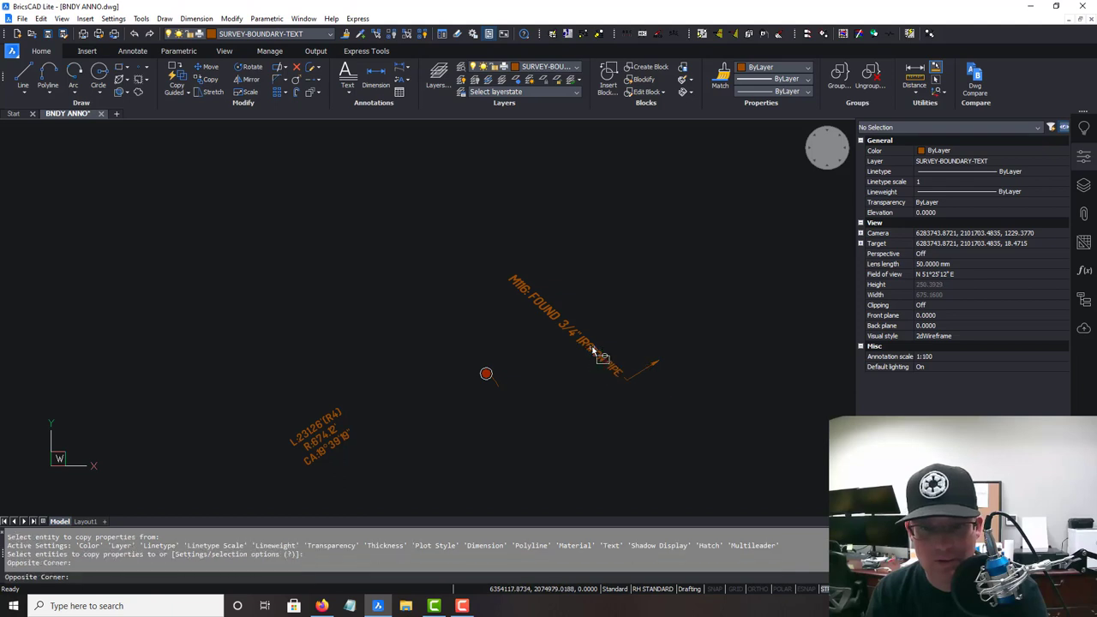
click(602, 358)
key(Escape)
Step: Stretch the M116 callout's arrow tip to the edge of its monument symbol and move its text farther from the monument
click(627, 372)
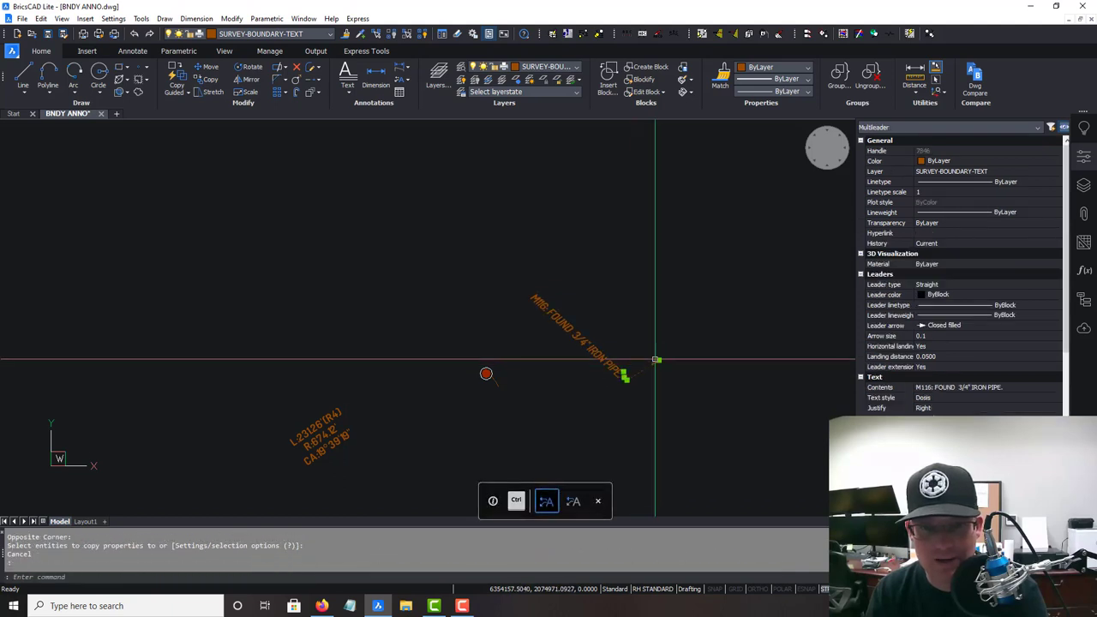
click(656, 359)
scroll(523, 357, up, 3)
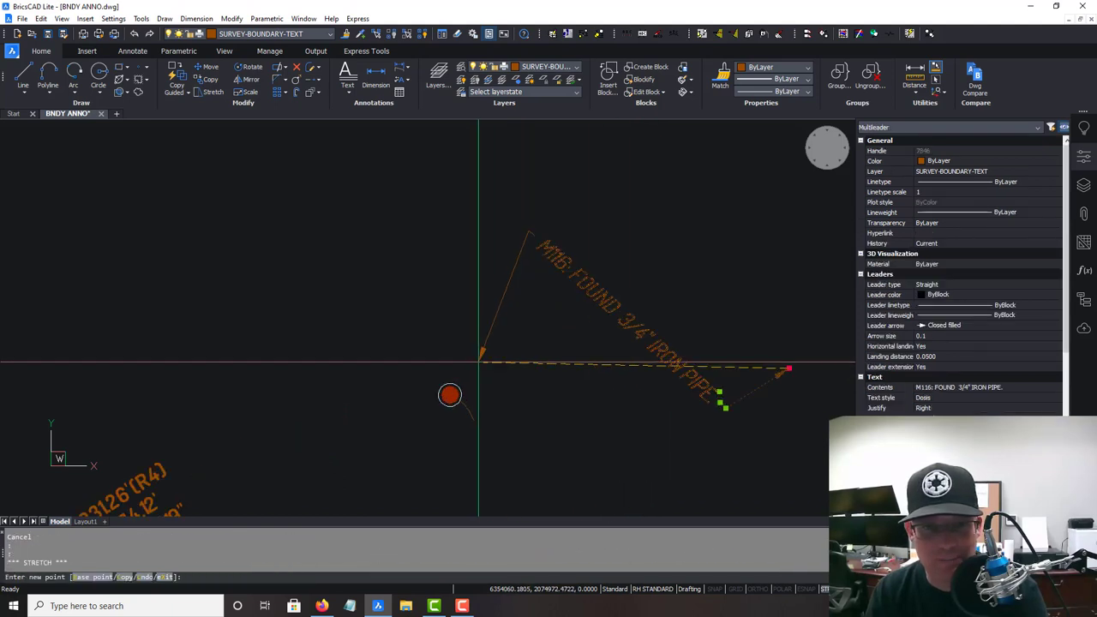
scroll(446, 401, up, 4)
click(434, 421)
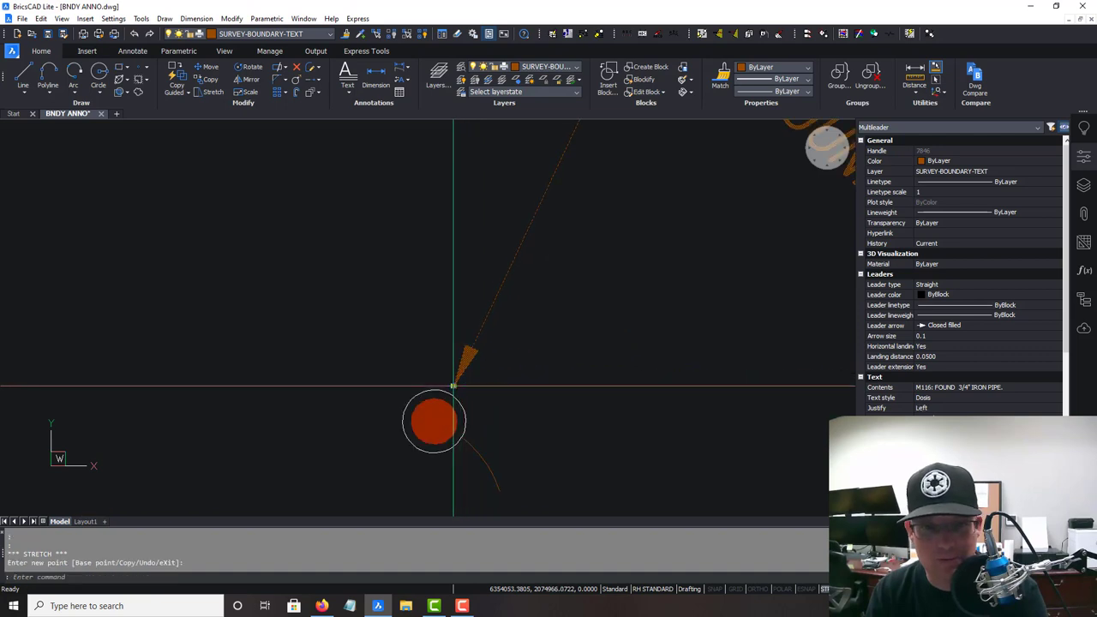
scroll(453, 386, down, 3)
click(554, 284)
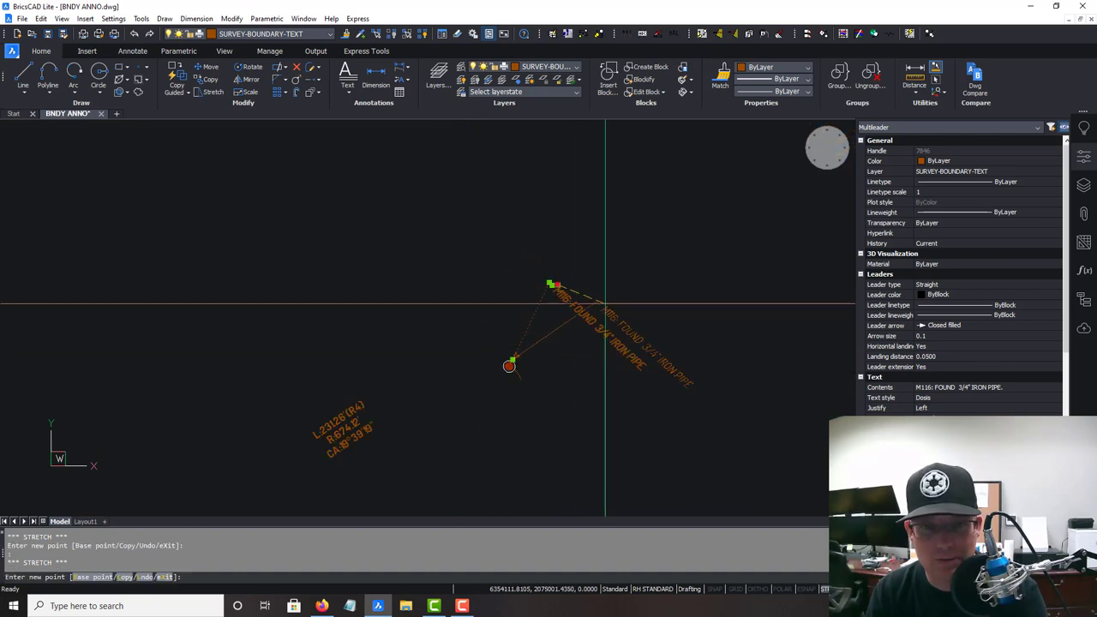
key(Escape)
Step: Match the M116 callout's properties onto the M105: FOUND 1" IRON BAR callout
click(720, 77)
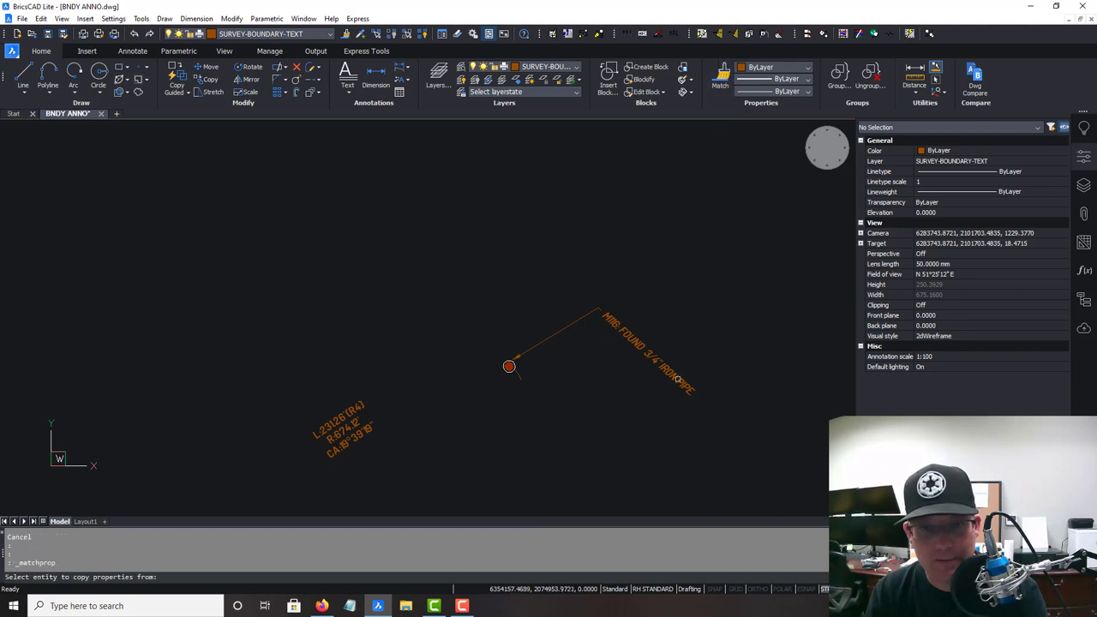
click(676, 378)
scroll(677, 379, down, 3)
scroll(628, 310, up, 3)
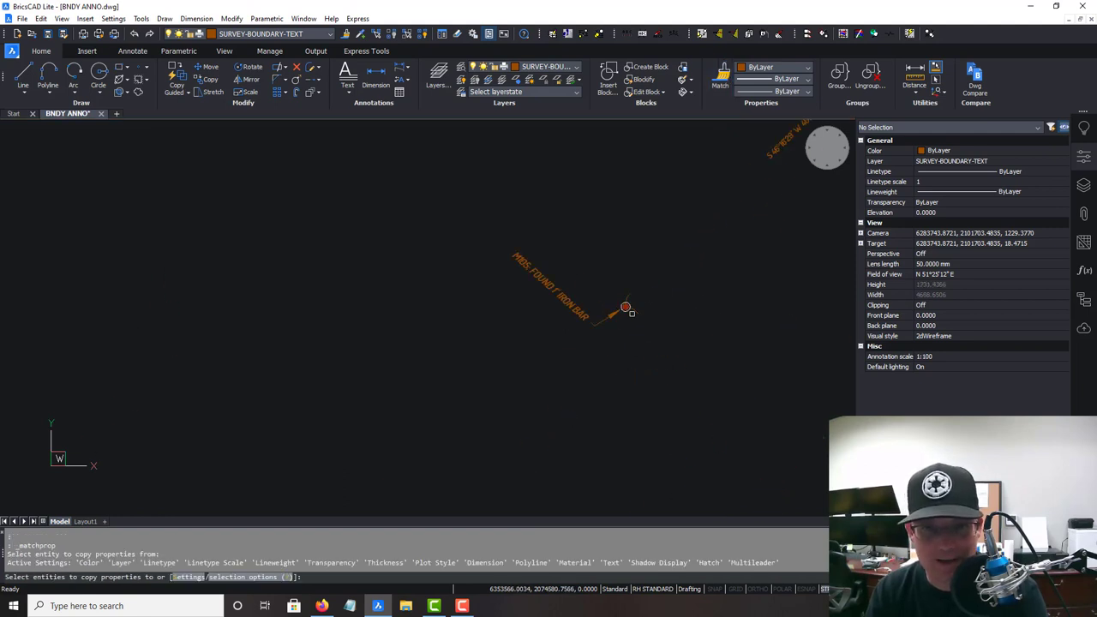
scroll(628, 310, up, 2)
drag(588, 284, 548, 309)
scroll(561, 317, down, 3)
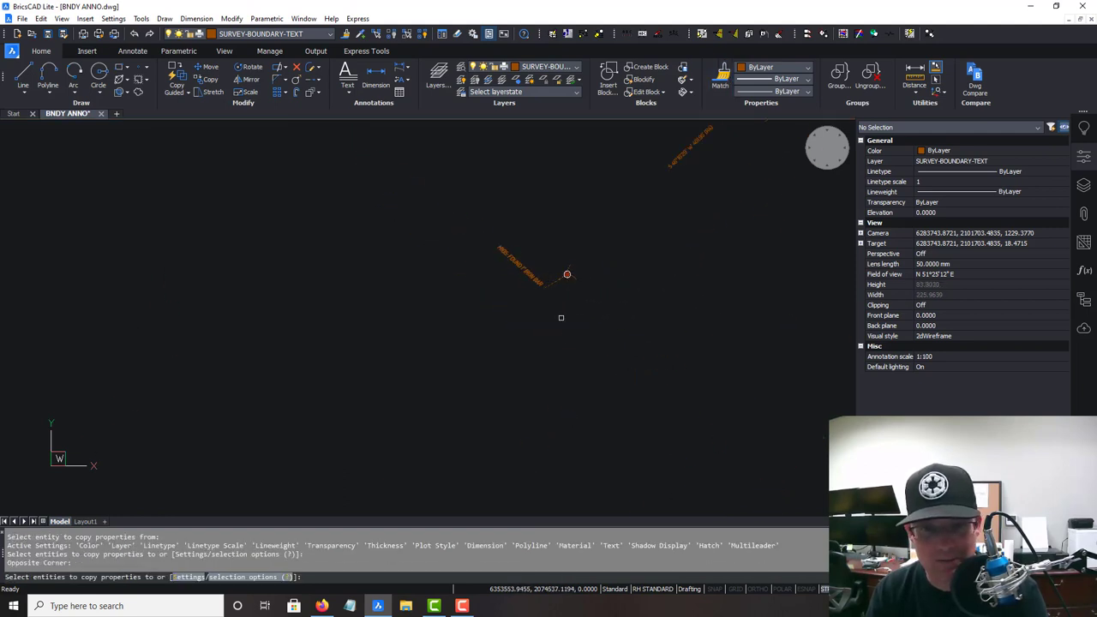
Step: Apply the M116 callout's properties to the found-monument callouts along the boundary curve, including M126: FOUND 3/4"IP
scroll(561, 318, down, 3)
scroll(637, 248, up, 4)
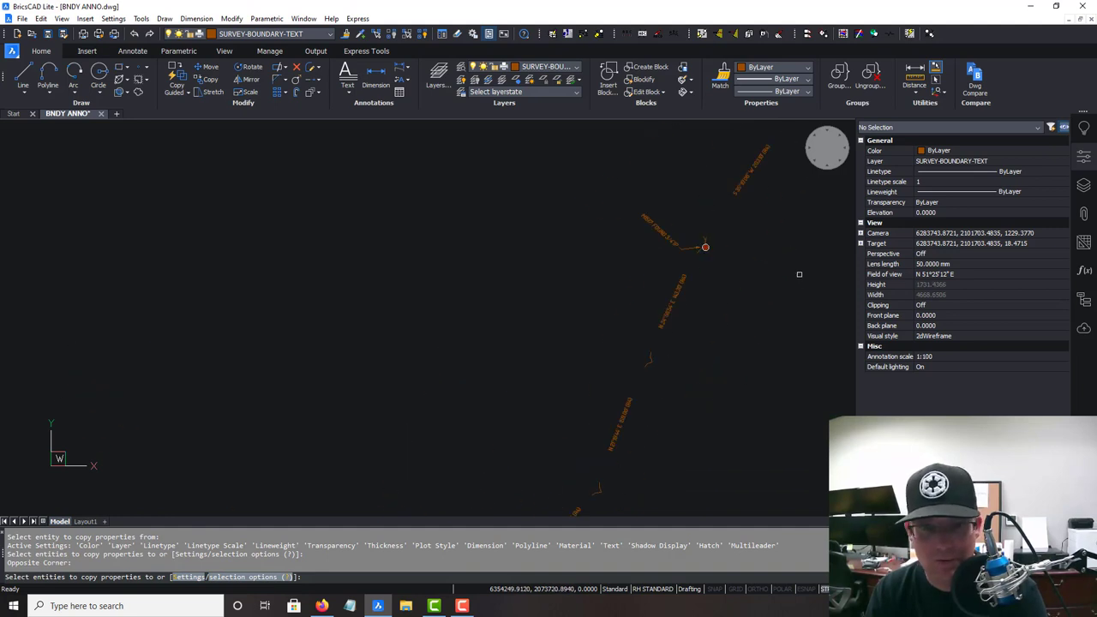
scroll(731, 254, up, 3)
scroll(584, 296, down, 4)
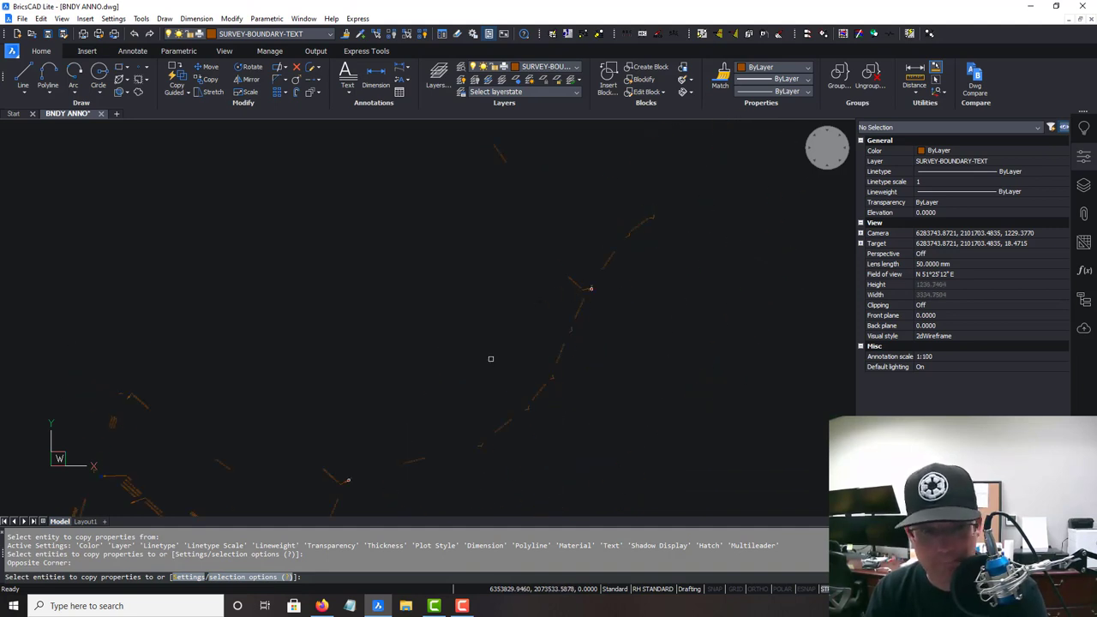
scroll(531, 343, up, 5)
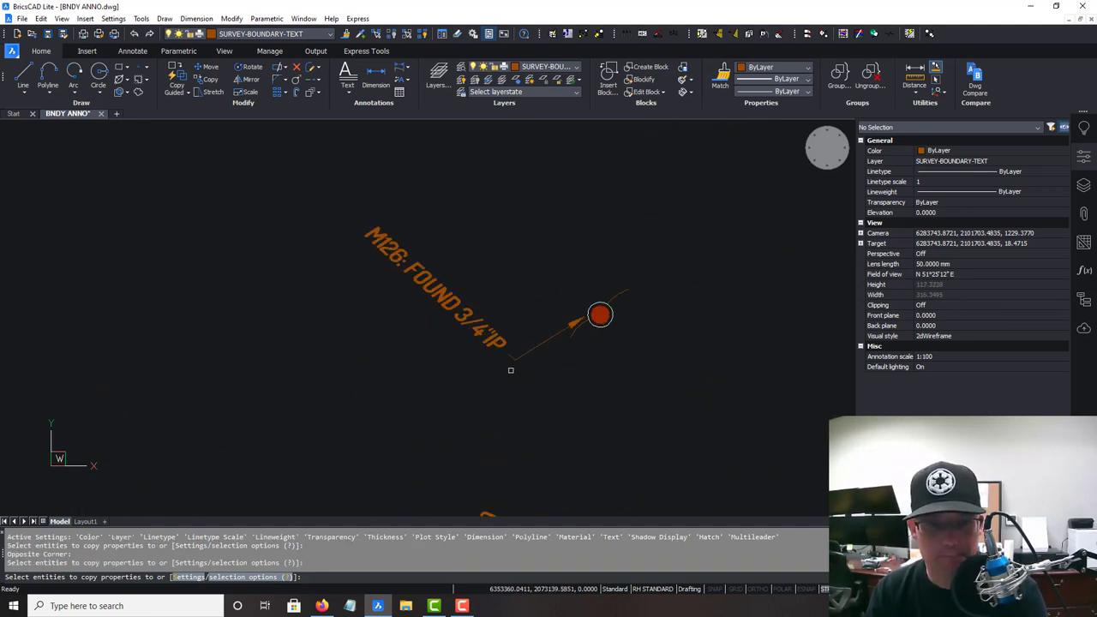
scroll(510, 370, down, 5)
click(642, 285)
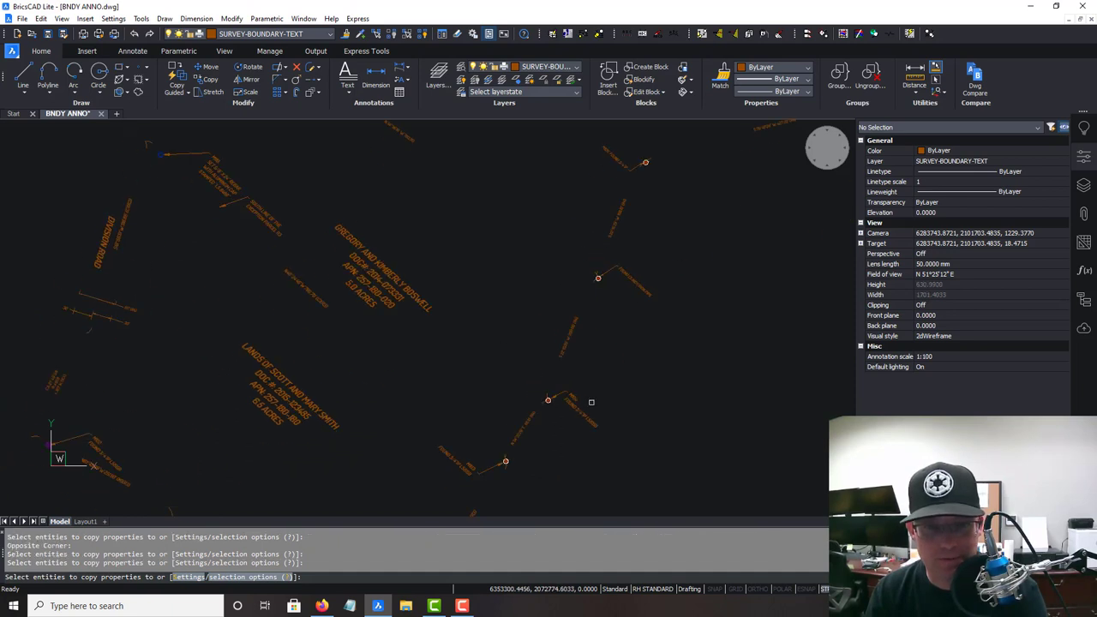
Step: Match the same properties onto the M104 and M103 callouts and the yellow plastic cap iron pipe callouts near the Stanislaus River Levee
click(590, 425)
click(577, 402)
middle_drag(588, 426, 852, 171)
click(740, 211)
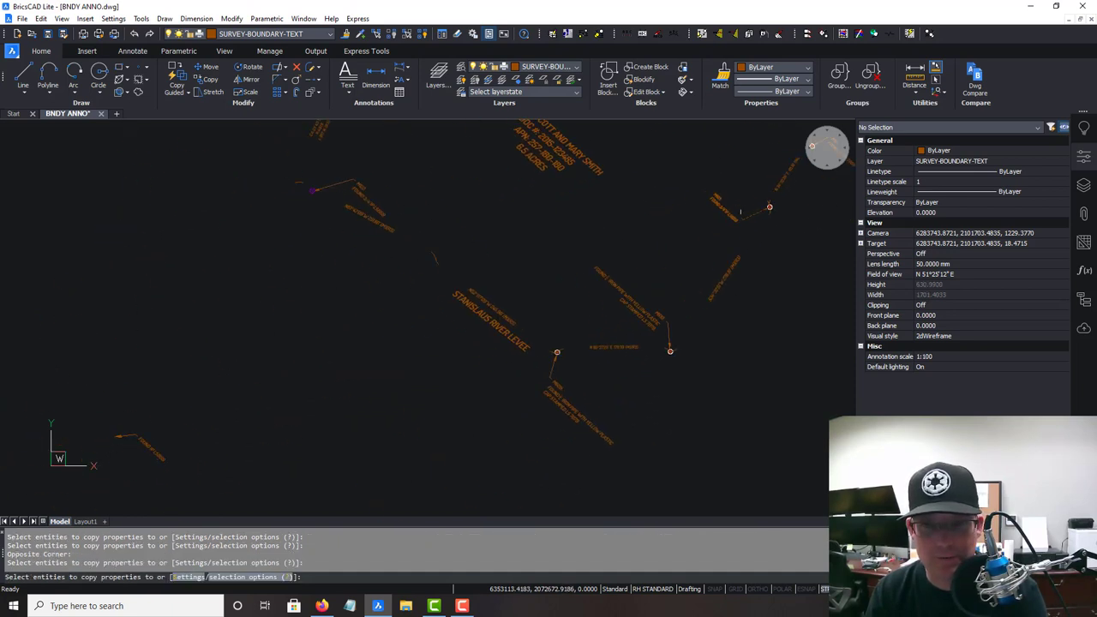
click(651, 299)
click(624, 312)
click(569, 413)
Step: Match the same properties onto the M122 callout and the callouts east of Division Road, and end the property matching
middle_drag(342, 260, 557, 428)
click(572, 356)
mouse_move(627, 291)
middle_down()
mouse_move(629, 337)
mouse_move(606, 383)
middle_up()
click(688, 188)
click(732, 234)
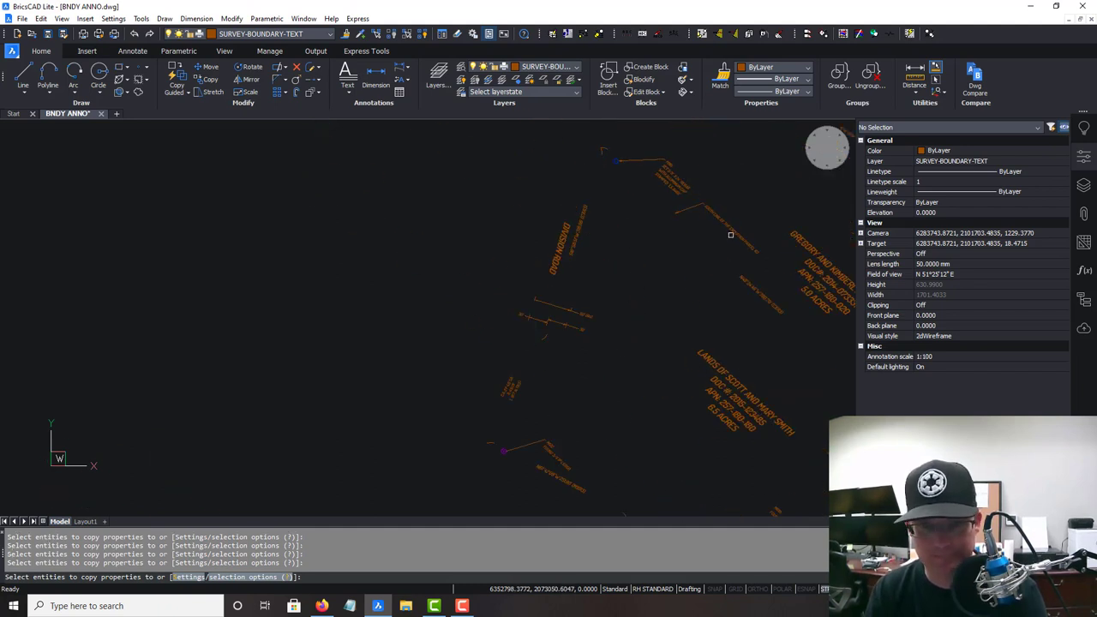
scroll(653, 348, down, 1)
middle_drag(641, 468, 610, 325)
scroll(610, 325, down, 2)
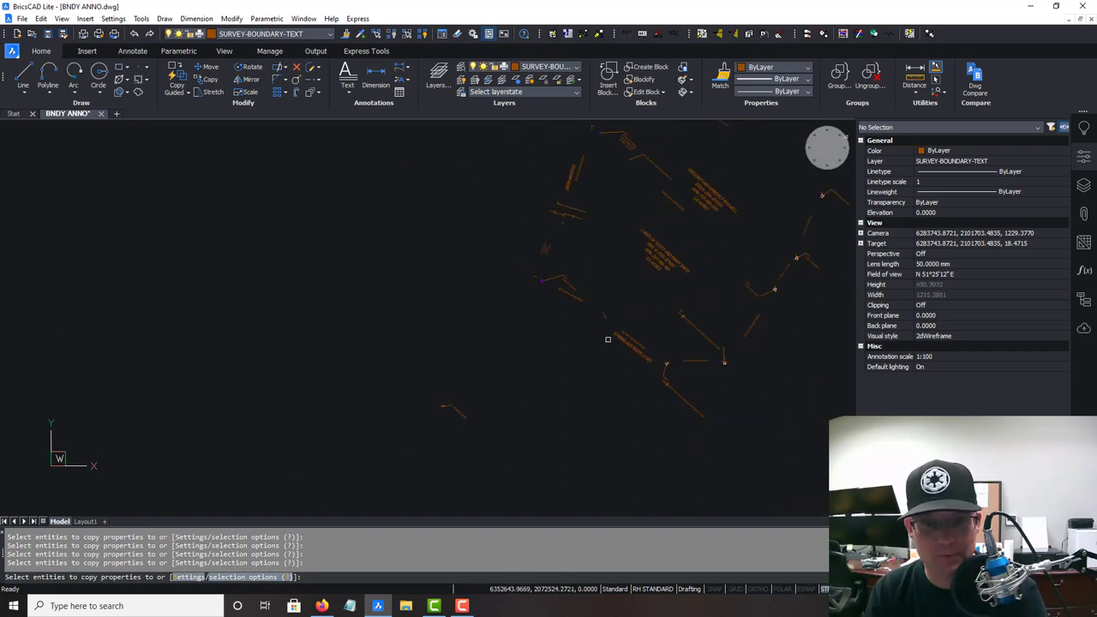
middle_drag(634, 321, 568, 459)
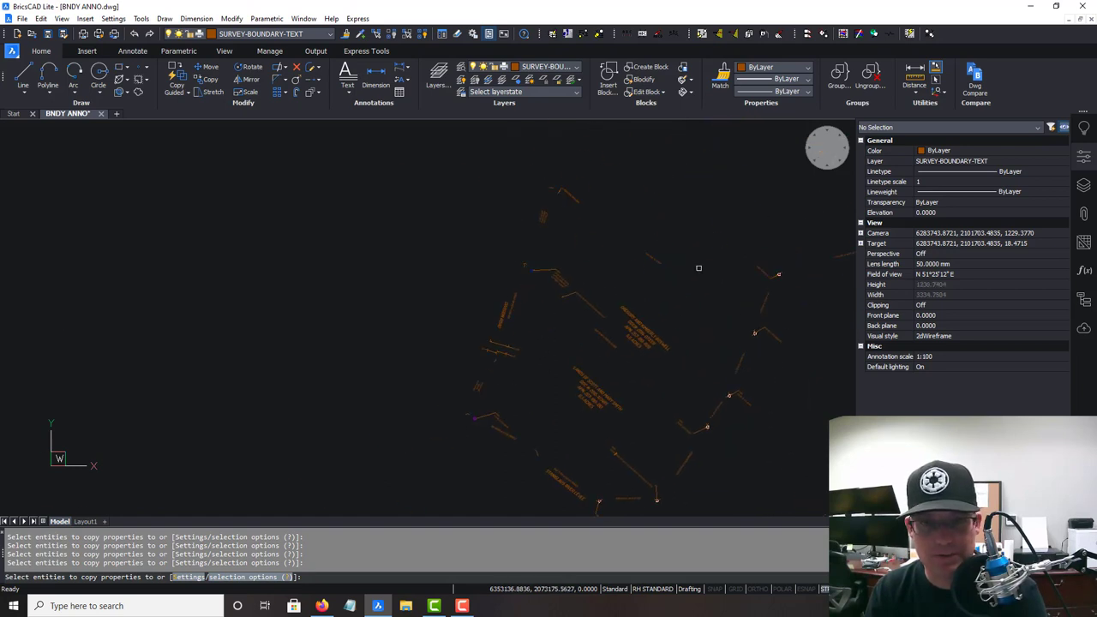
key(Escape)
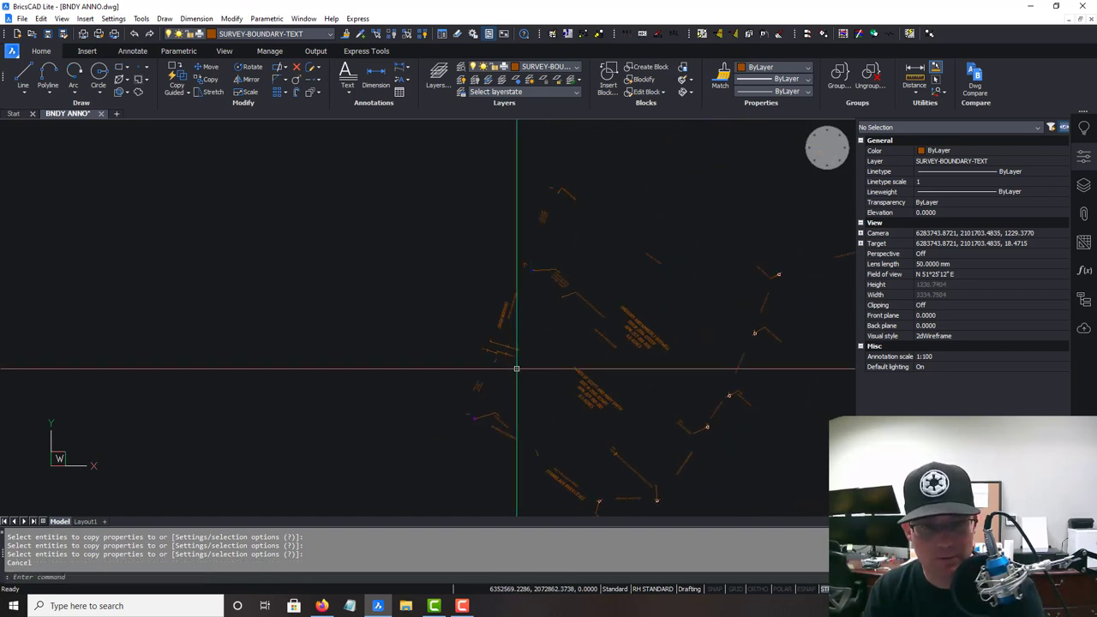
Step: Move the text of the eastern 30' Division Road dimension between its arrows
scroll(441, 299, up, 10)
click(654, 317)
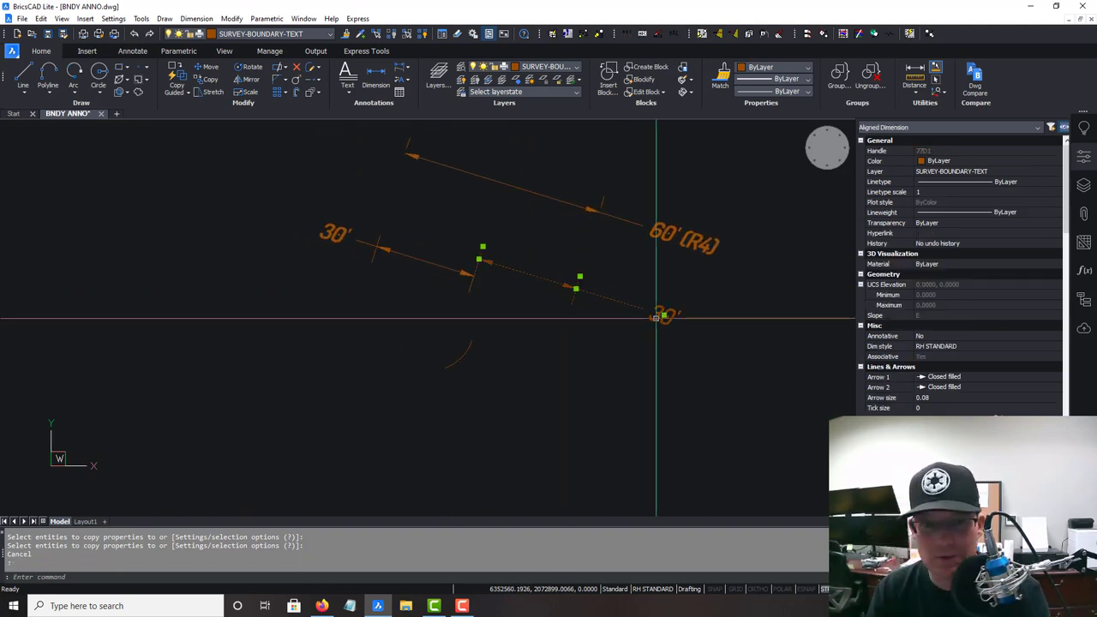
click(657, 314)
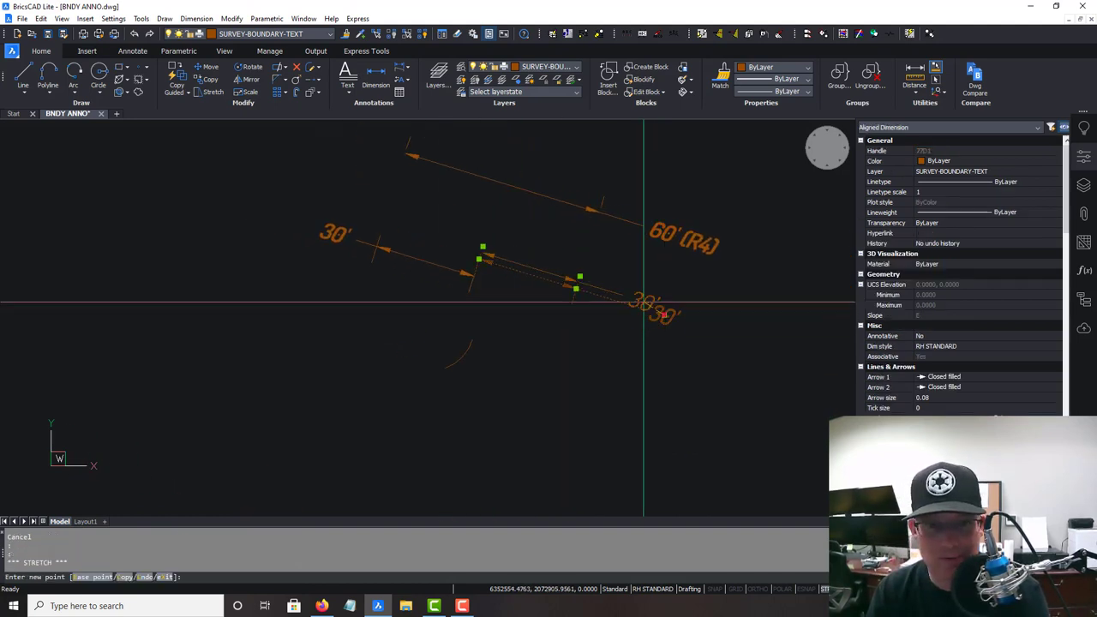
click(531, 276)
key(Escape)
Step: Move the text of the western 30' Division Road dimension between its arrows
click(337, 236)
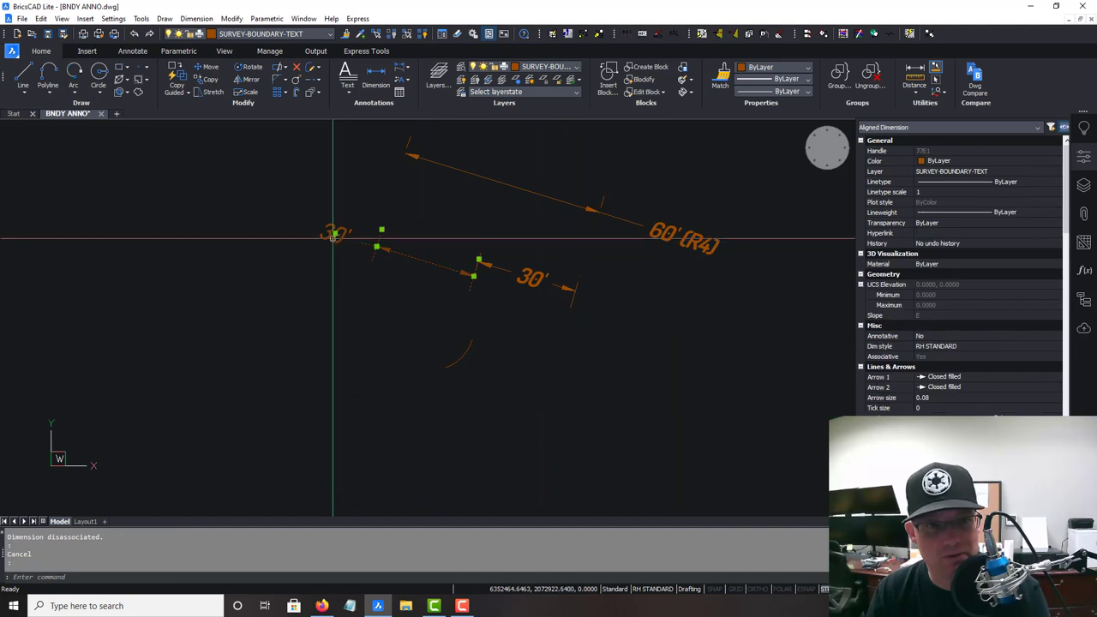
click(334, 233)
click(423, 260)
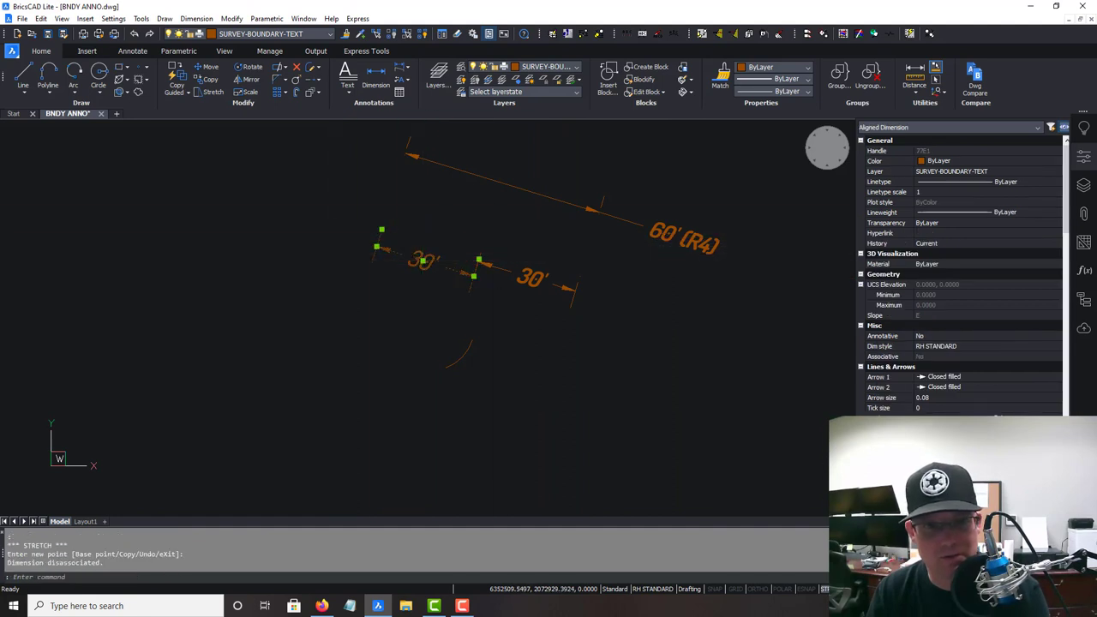
middle_drag(503, 207, 504, 306)
key(Escape)
click(667, 333)
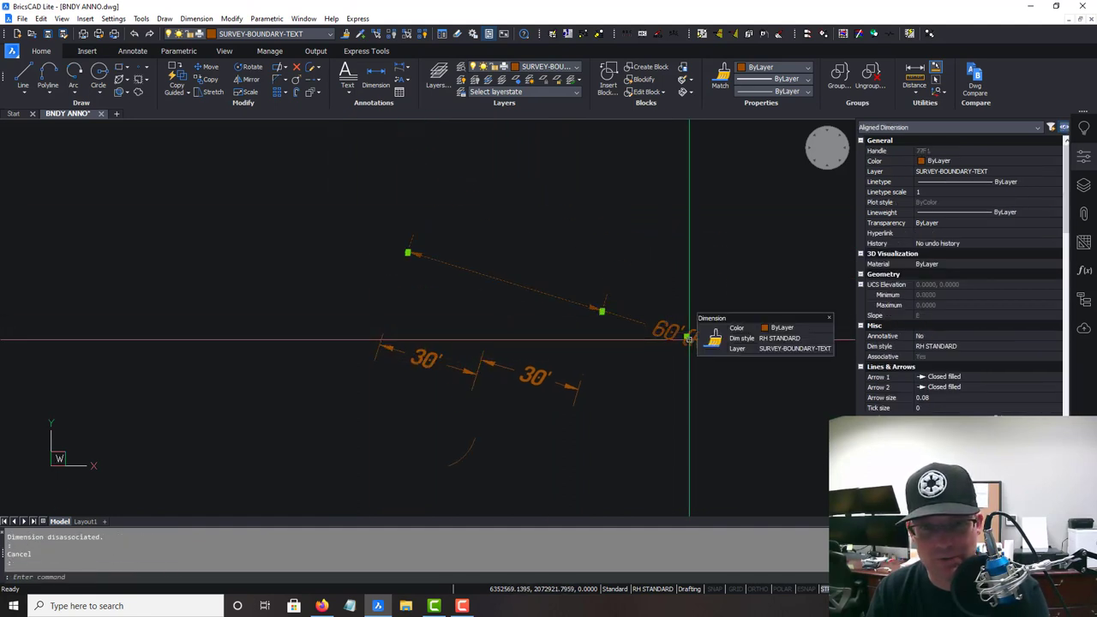
click(686, 337)
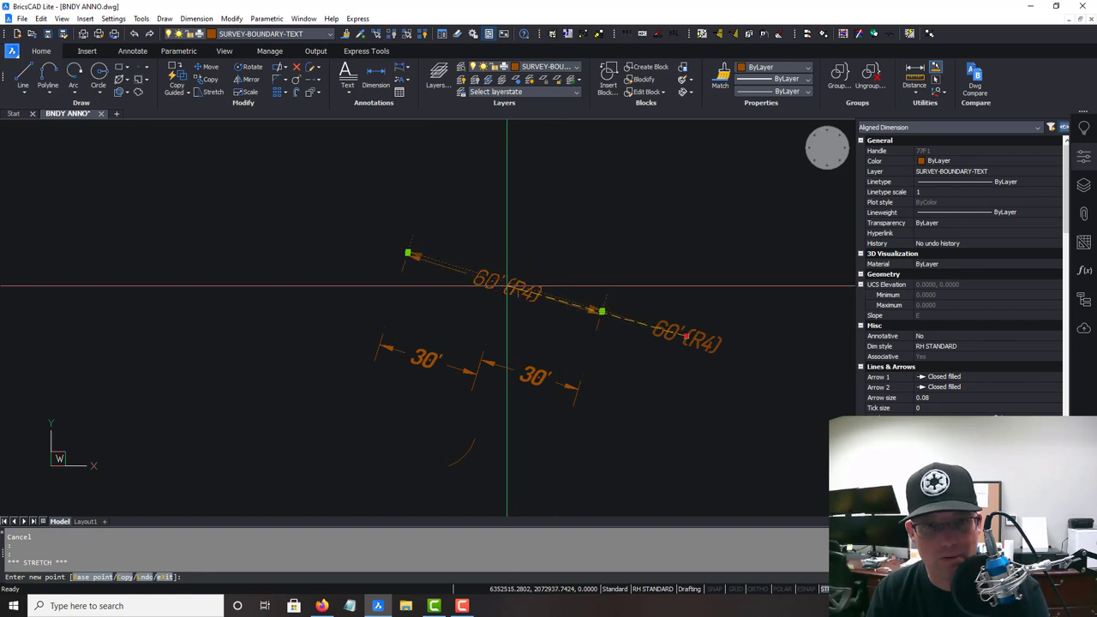
key(Escape)
key(Escape)
Step: Save the BNDY ANNO drawing with the whole boundary annotation in view
scroll(661, 343, down, 5)
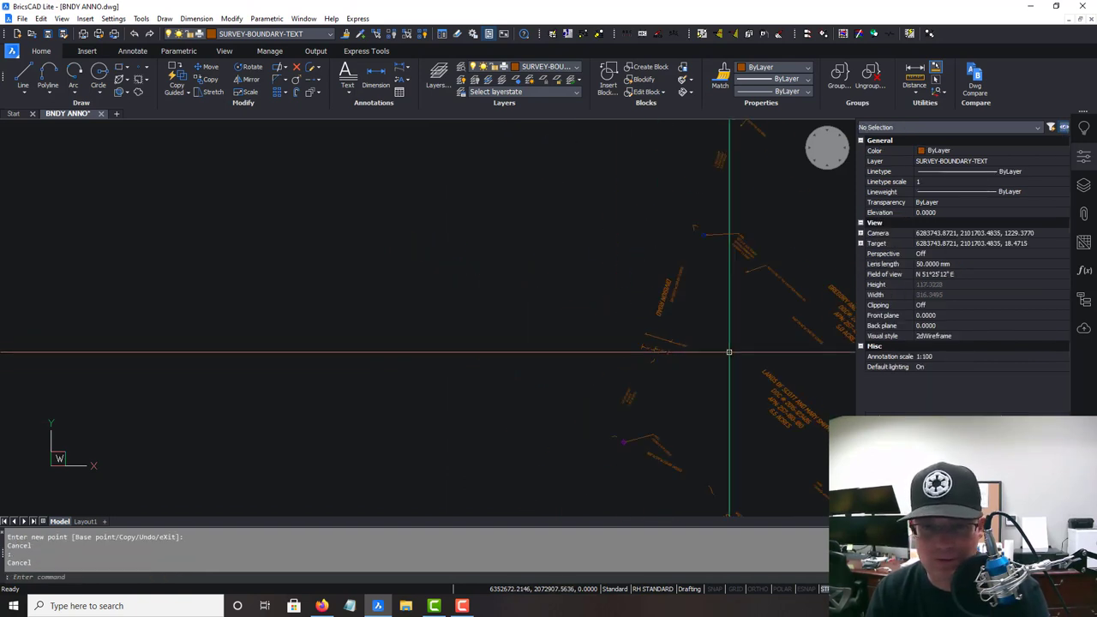
middle_drag(728, 352, 608, 280)
scroll(624, 280, down, 3)
middle_drag(754, 346, 636, 414)
scroll(664, 390, down, 2)
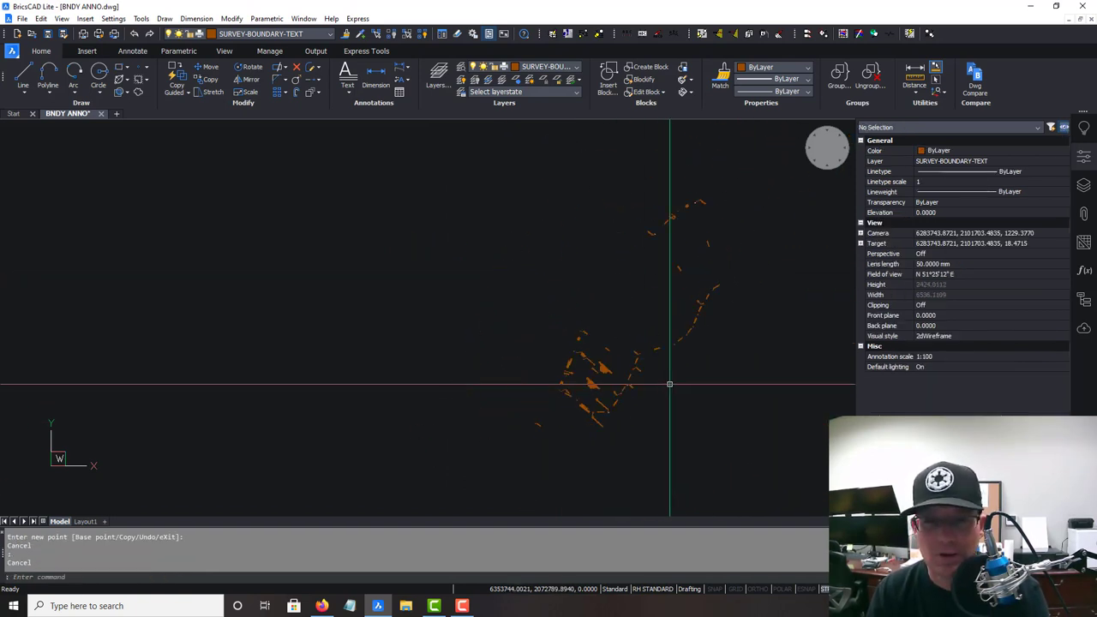
middle_drag(768, 379, 658, 368)
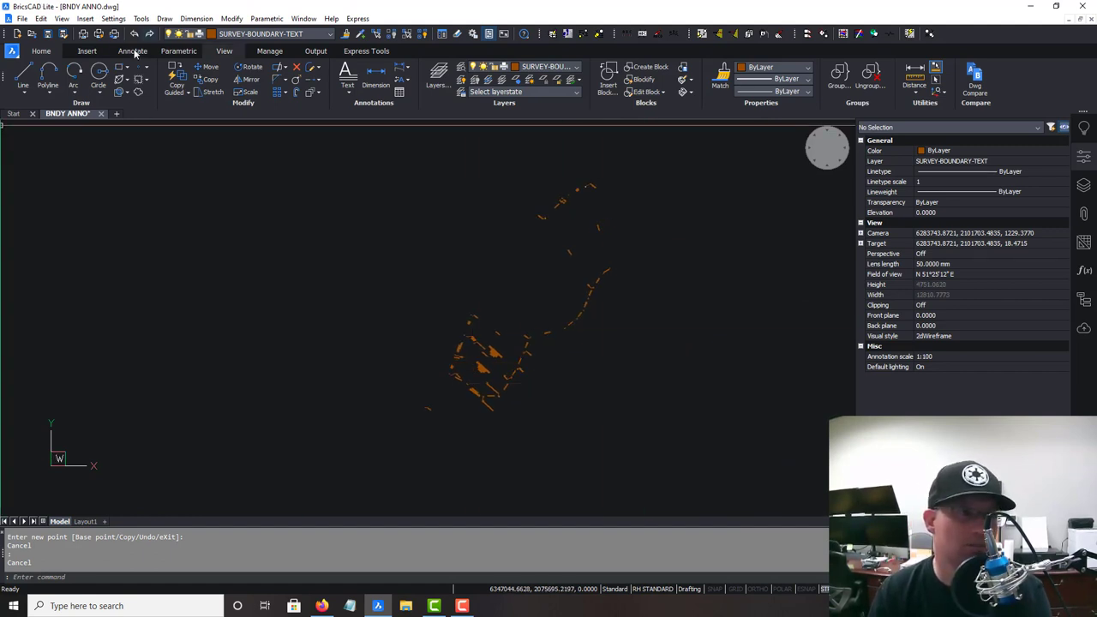
click(49, 34)
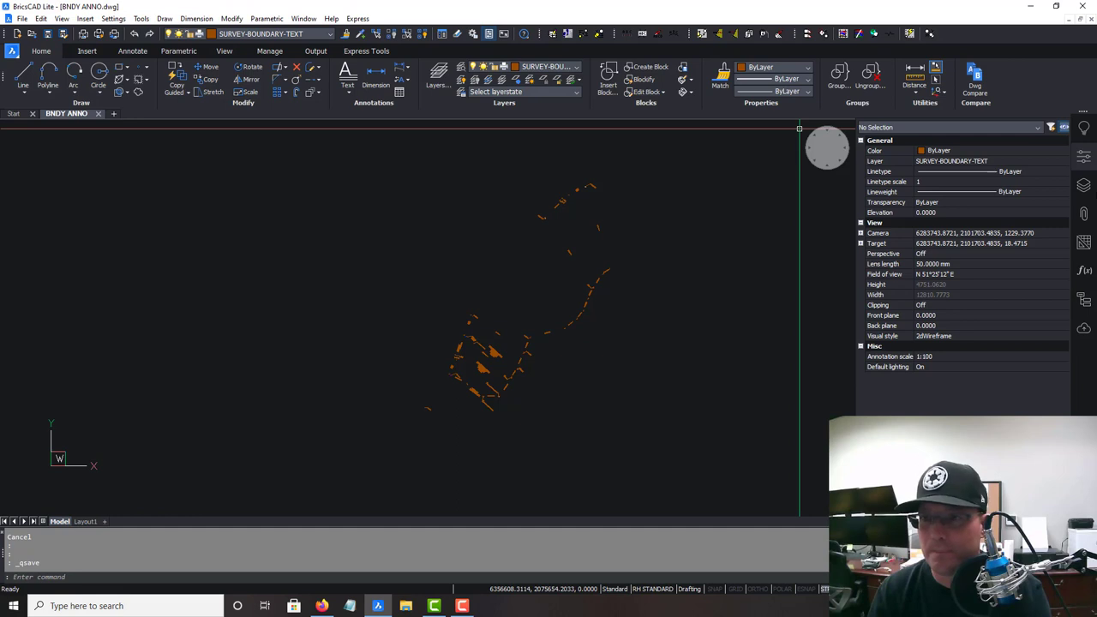
Step: Attach BNDY LW V02.dwg from the Boundary folder as an external reference
click(1085, 187)
click(1085, 214)
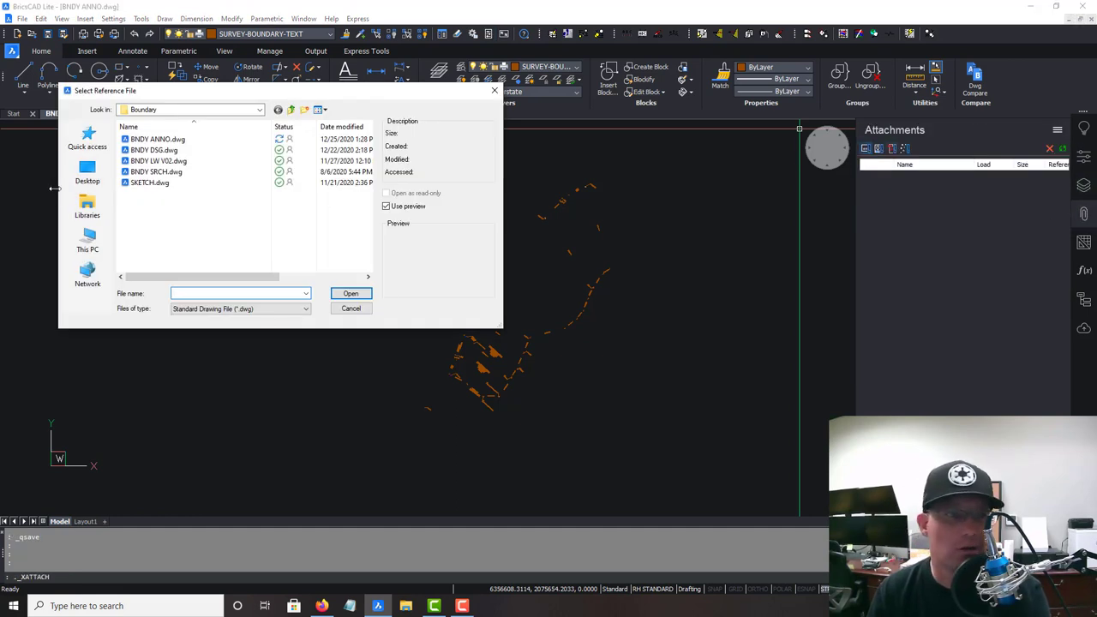
click(158, 162)
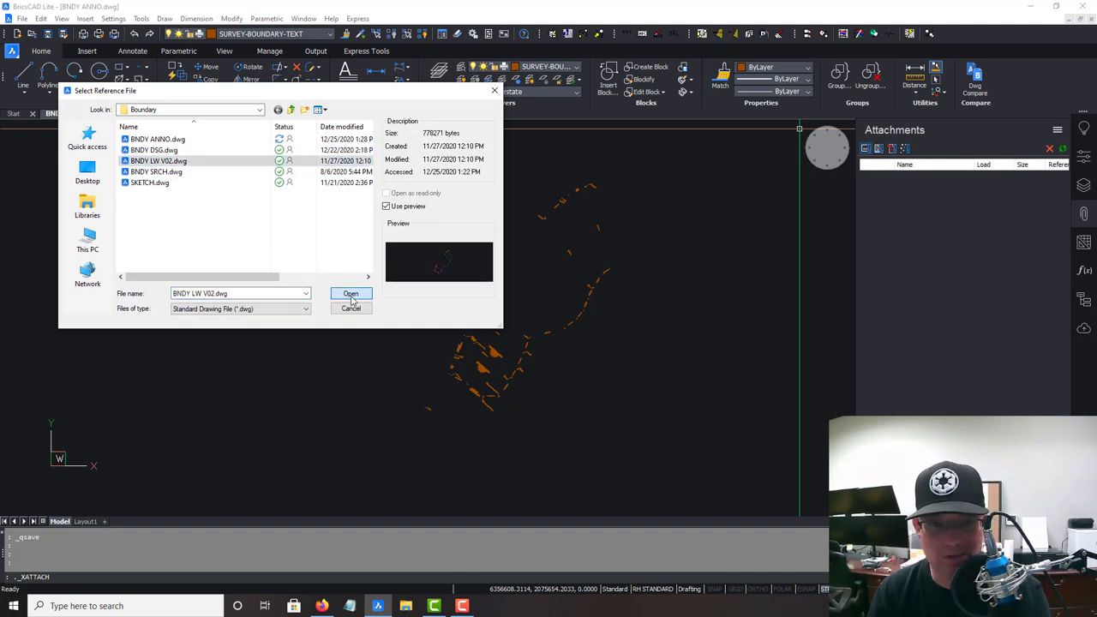
click(351, 294)
click(639, 417)
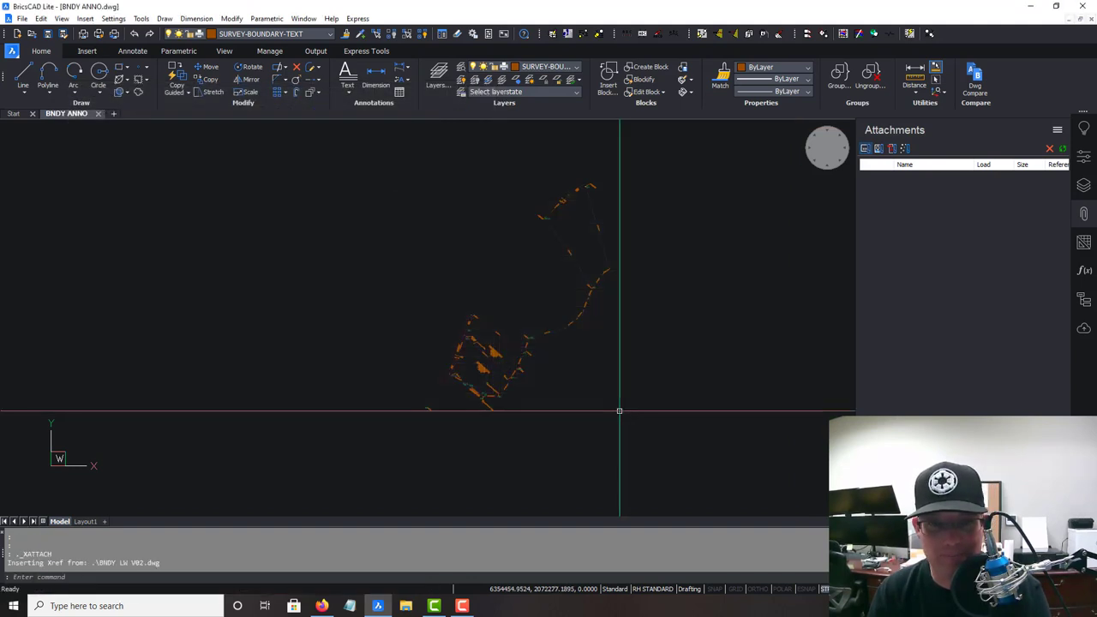
right_click(579, 267)
click(578, 266)
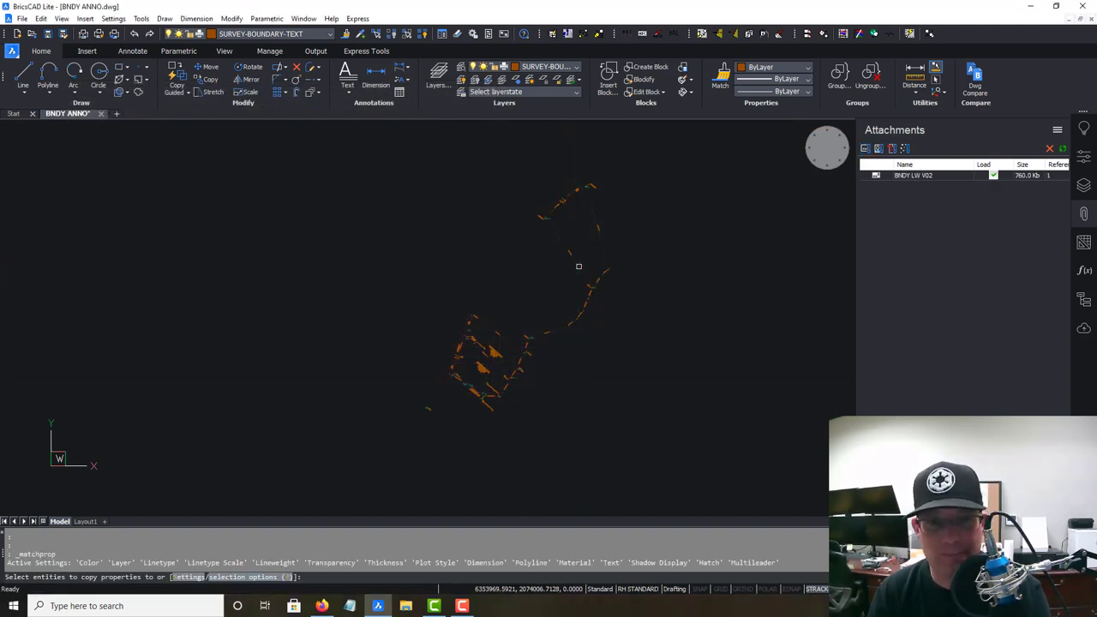
key(Escape)
Step: Send the attached BNDY LW V02 reference to the back of the draw order
click(562, 234)
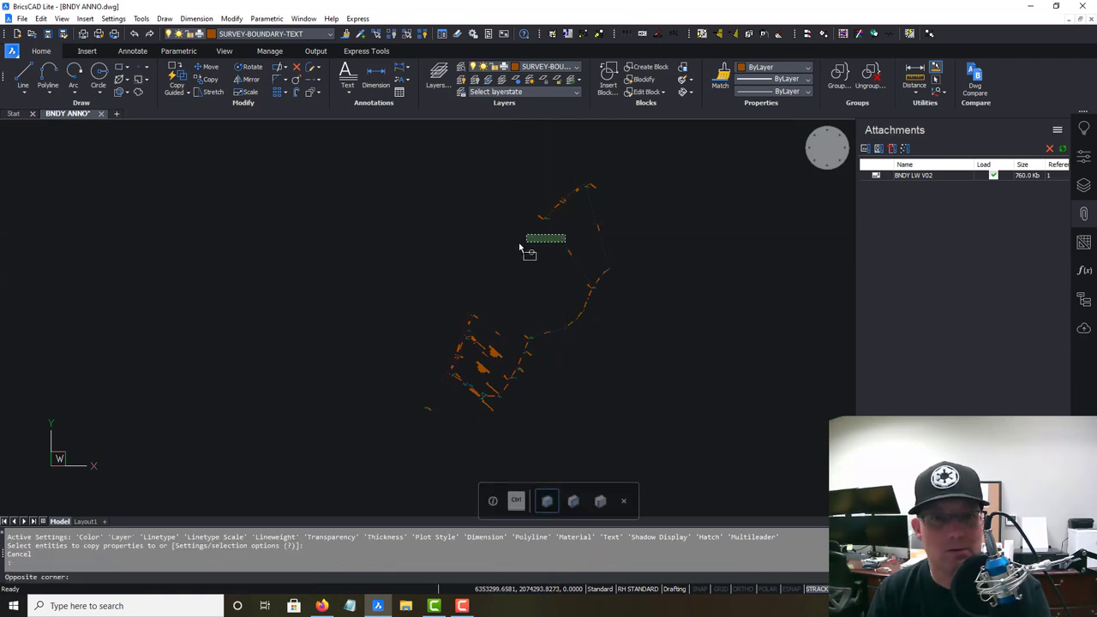
click(518, 247)
click(141, 18)
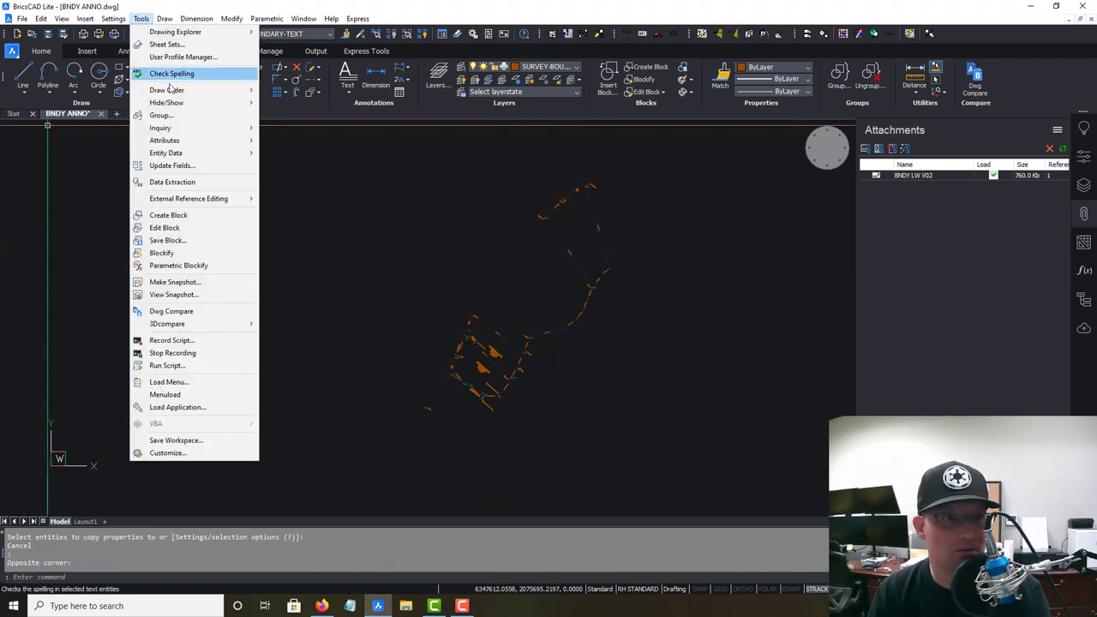
mouse_move(172, 89)
click(295, 99)
scroll(550, 215, up, 8)
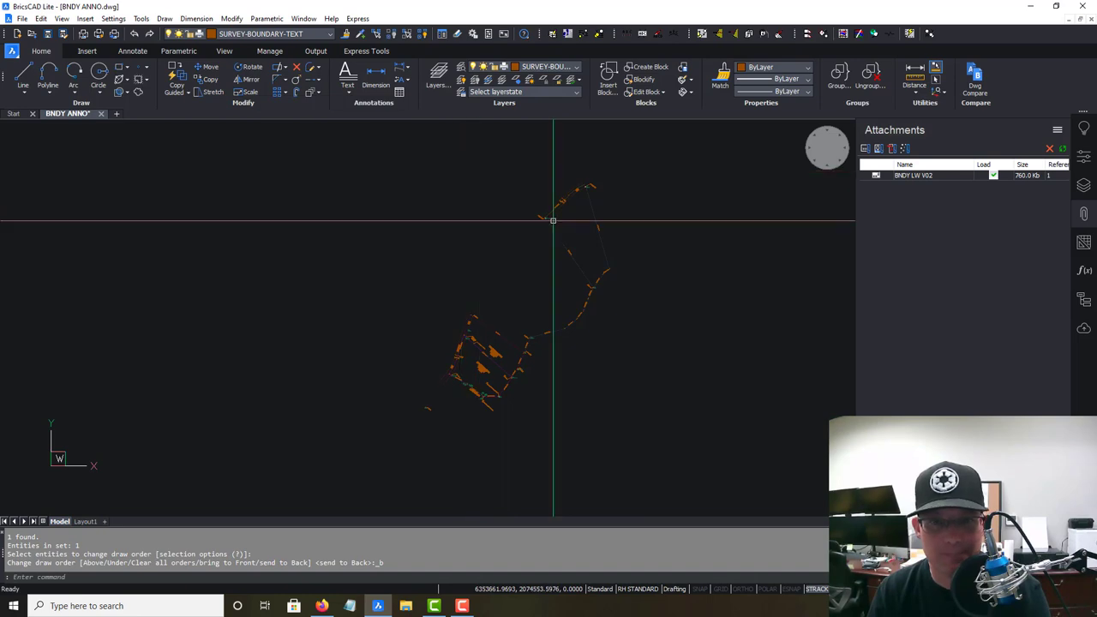
key(Escape)
Step: Examine how the boundary annotations sit over the attached linework and point labels, from the river levee up to the northern boundary
scroll(591, 318, up, 2)
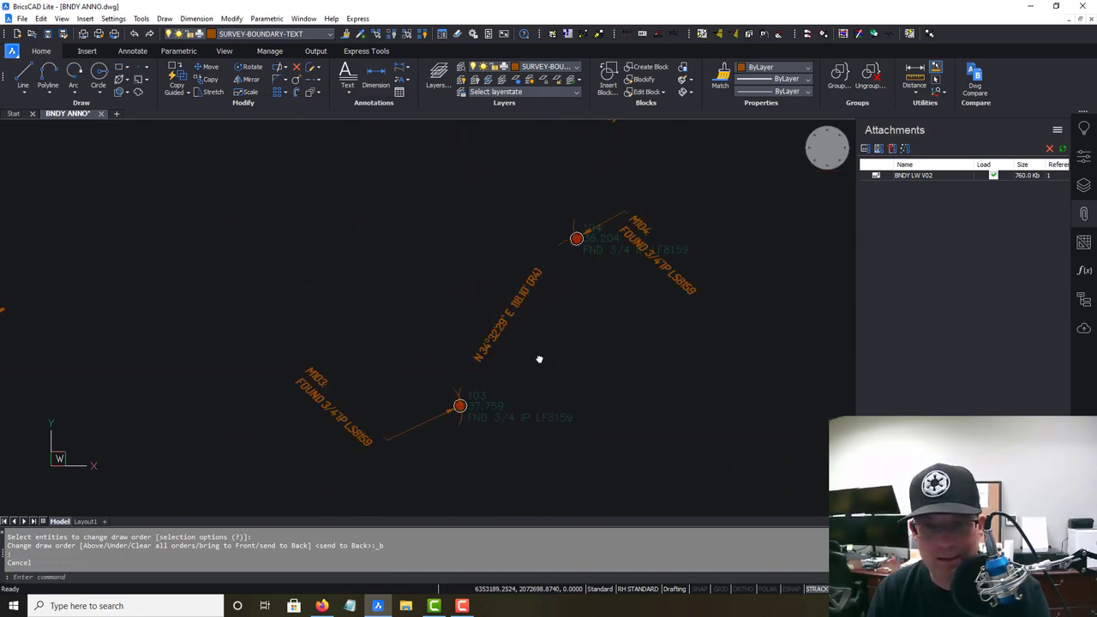
middle_drag(539, 360, 767, 214)
middle_drag(536, 389, 644, 301)
scroll(655, 284, down, 6)
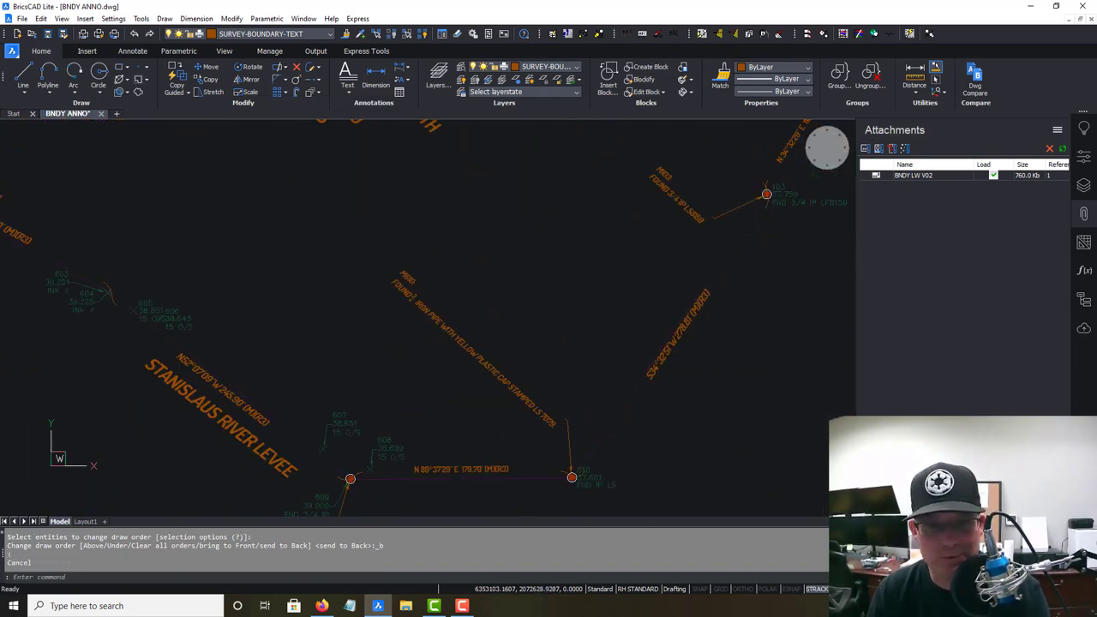
scroll(360, 265, up, 4)
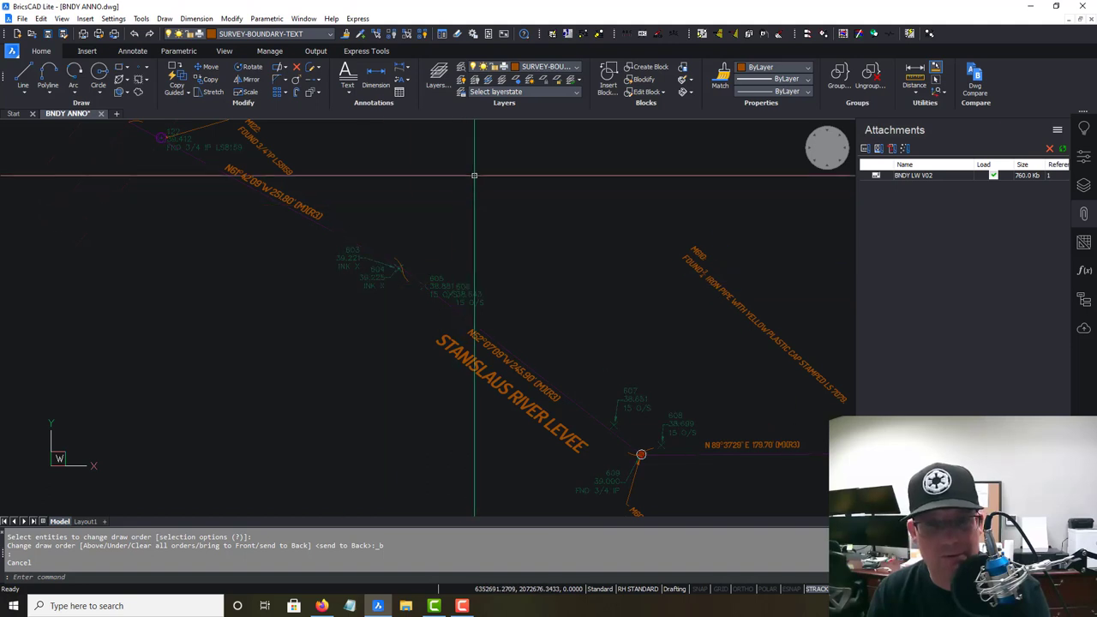
middle_drag(481, 125, 465, 314)
scroll(472, 296, down, 6)
middle_drag(541, 179, 496, 334)
middle_drag(596, 191, 595, 210)
scroll(568, 232, down, 3)
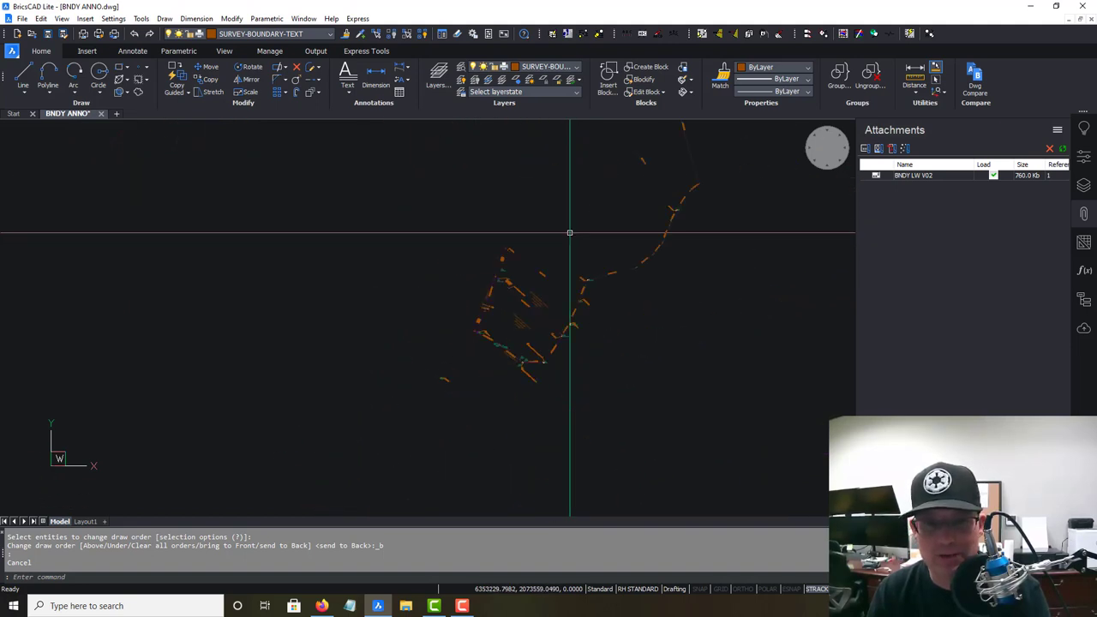
scroll(646, 277, up, 8)
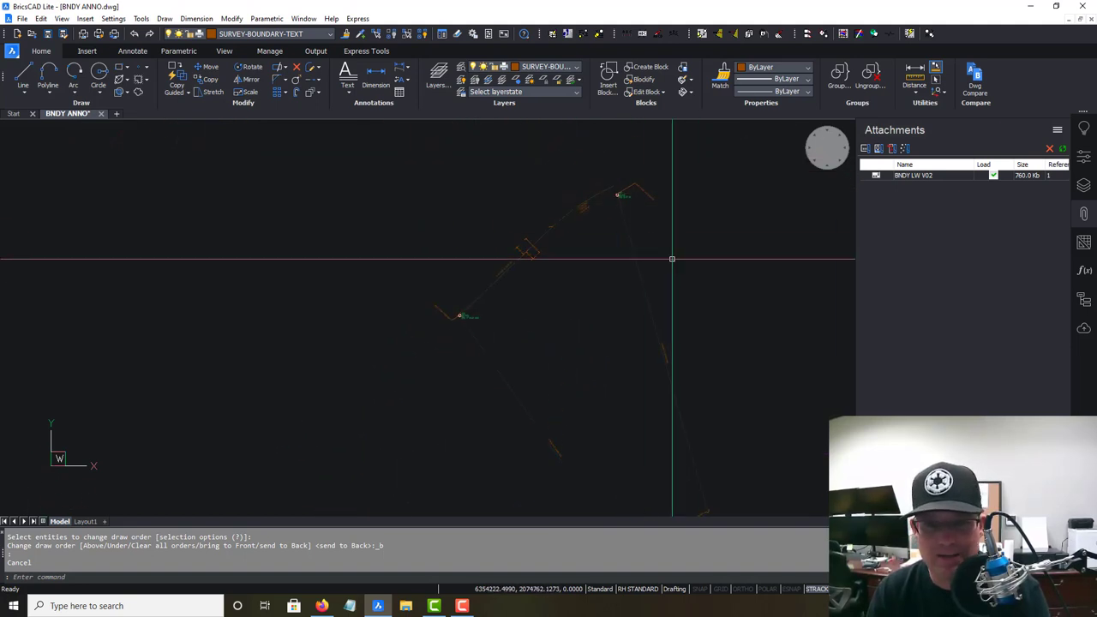
middle_drag(618, 415, 706, 118)
scroll(704, 123, down, 3)
scroll(622, 283, up, 4)
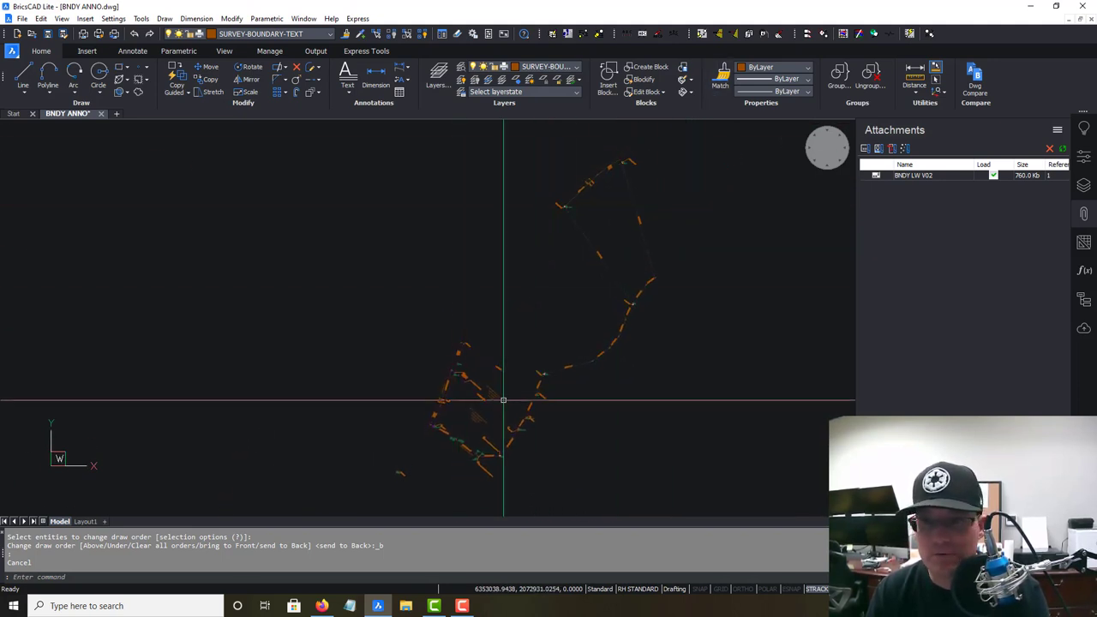
Step: Detach the BNDY LW V02 external reference and purge all unused named items from the drawing
right_click(931, 179)
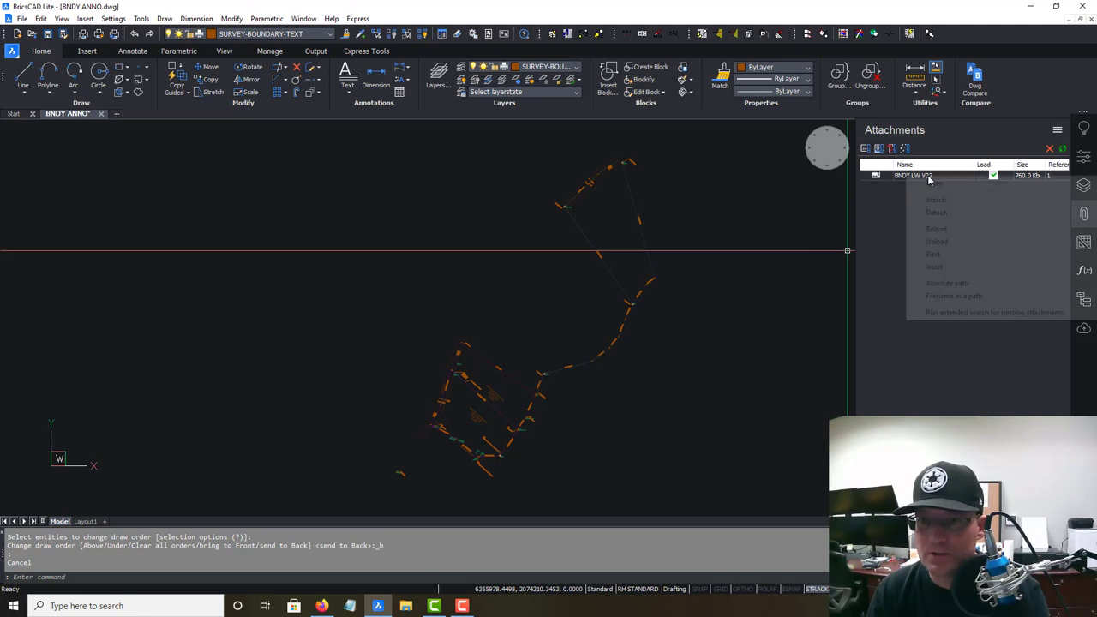
click(934, 211)
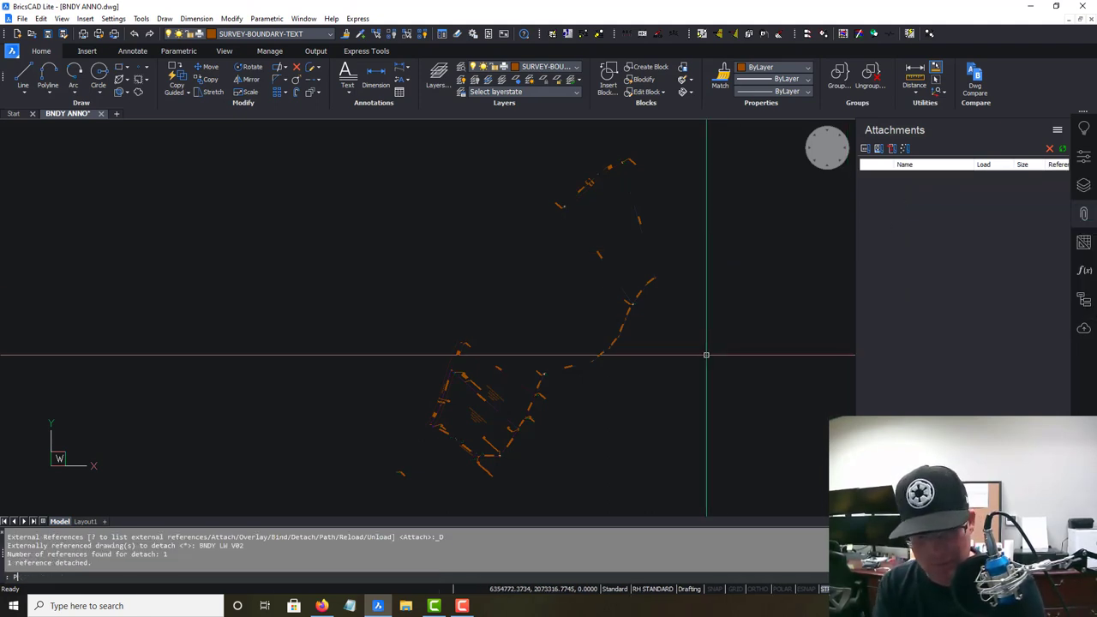
key(Return)
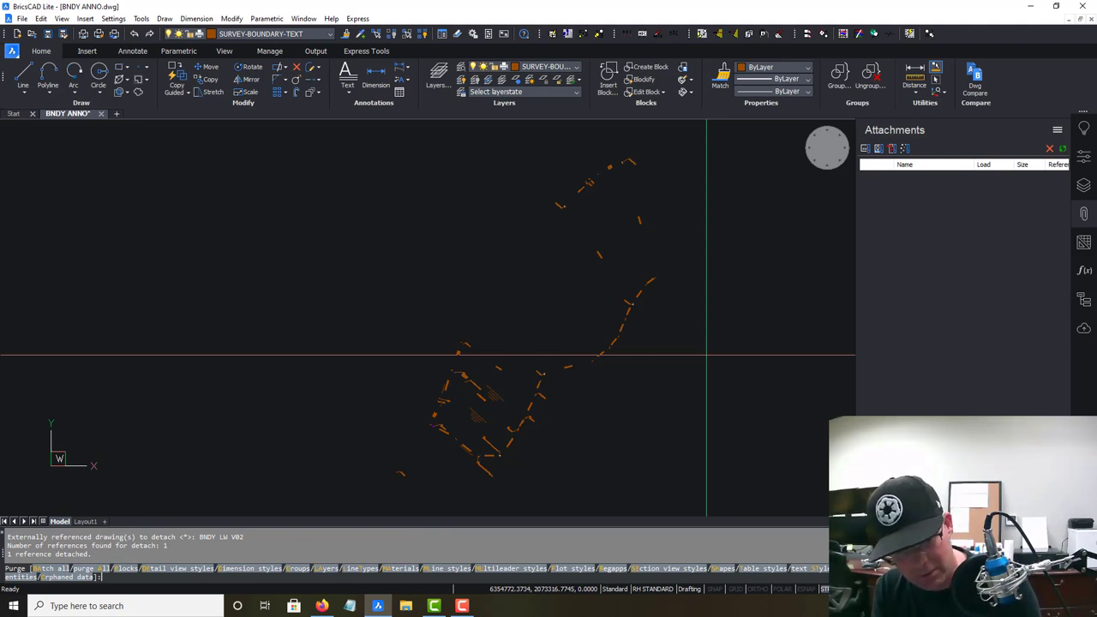
text(A)
key(Return)
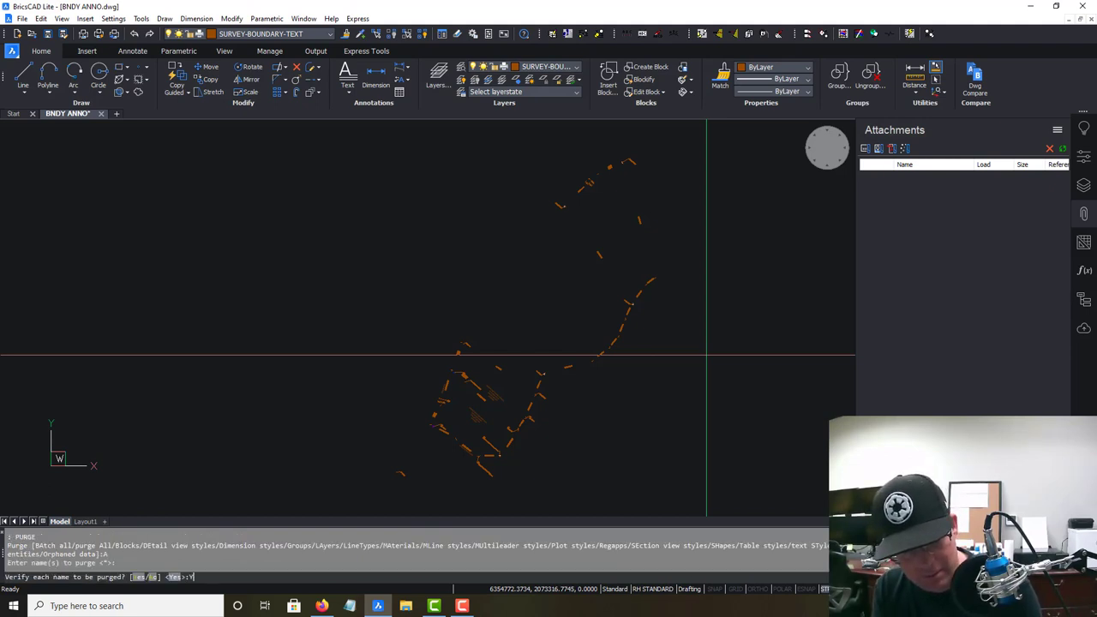
text(N)
key(Return)
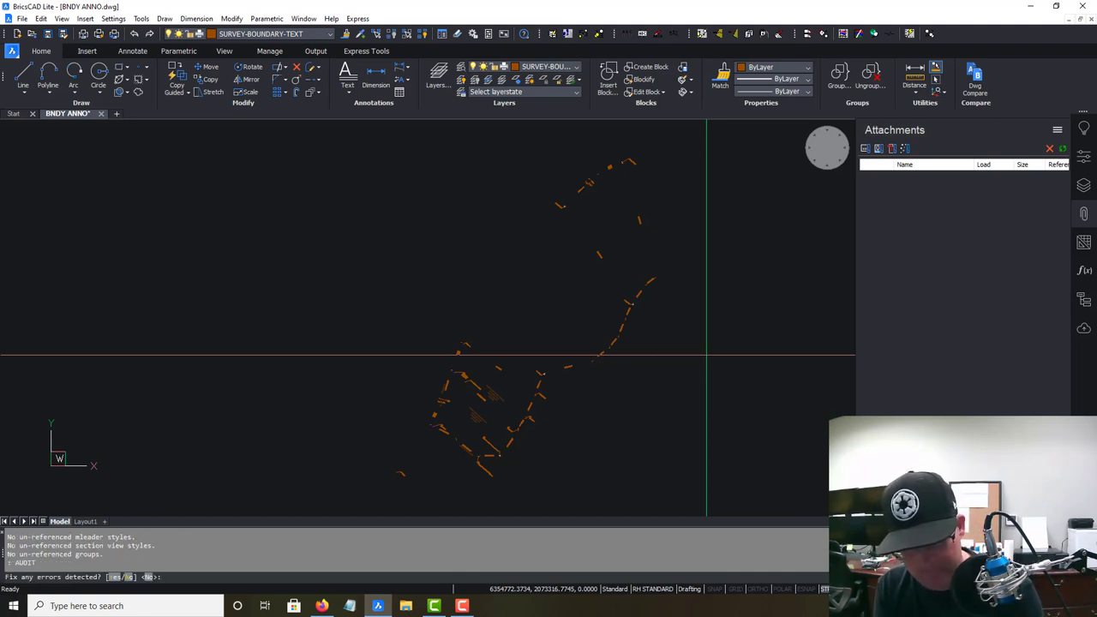
Step: Audit the drawing with error fixing turned on, and save the BNDY ANNO drawing
text(Y)
key(Return)
key(Return)
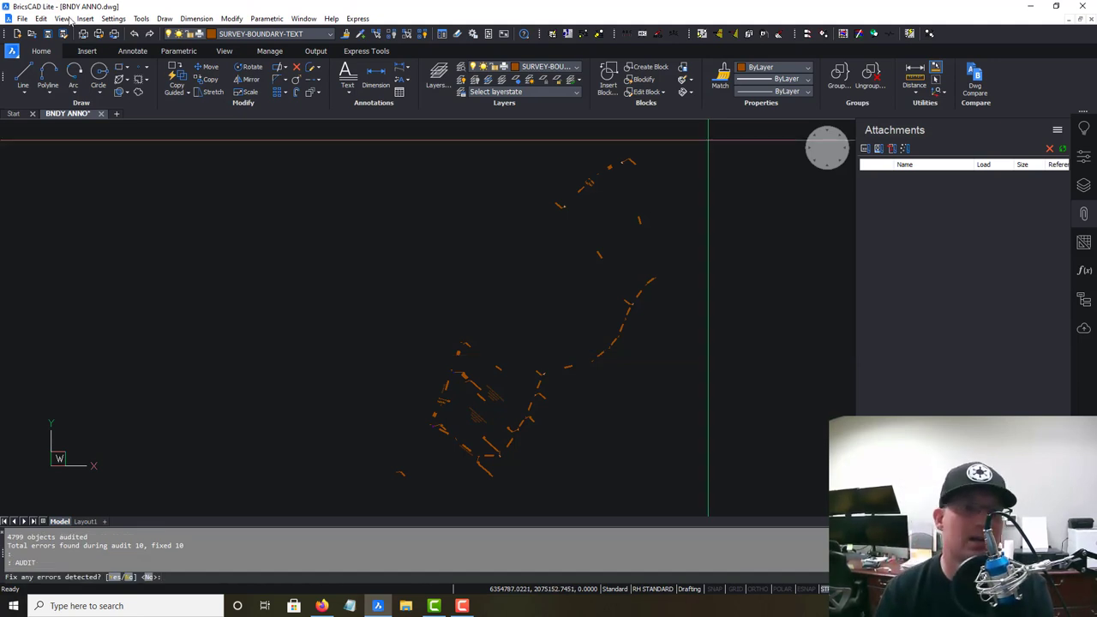
middle_drag(355, 255, 320, 245)
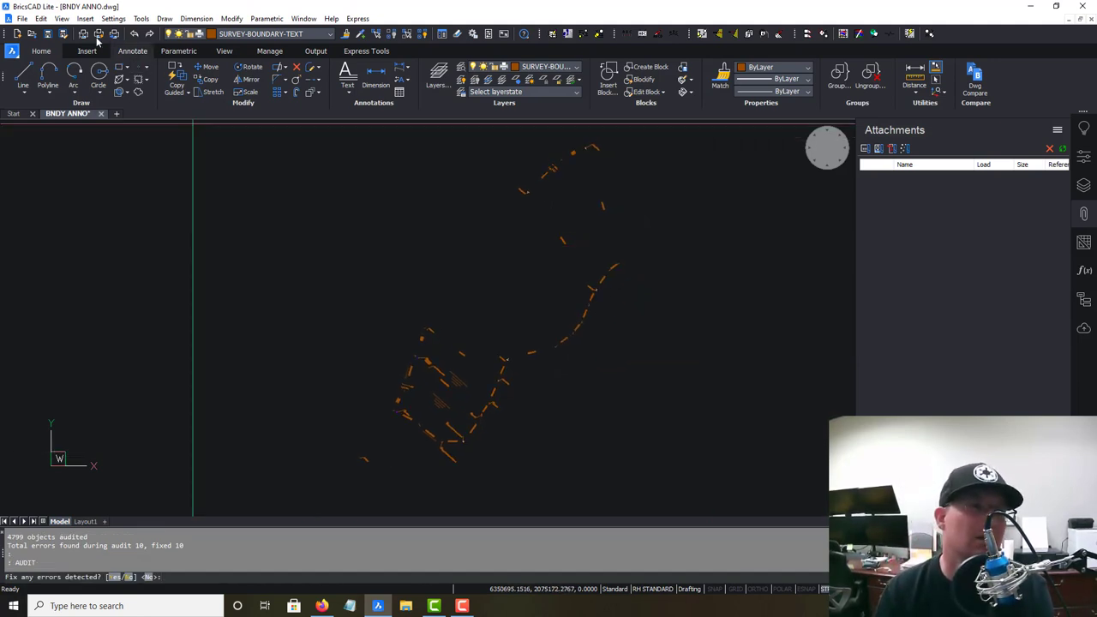
click(50, 33)
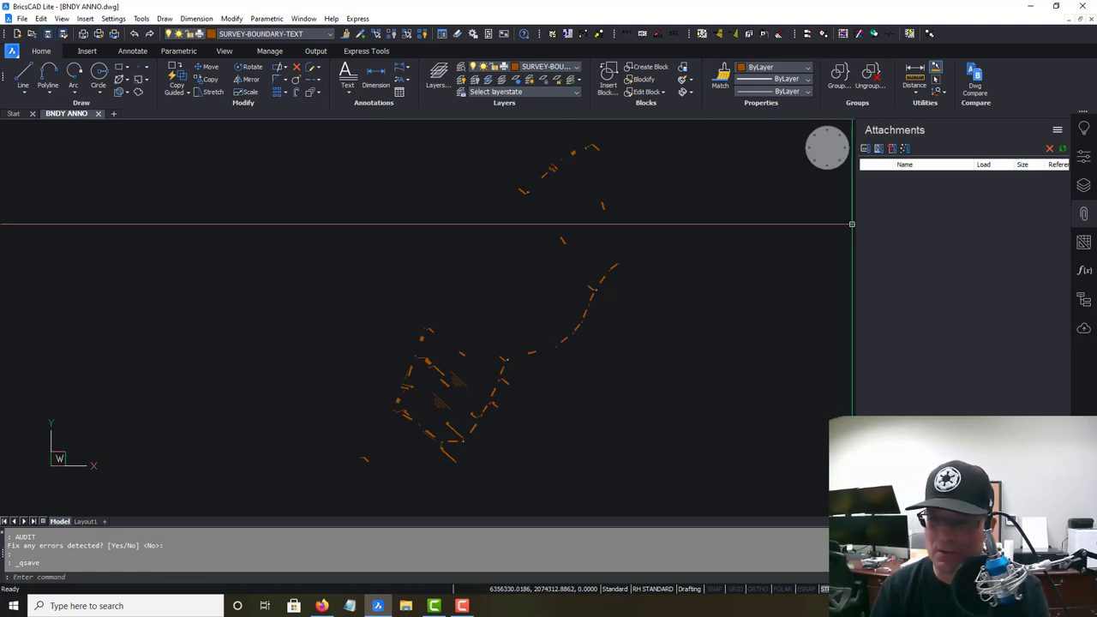